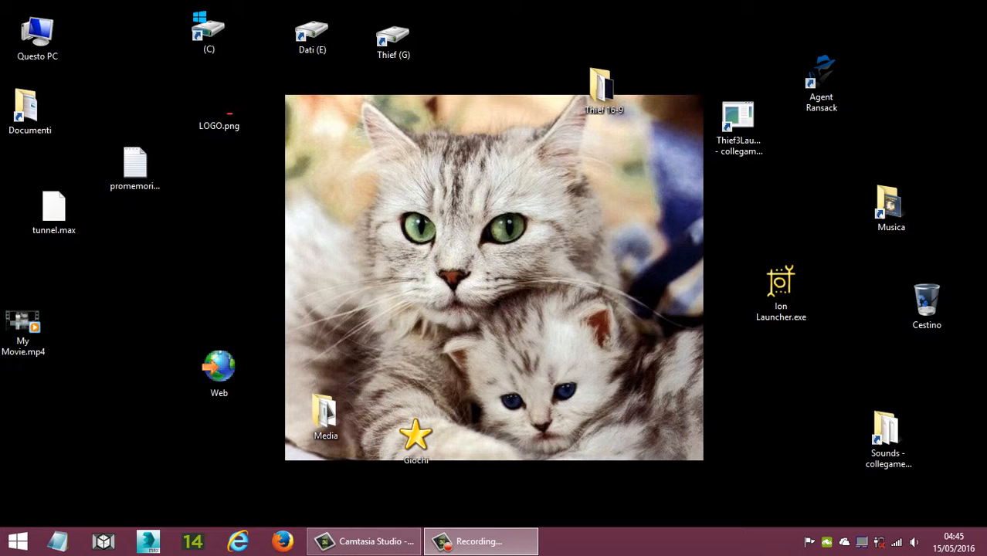
Step: Open Internet Explorer, go to the Google home page and search for "dxiw_sound drone"
{"action": "mouse_move", "coordinate": [480, 541]}
{"action": "left_click", "coordinate": [238, 541]}
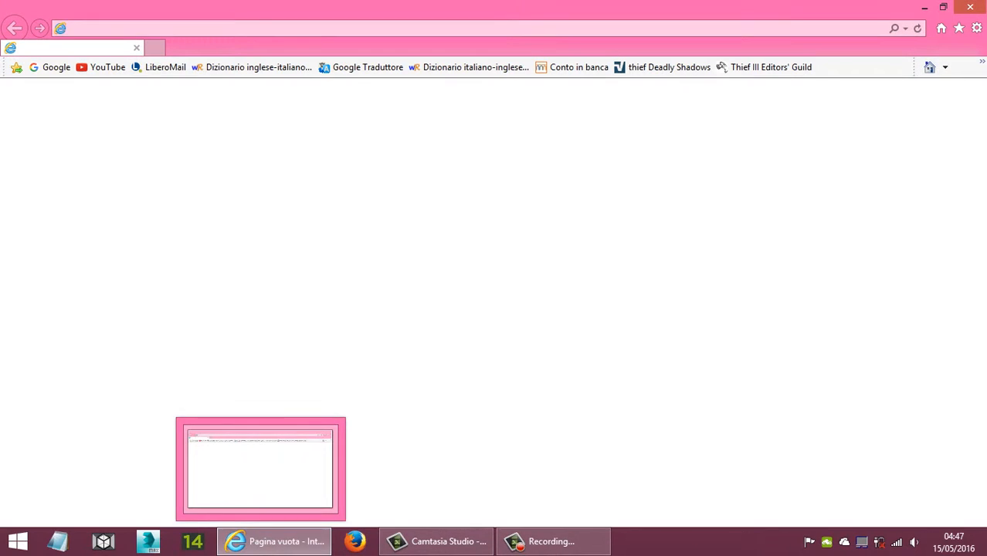
{"action": "left_click", "coordinate": [51, 82]}
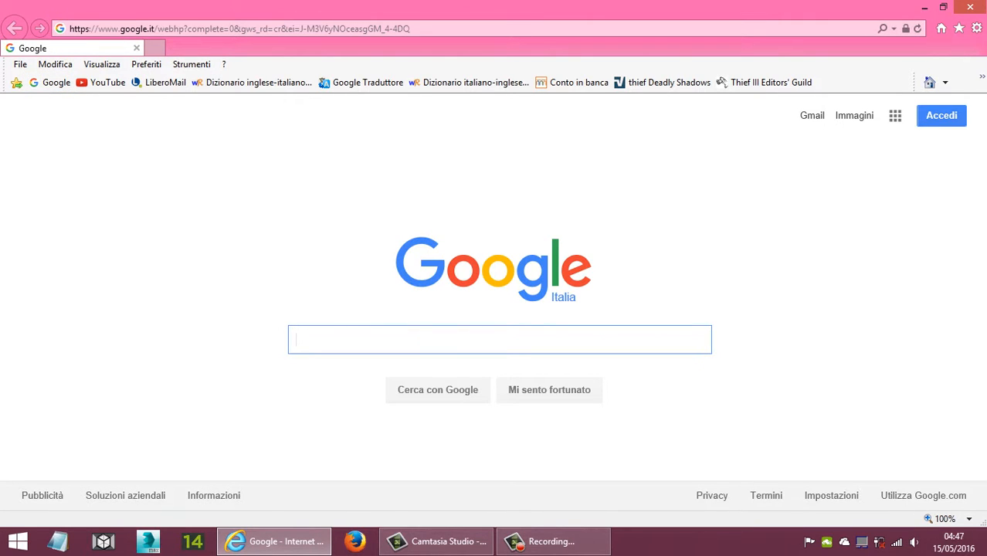
{"action": "type", "text": "dxiw_sound drone"}
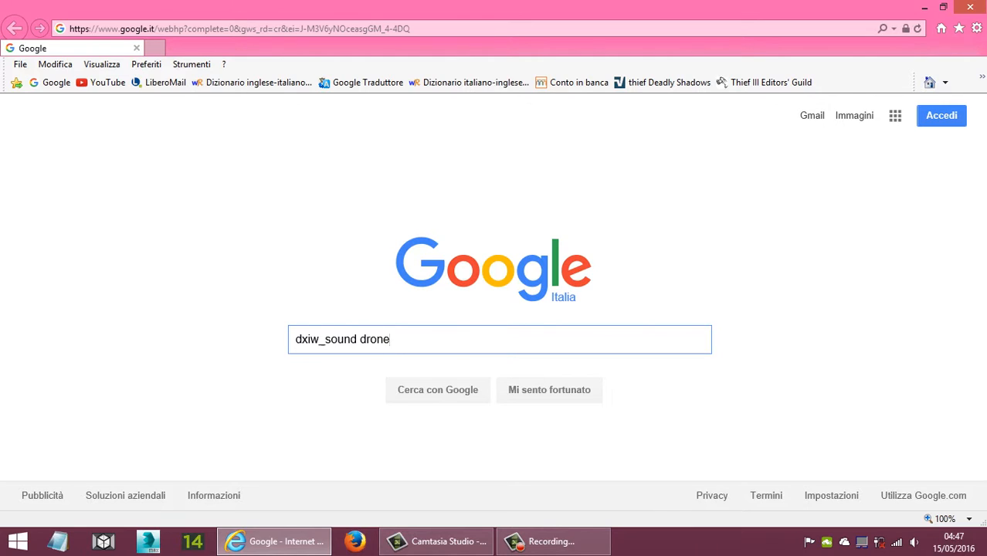
{"action": "key", "text": "Return"}
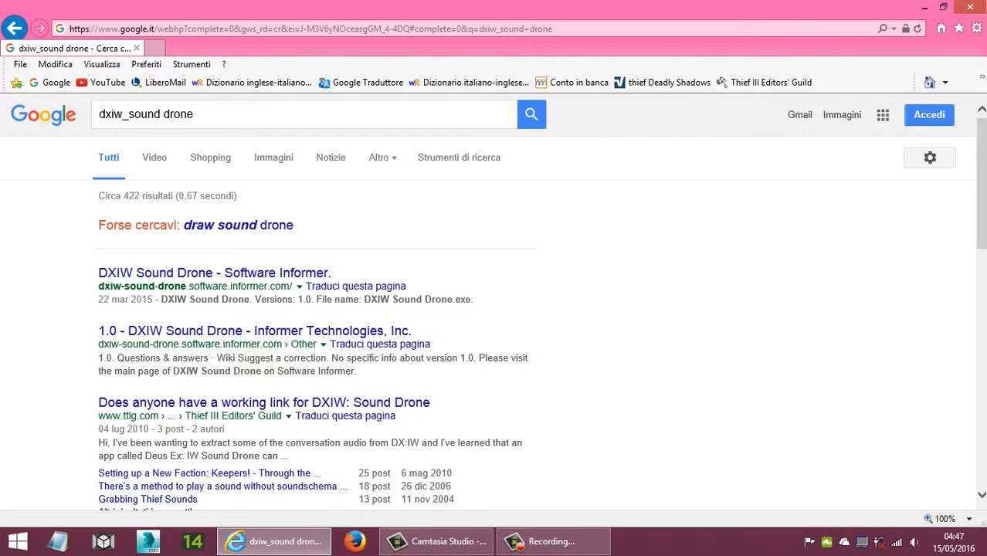
Step: Open the "Thief: the Dark Fate > Tools" page on darkfate.org from the search results
{"action": "scroll", "coordinate": [495, 302], "scroll_direction": "down", "scroll_amount": 3}
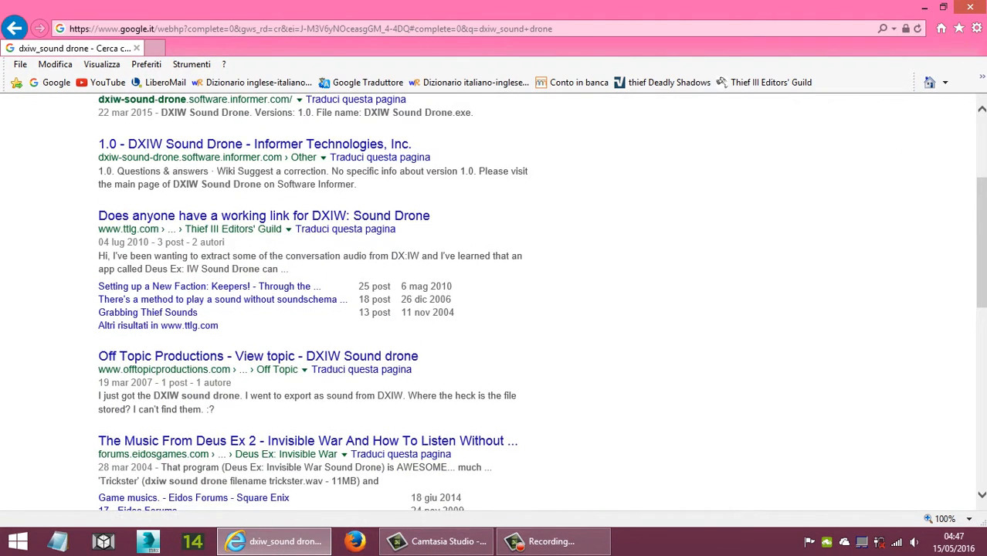
{"action": "scroll", "coordinate": [494, 301], "scroll_direction": "down", "scroll_amount": 2}
{"action": "scroll", "coordinate": [494, 301], "scroll_direction": "down", "scroll_amount": 3}
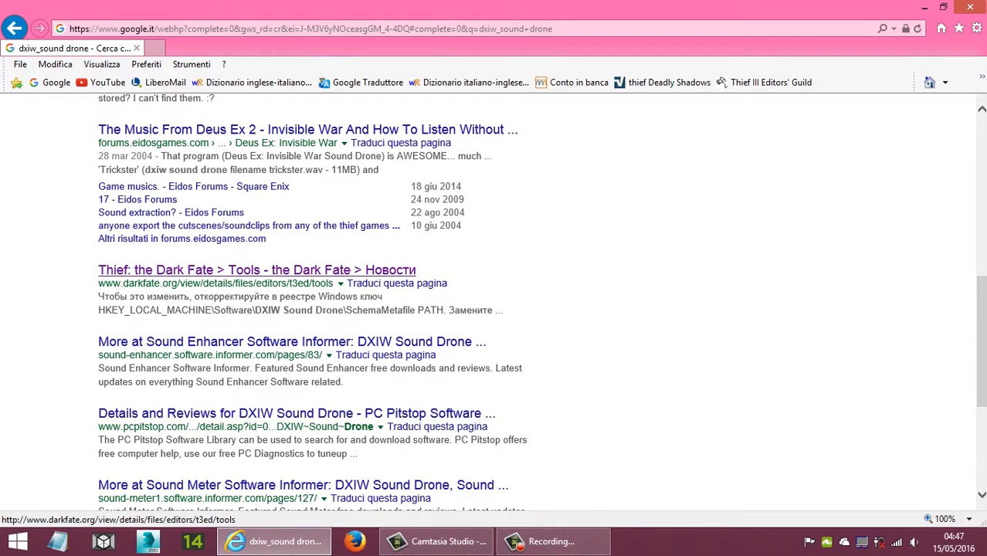
{"action": "left_click", "coordinate": [256, 270]}
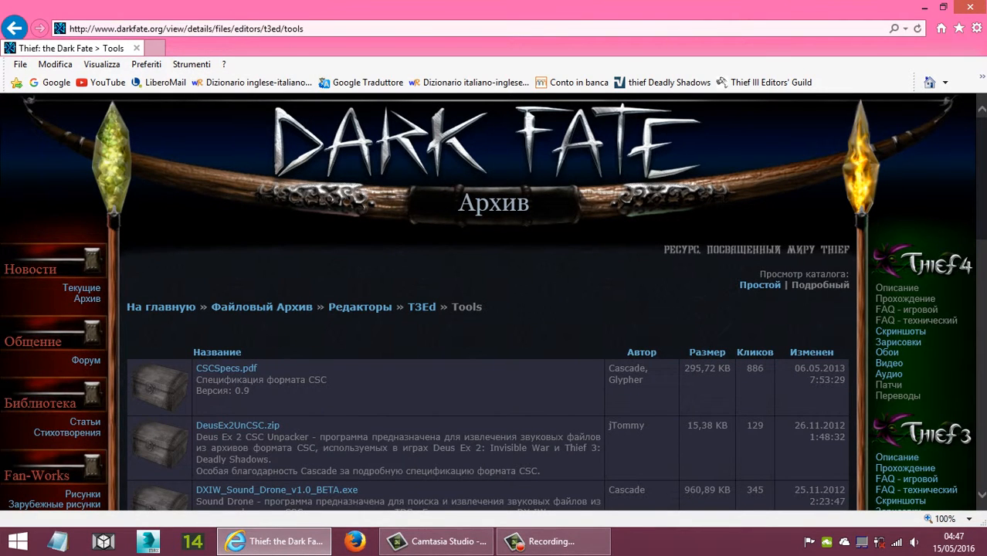
Step: Save DXIW_Sound_Drone_v1.0_BETA.exe from the tools list to the Desktop and close the browser
{"action": "scroll", "coordinate": [493, 301], "scroll_direction": "down", "scroll_amount": 5}
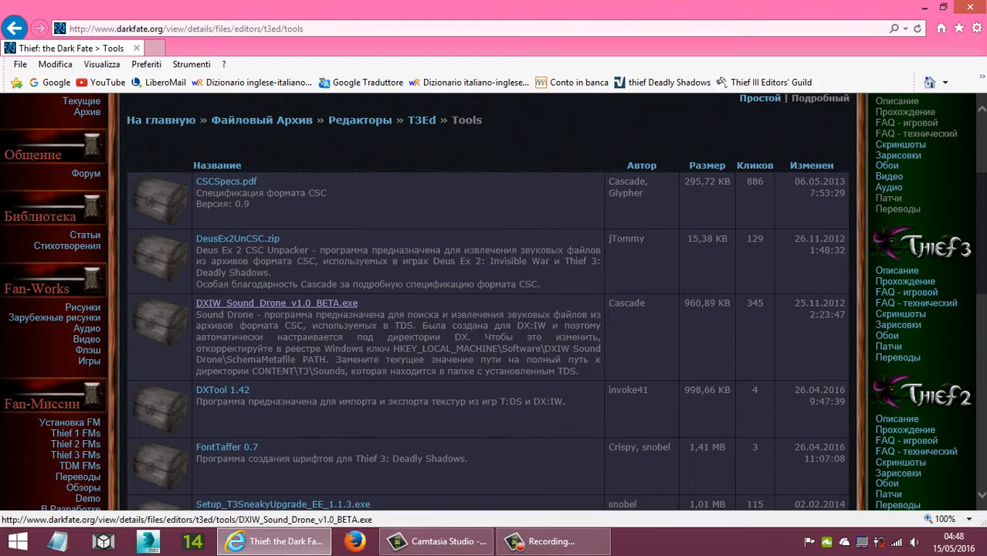
{"action": "right_click", "coordinate": [318, 304]}
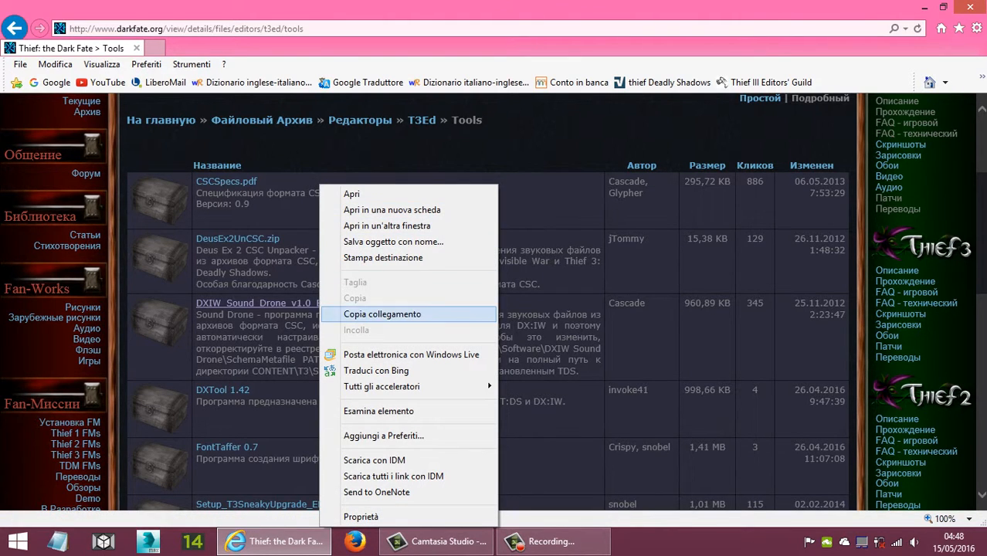
{"action": "key", "text": "Return"}
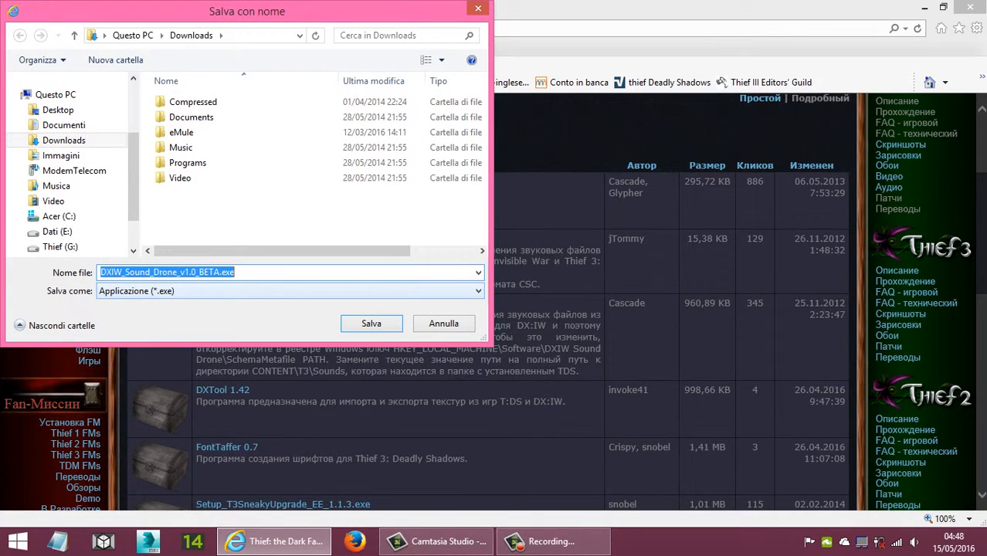
{"action": "left_click", "coordinate": [58, 109]}
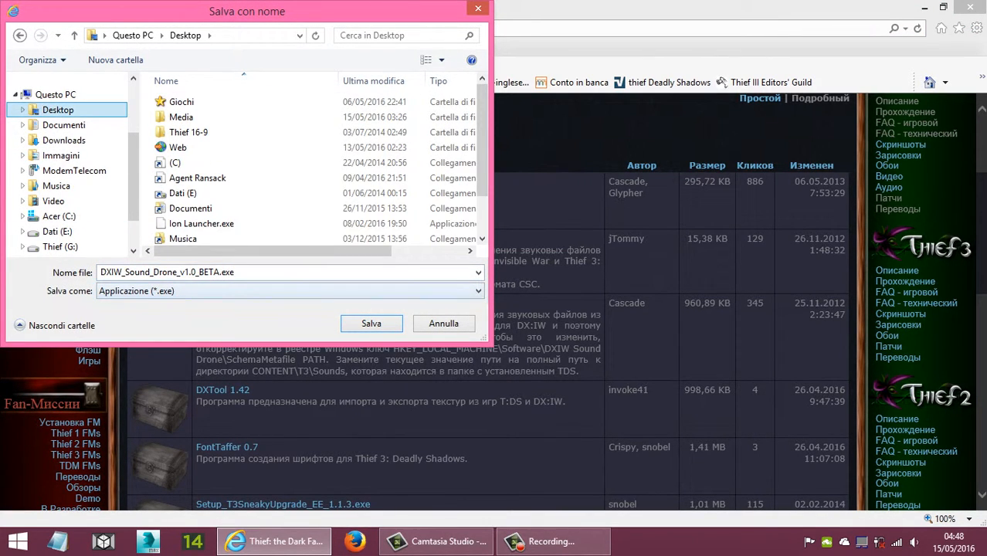
{"action": "key", "text": "Return"}
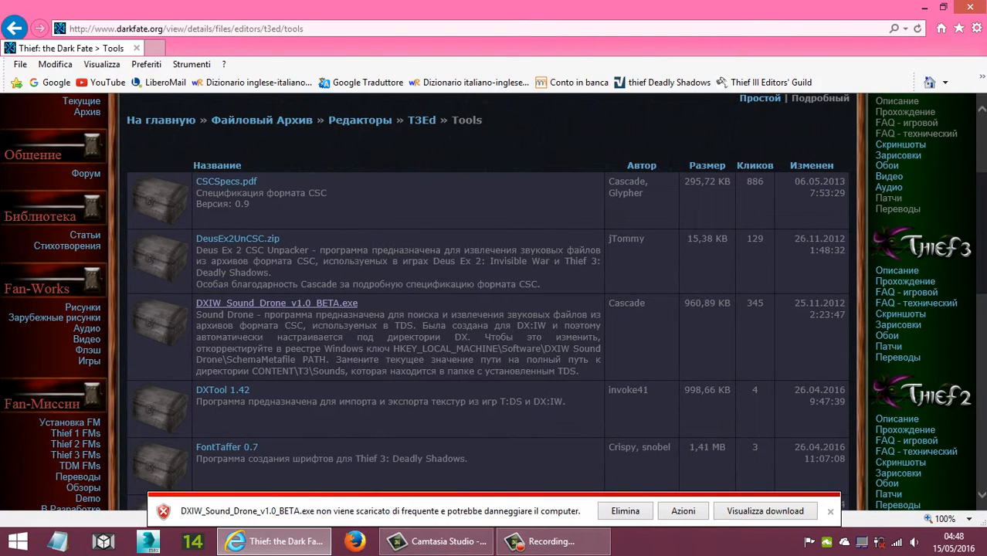
{"action": "left_click", "coordinate": [970, 7]}
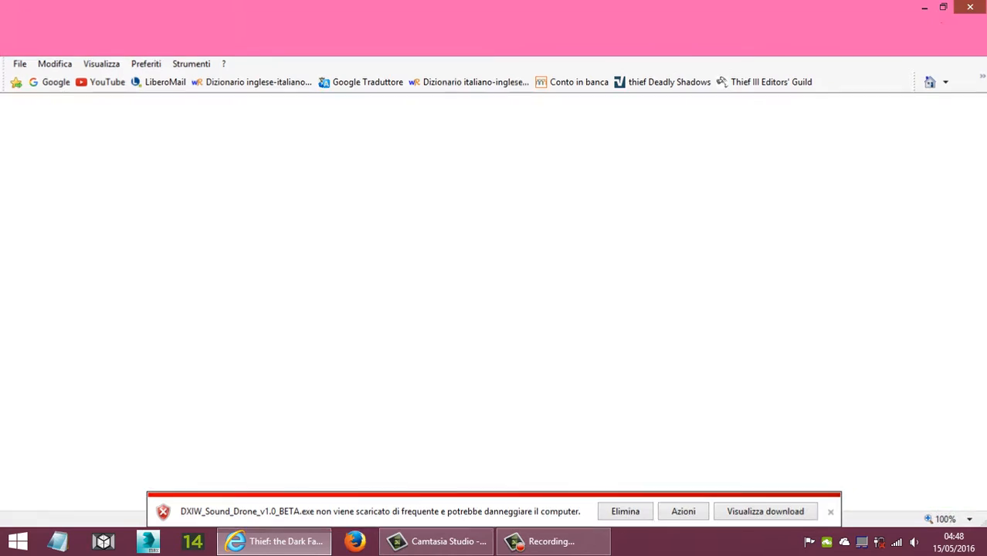
Step: Move the downloaded installer to a free spot on the desktop above the Web icon and start its setup, continuing past the welcome page
{"action": "left_click_drag", "start_coordinate": [27, 379], "coordinate": [163, 297]}
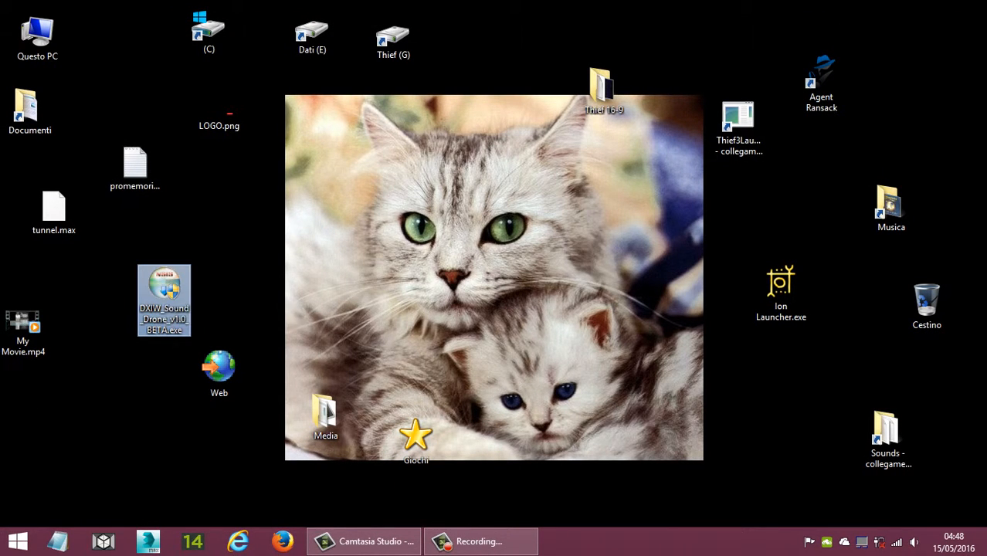
{"action": "left_click", "coordinate": [220, 298]}
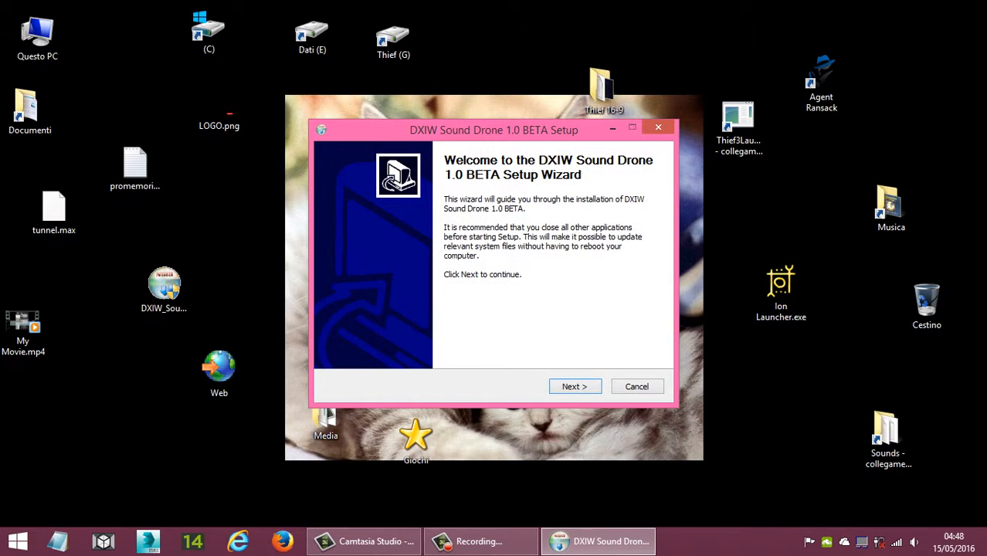
{"action": "key", "text": "Return"}
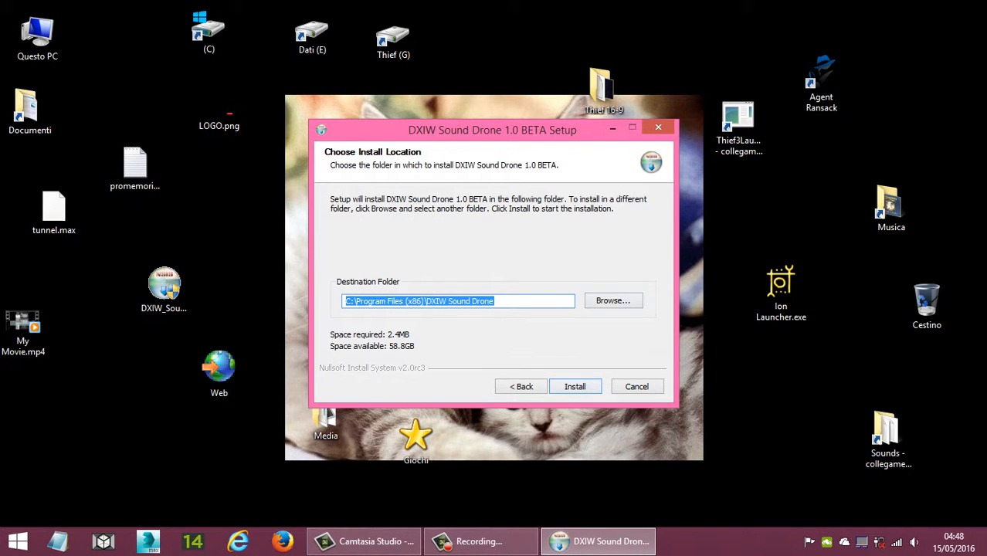
Step: Install the program into G:\Programmi\DXIW Sound Drone and finish the setup with the run option enabled
{"action": "key", "text": "Tab"}
{"action": "key", "text": "Return"}
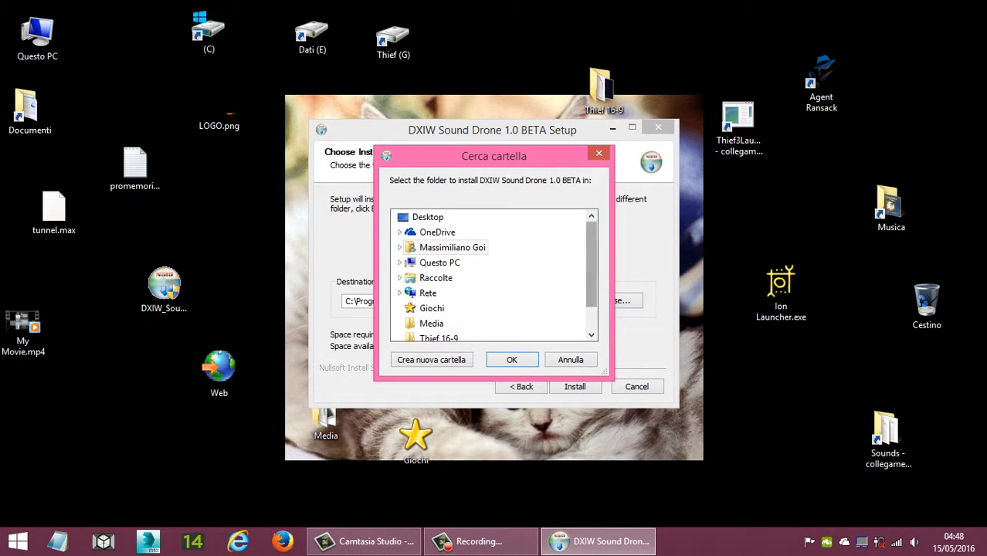
{"action": "scroll", "coordinate": [492, 275], "scroll_direction": "down", "scroll_amount": 1}
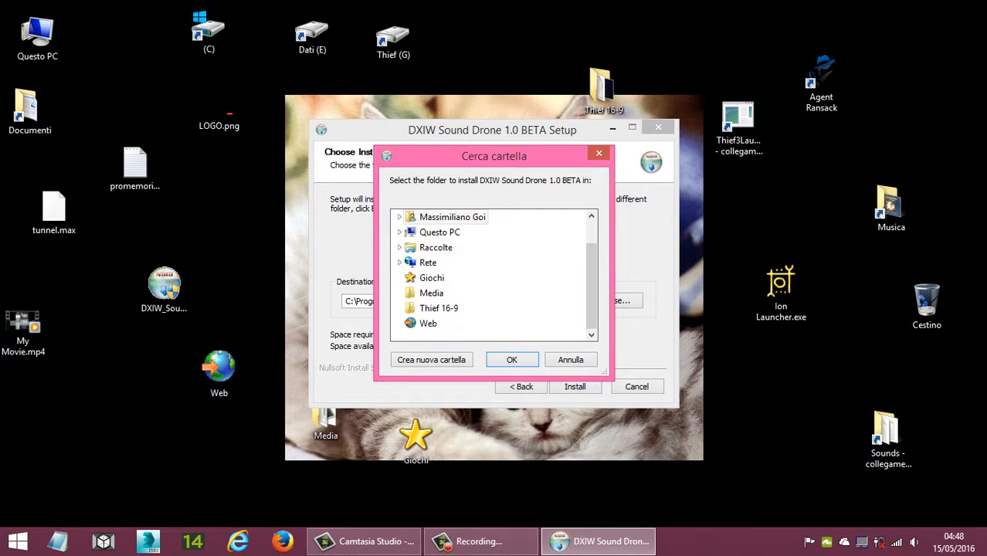
{"action": "left_click_drag", "start_coordinate": [455, 156], "coordinate": [351, 127]}
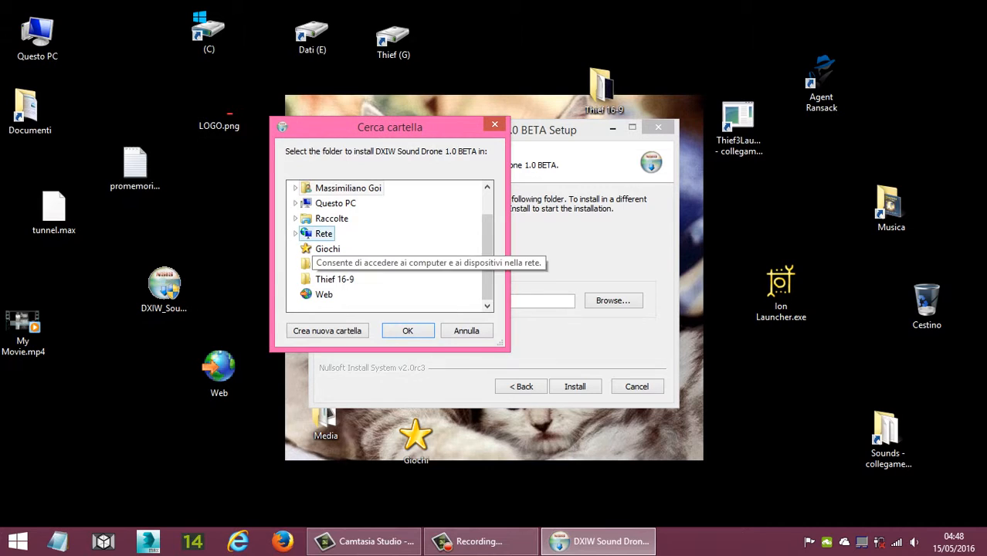
{"action": "scroll", "coordinate": [305, 233], "scroll_direction": "up", "scroll_amount": 1}
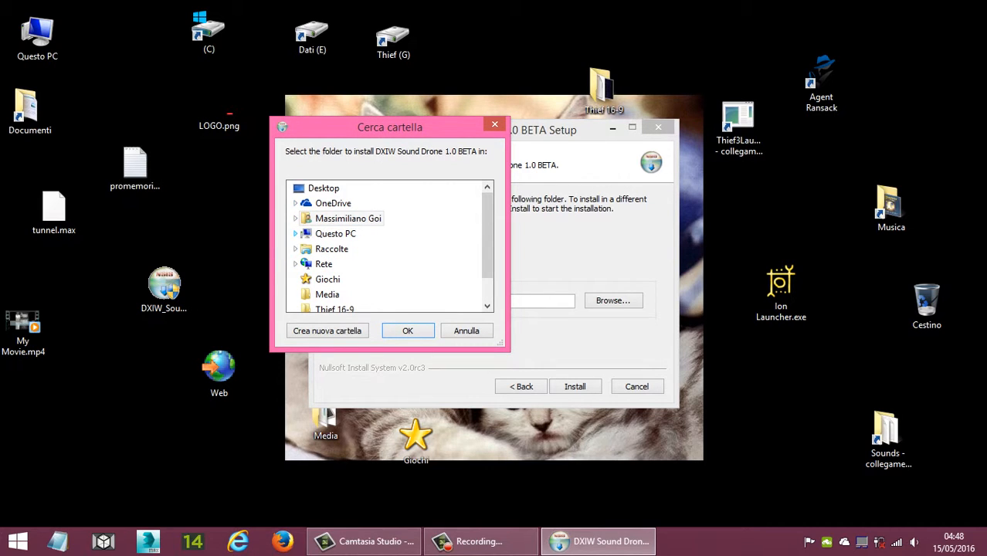
{"action": "left_click", "coordinate": [295, 233]}
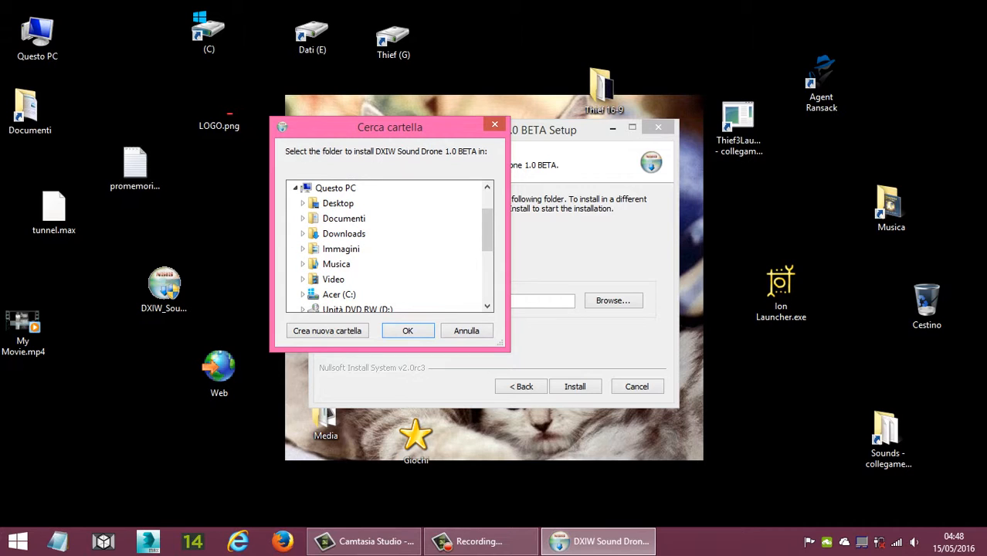
{"action": "scroll", "coordinate": [390, 247], "scroll_direction": "down", "scroll_amount": 2}
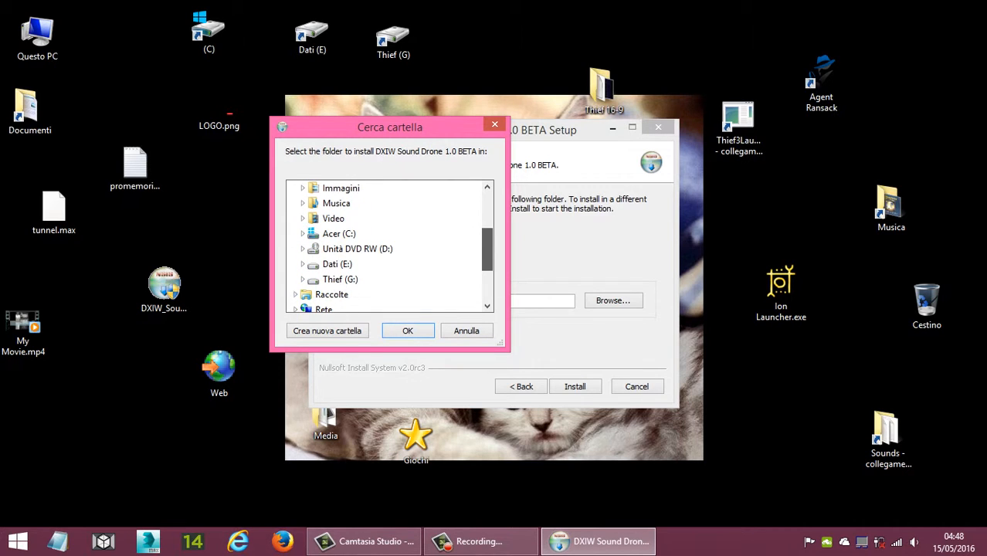
{"action": "left_click", "coordinate": [339, 278]}
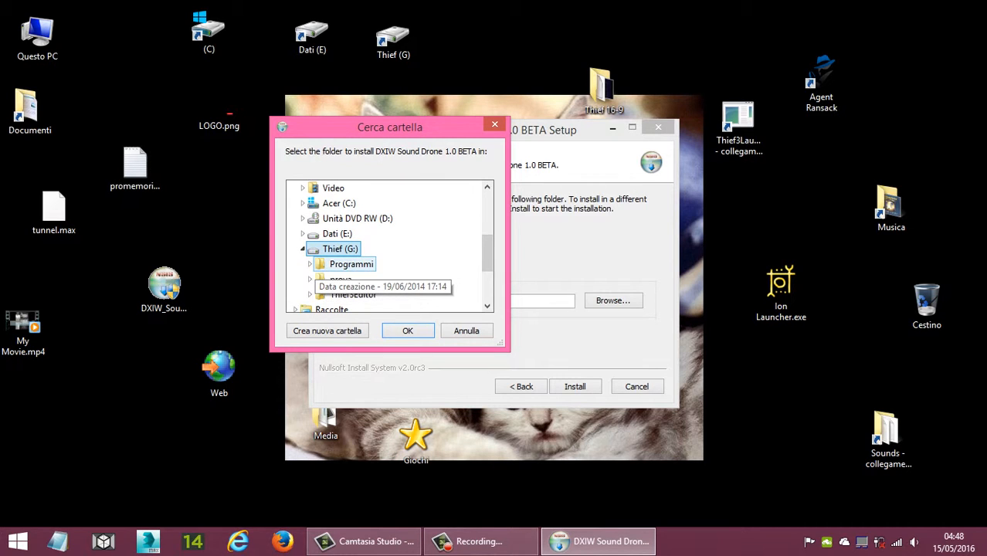
{"action": "left_click", "coordinate": [352, 264]}
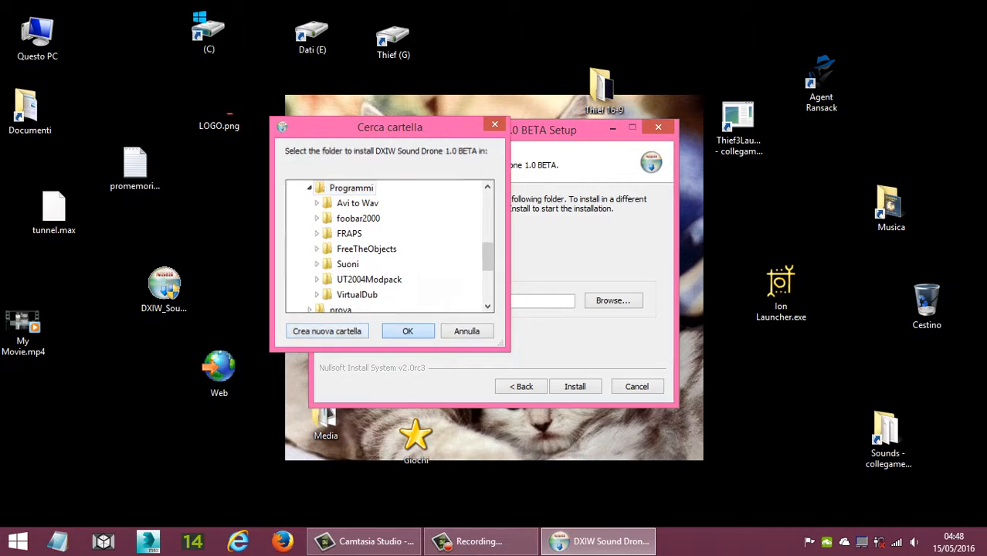
{"action": "key", "text": "Return"}
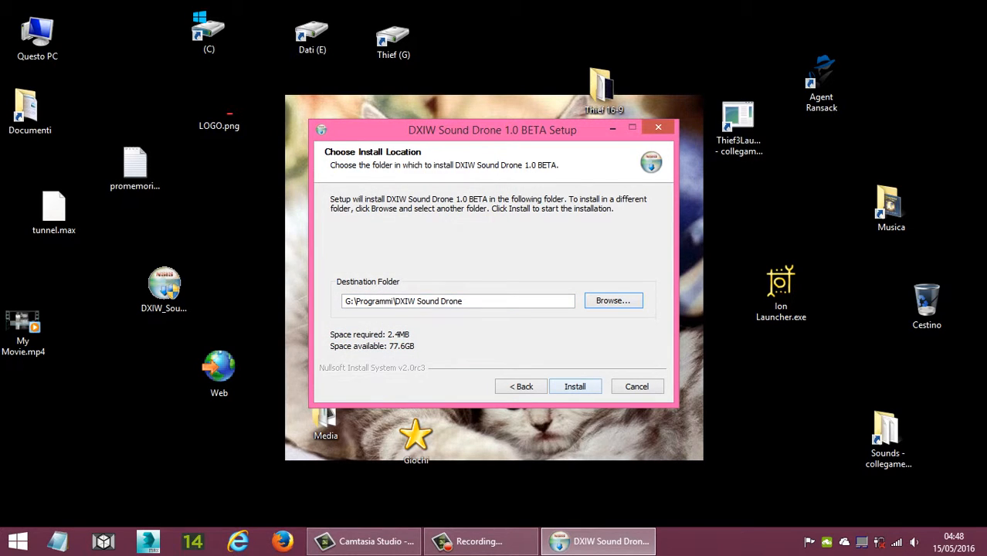
{"action": "key", "text": "Return"}
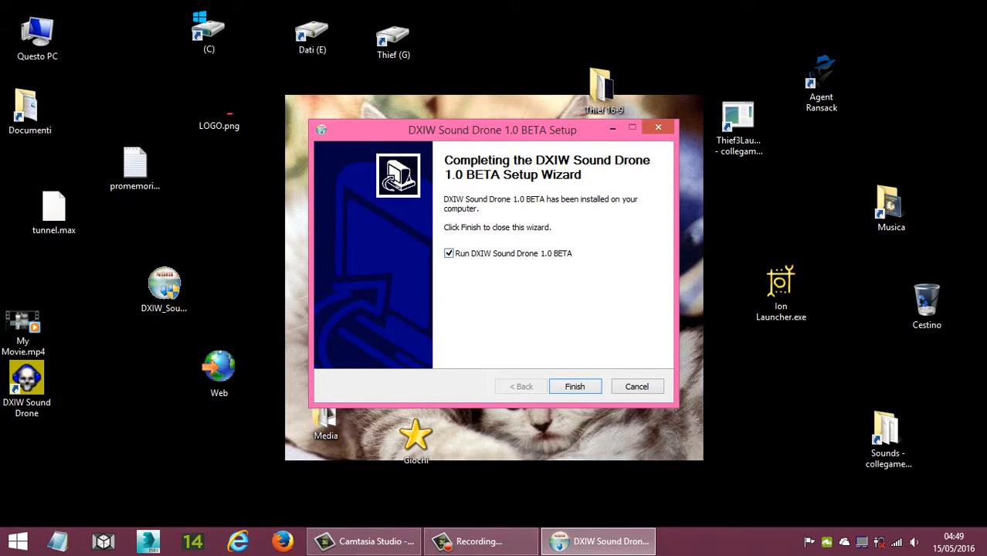
{"action": "left_click", "coordinate": [556, 387]}
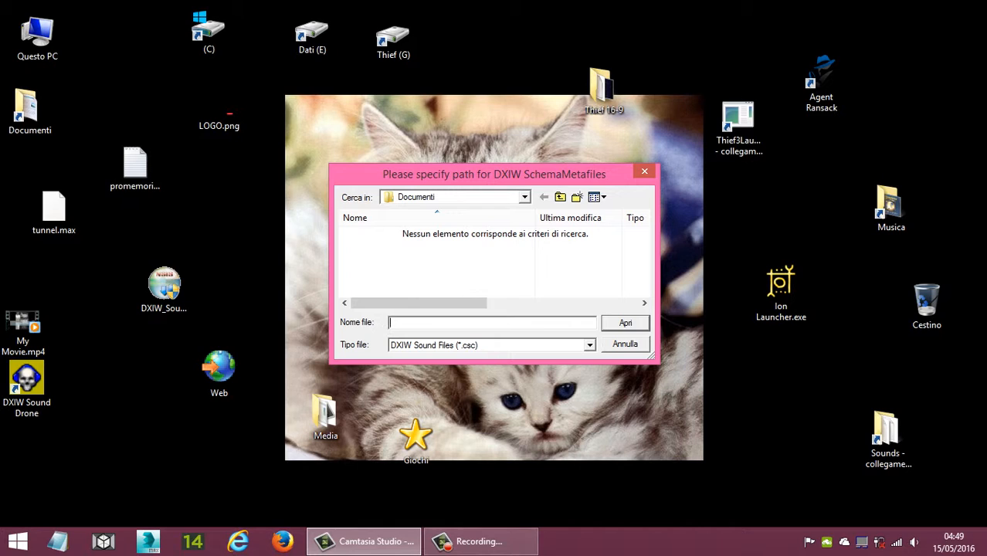
Step: Specify the schema metafile path by opening SchemaMetafile_DVD1.csc from C:\GOG Games\Thief - Deadly Shadows\CONTENT\T3\Sounds
{"action": "left_click", "coordinate": [589, 345]}
{"action": "left_click", "coordinate": [589, 345]}
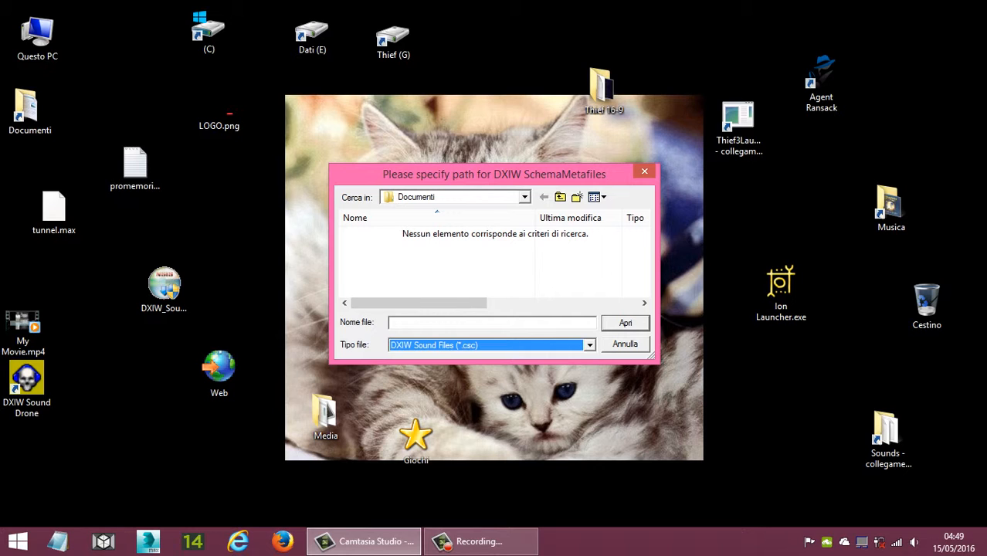
{"action": "left_click", "coordinate": [525, 197]}
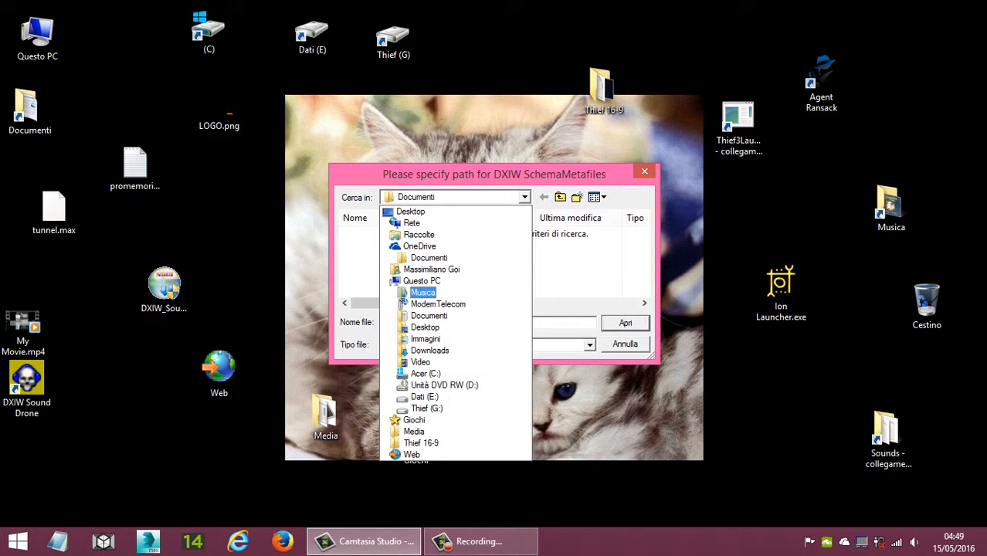
{"action": "left_click", "coordinate": [425, 373]}
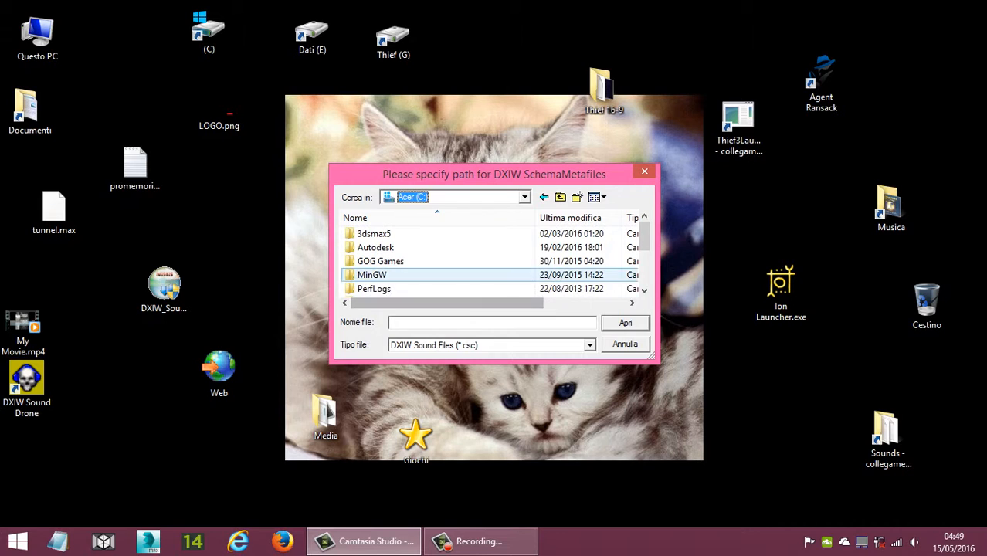
{"action": "double_click", "coordinate": [383, 261]}
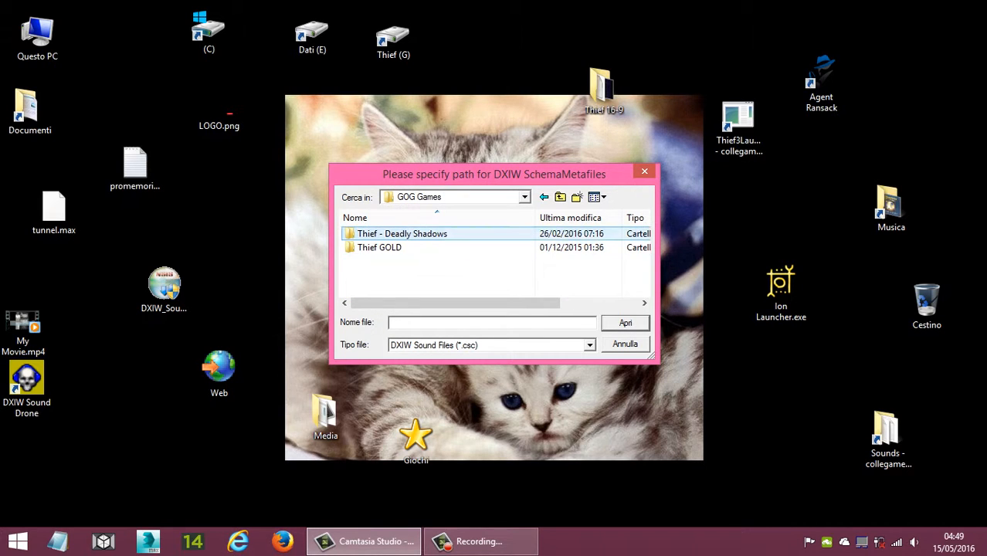
{"action": "double_click", "coordinate": [402, 234]}
{"action": "double_click", "coordinate": [380, 234]}
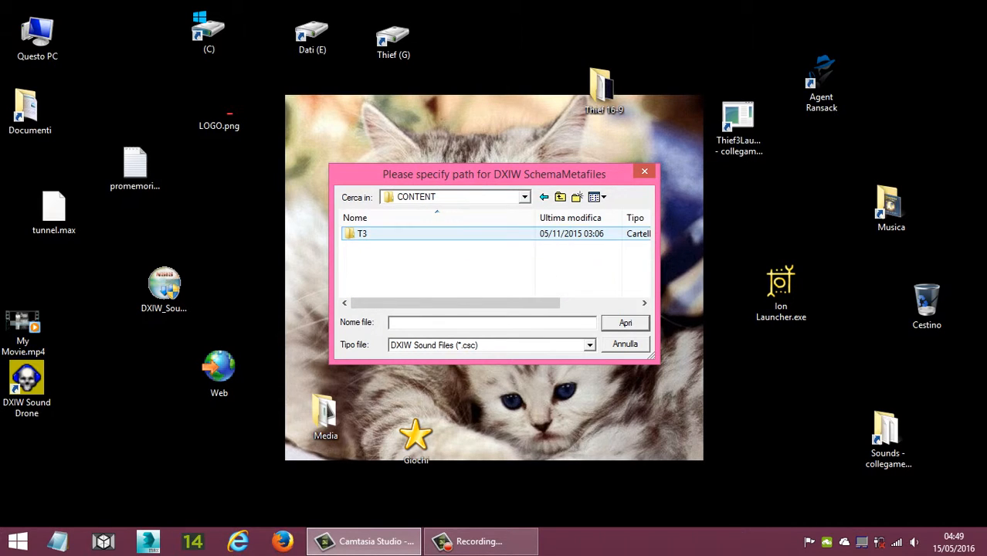
{"action": "double_click", "coordinate": [380, 234]}
{"action": "scroll", "coordinate": [433, 261], "scroll_direction": "down", "scroll_amount": 3}
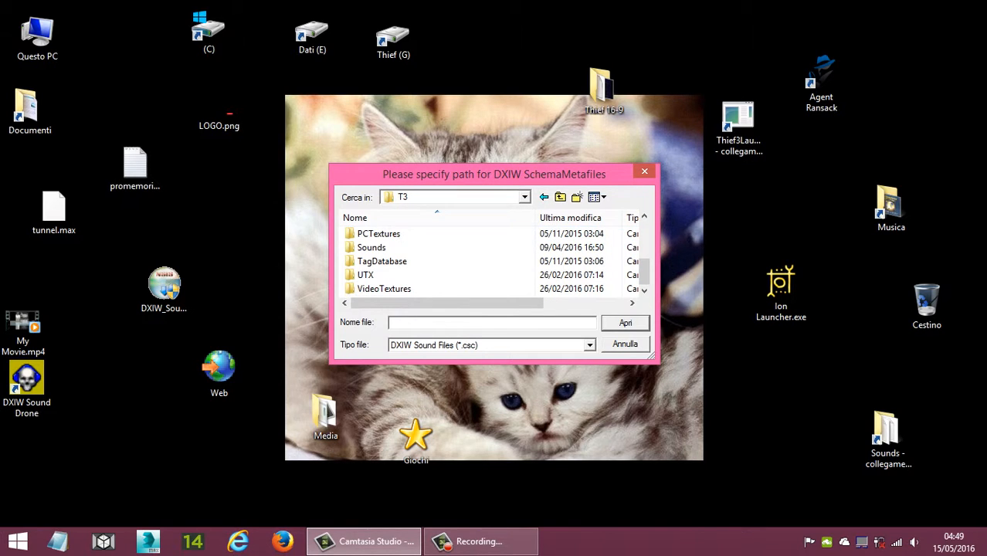
{"action": "double_click", "coordinate": [372, 247]}
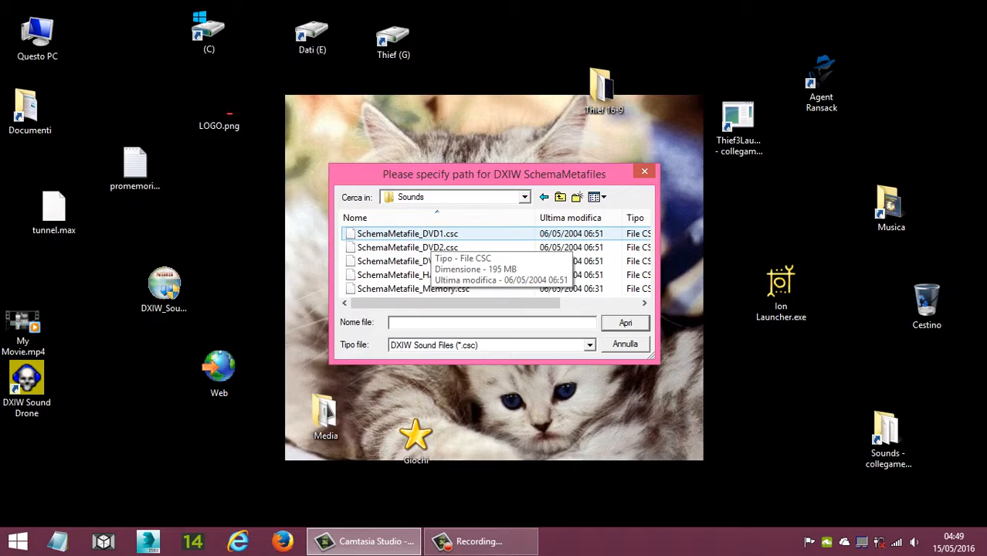
{"action": "double_click", "coordinate": [421, 233]}
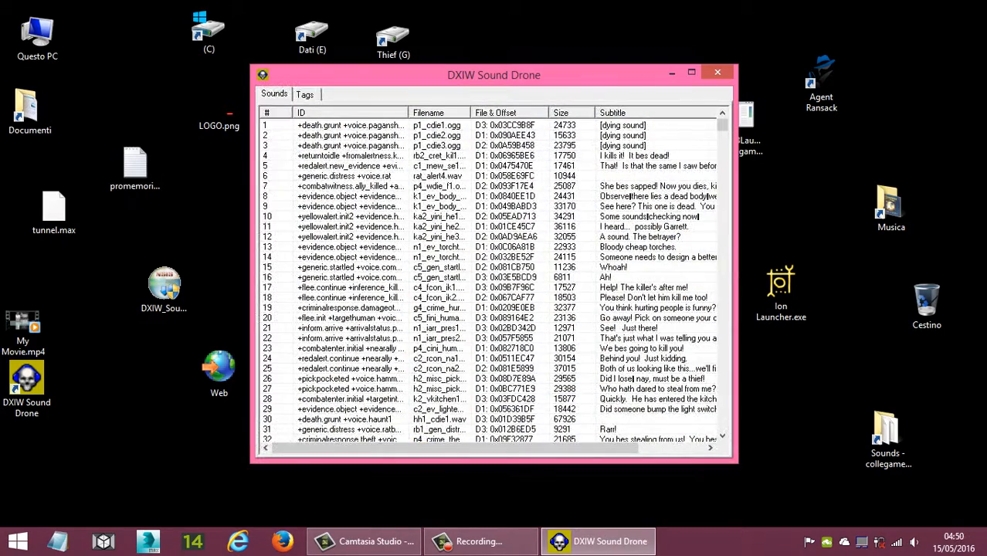
Step: Maximize the DXIW Sound Drone window and sort the sound list by ID
{"action": "left_click", "coordinate": [691, 73]}
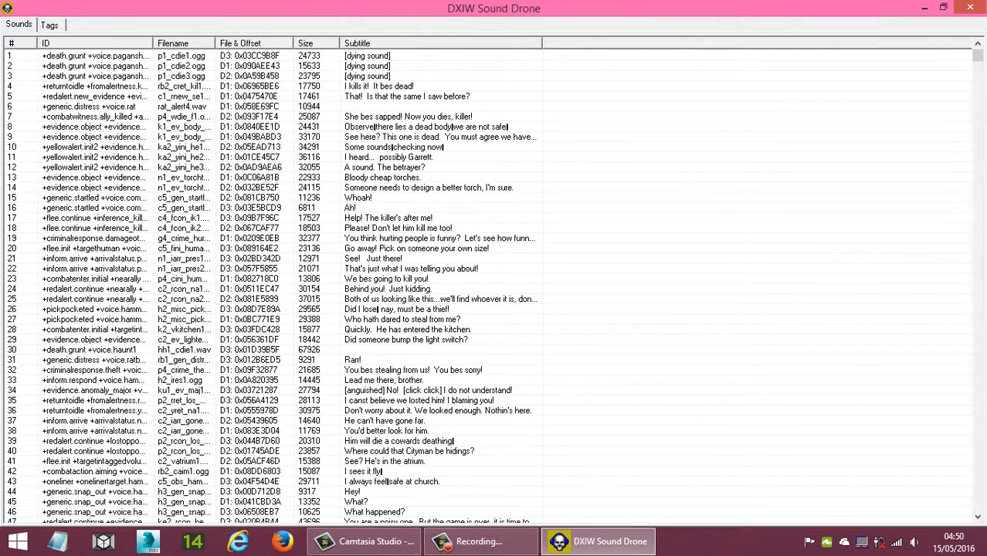
{"action": "mouse_move", "coordinate": [978, 56]}
{"action": "left_mouse_down"}
{"action": "mouse_move", "coordinate": [977, 282]}
{"action": "mouse_move", "coordinate": [978, 56]}
{"action": "left_mouse_up"}
{"action": "mouse_move", "coordinate": [978, 56]}
{"action": "left_mouse_down"}
{"action": "mouse_move", "coordinate": [977, 122]}
{"action": "mouse_move", "coordinate": [978, 54]}
{"action": "left_mouse_up"}
{"action": "left_click", "coordinate": [94, 44]}
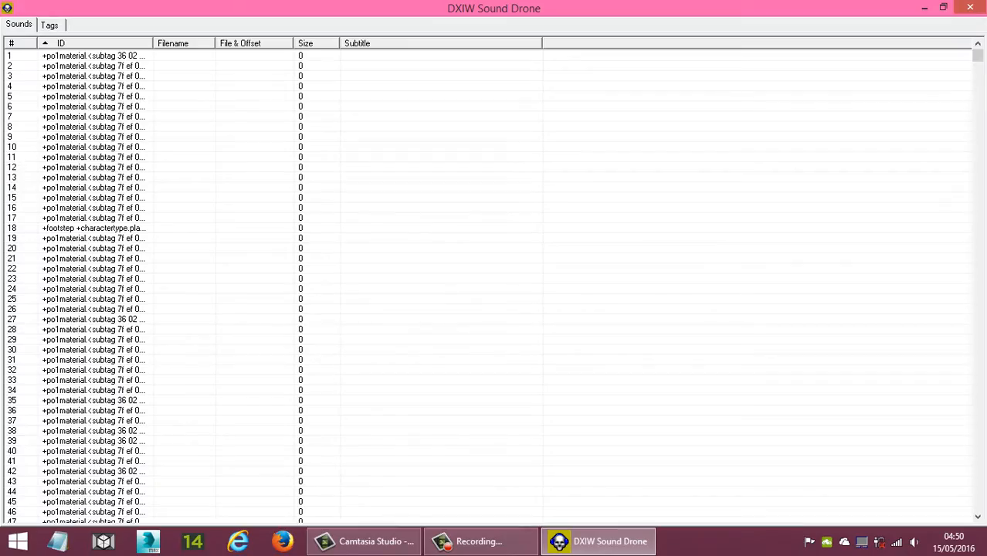
Step: Find the m12organ sound among the m12 entries of the sound list, play it, and stop the playback
{"action": "left_click_drag", "start_coordinate": [978, 56], "coordinate": [977, 202]}
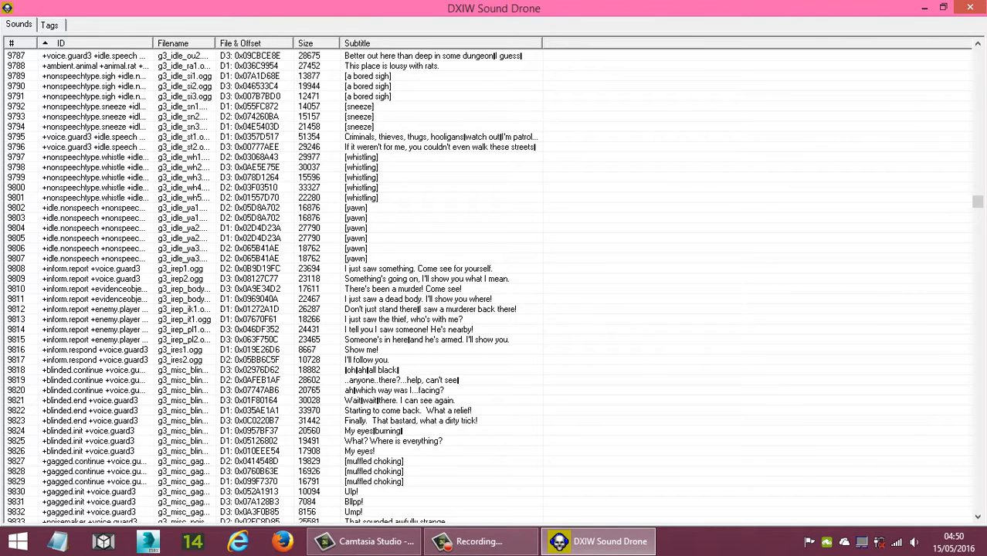
{"action": "left_click_drag", "start_coordinate": [977, 202], "coordinate": [978, 494]}
{"action": "scroll", "coordinate": [977, 494], "scroll_direction": "down", "scroll_amount": 7}
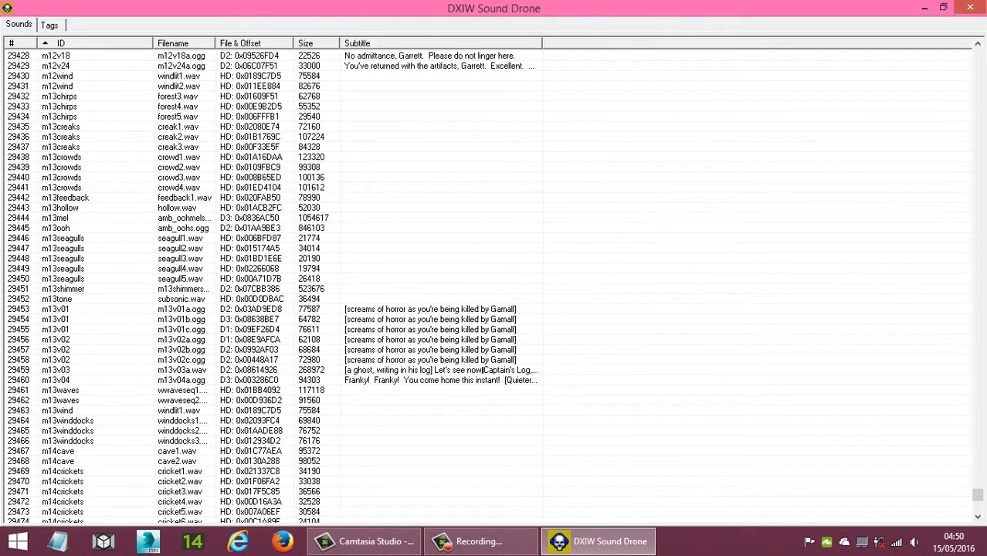
{"action": "scroll", "coordinate": [978, 494], "scroll_direction": "down", "scroll_amount": 1}
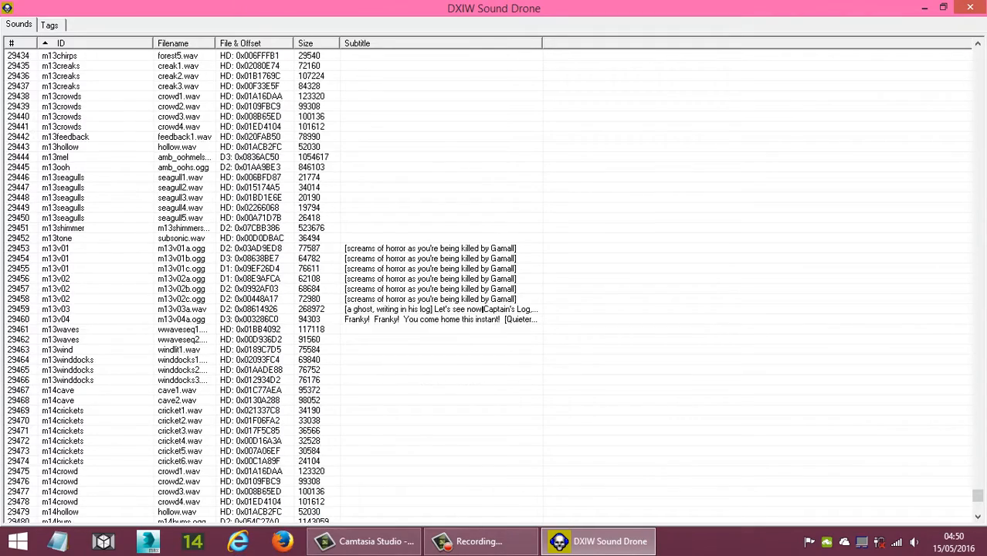
{"action": "scroll", "coordinate": [978, 494], "scroll_direction": "up", "scroll_amount": 6}
{"action": "scroll", "coordinate": [977, 494], "scroll_direction": "up", "scroll_amount": 4}
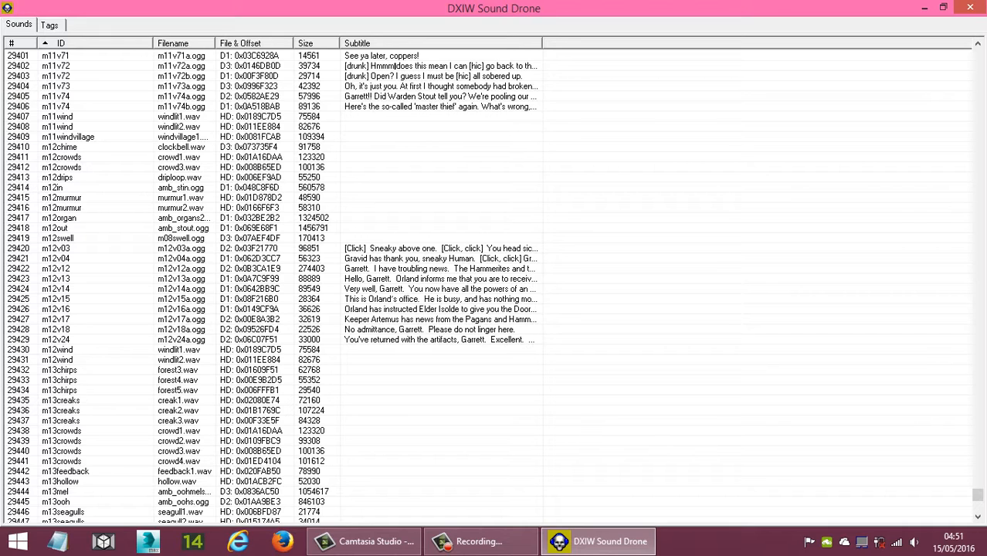
{"action": "right_click", "coordinate": [83, 219]}
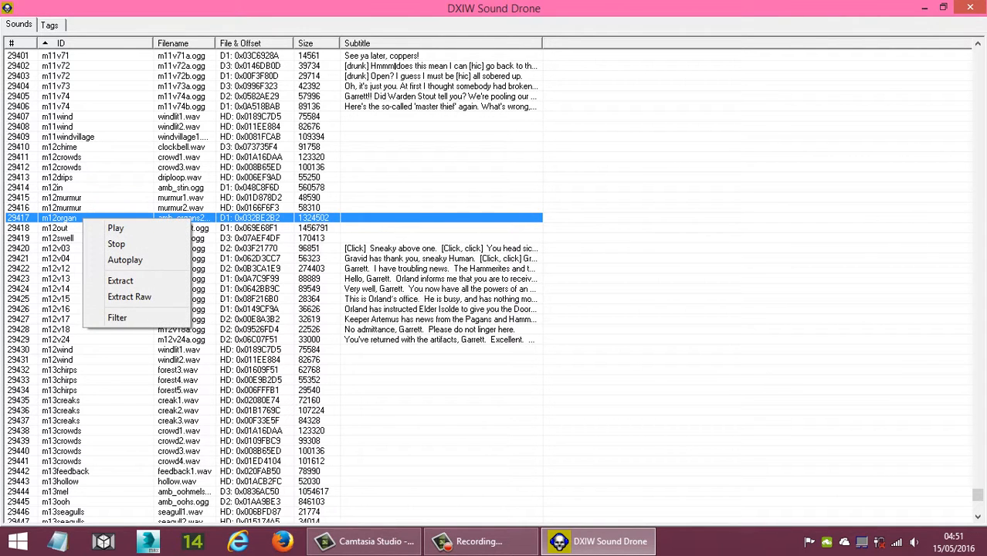
{"action": "left_click", "coordinate": [116, 227]}
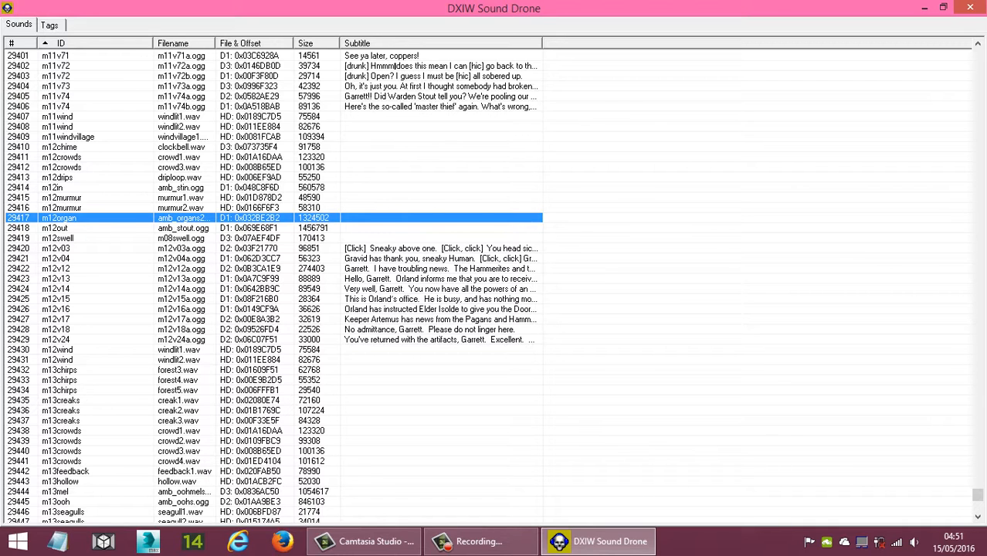
{"action": "right_click", "coordinate": [80, 219]}
{"action": "left_click", "coordinate": [100, 241]}
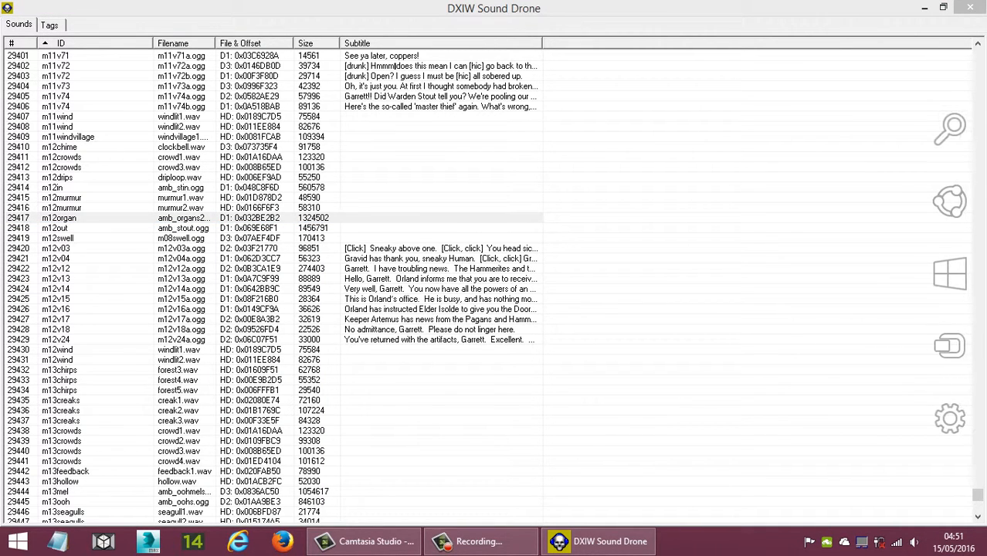
Step: Show the desktop and open the G:\Programmi\DXIW Sound Drone folder in File Explorer
{"action": "left_click", "coordinate": [985, 555]}
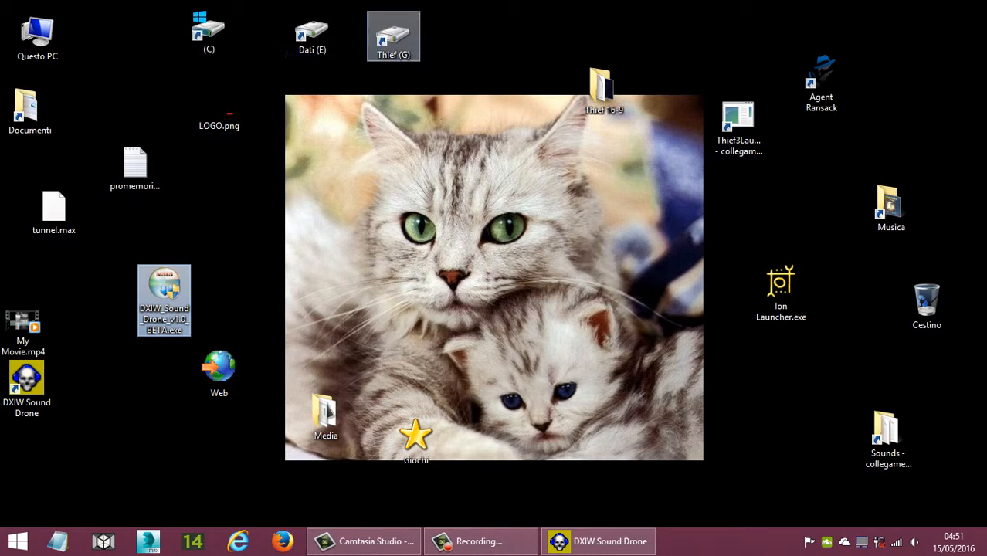
{"action": "double_click", "coordinate": [393, 35]}
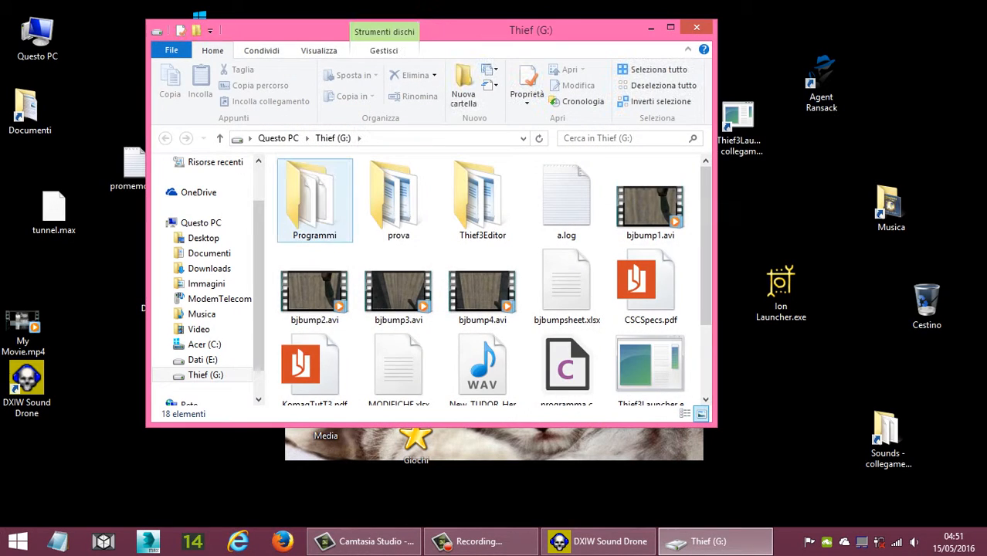
{"action": "double_click", "coordinate": [314, 199]}
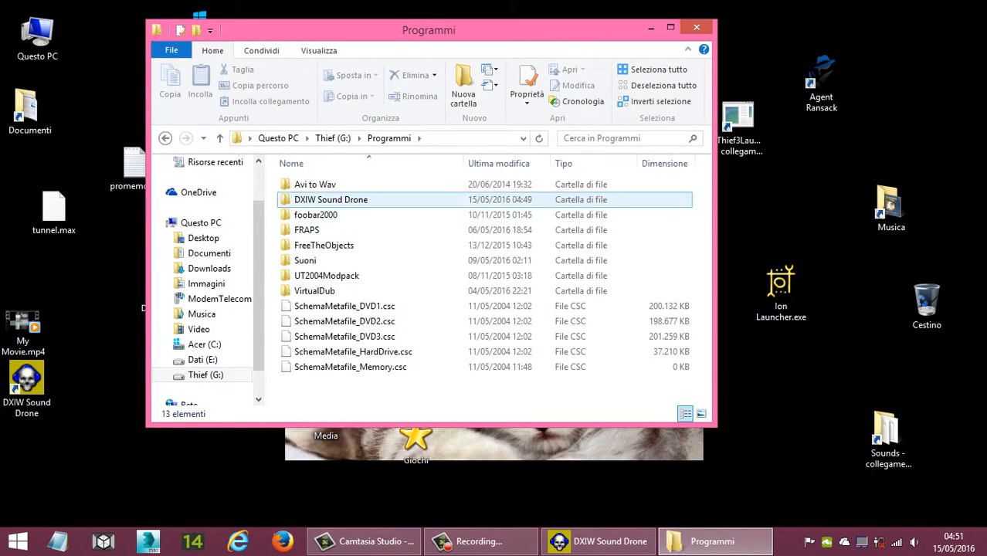
{"action": "double_click", "coordinate": [309, 199]}
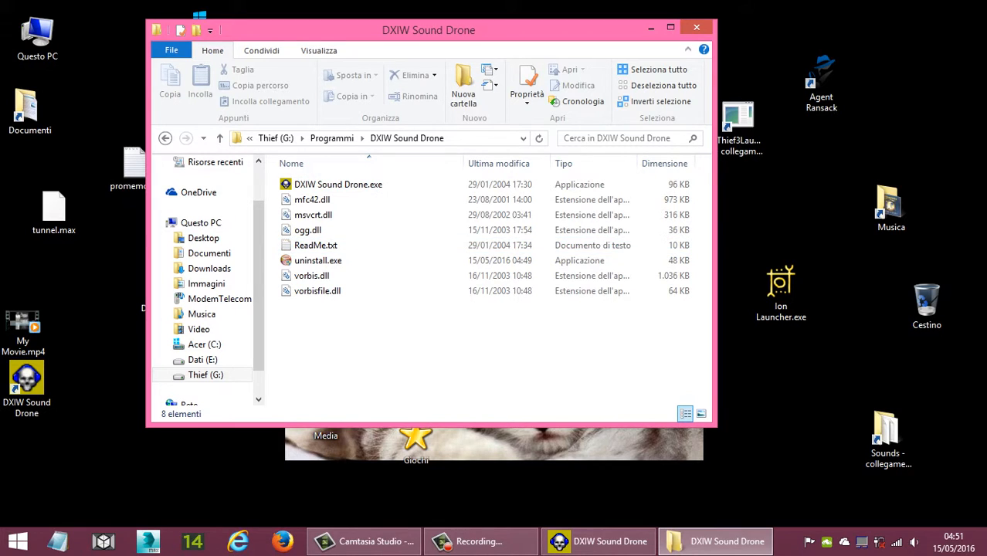
Step: Switch back to DXIW Sound Drone and extract the m12organ sound, dismissing the completion message
{"action": "left_click", "coordinate": [599, 542]}
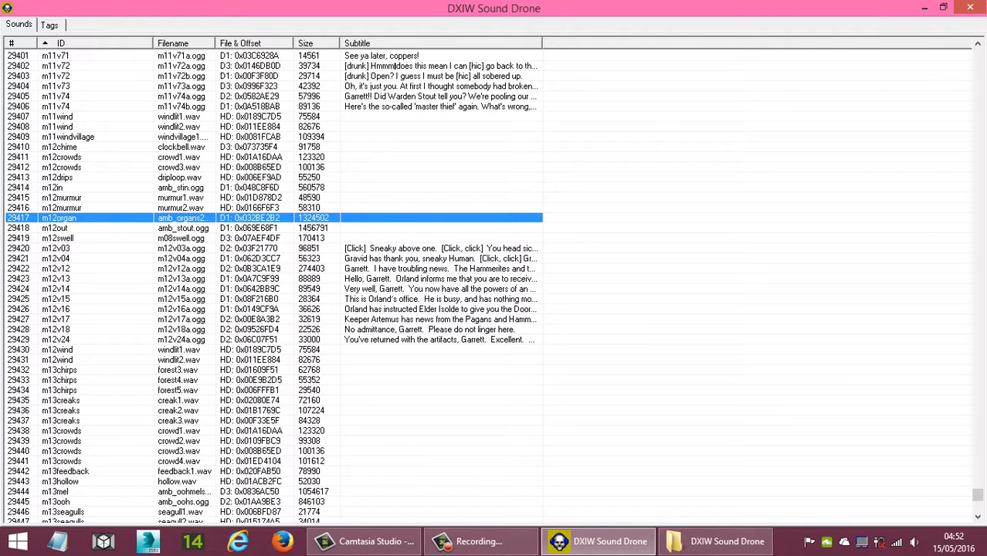
{"action": "right_click", "coordinate": [64, 218]}
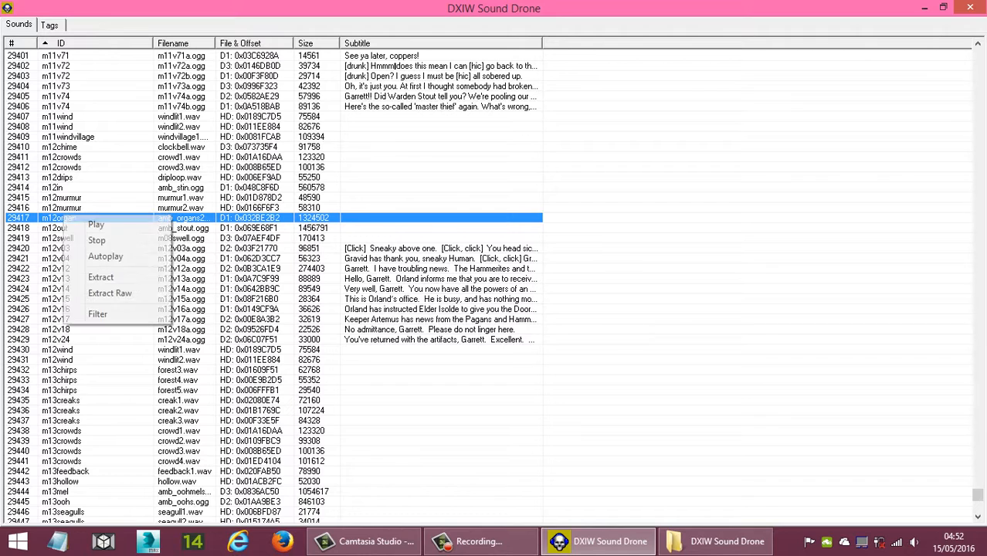
{"action": "left_click", "coordinate": [101, 277]}
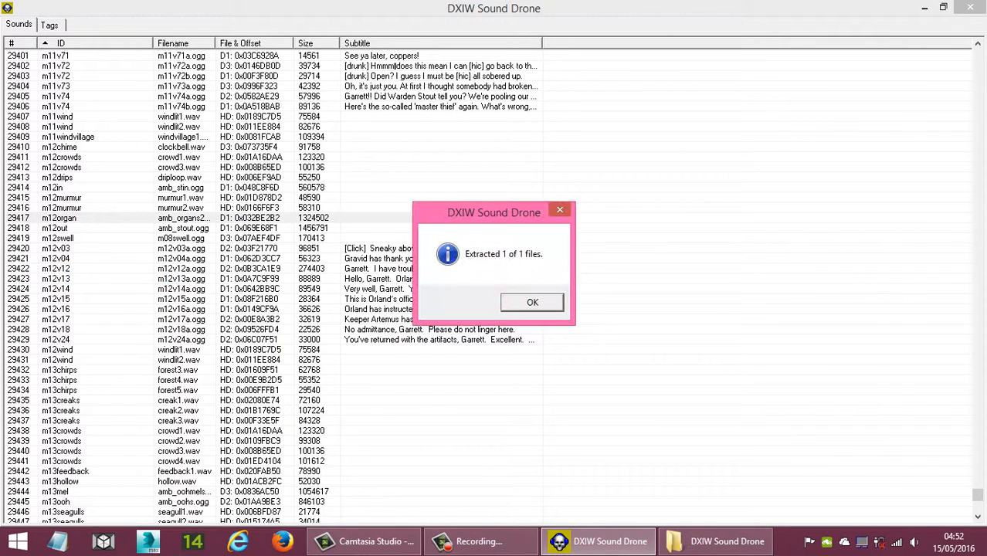
{"action": "left_click", "coordinate": [532, 302]}
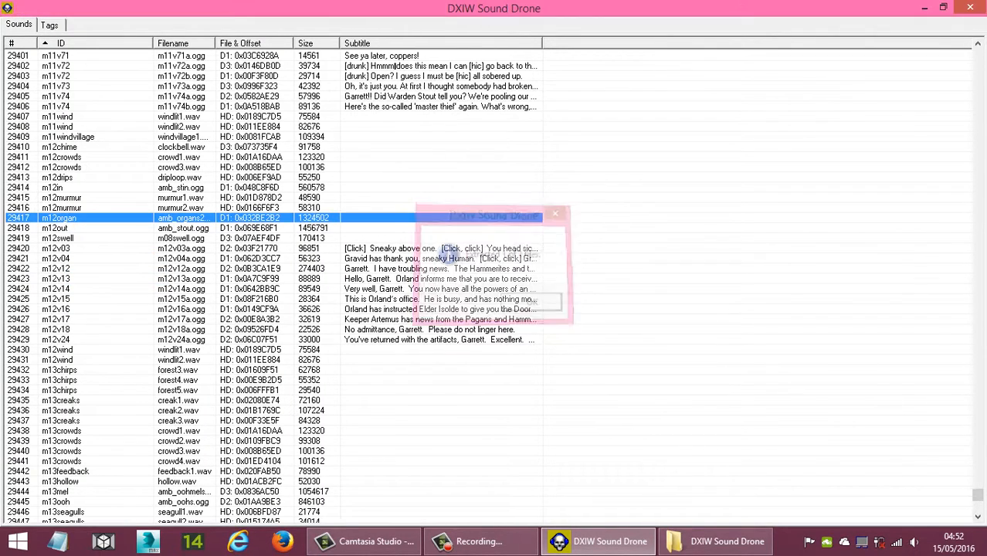
Step: Check the DXIW Sound Drone installation folder for the extracted file, then minimize the folder and program windows
{"action": "left_click", "coordinate": [714, 541]}
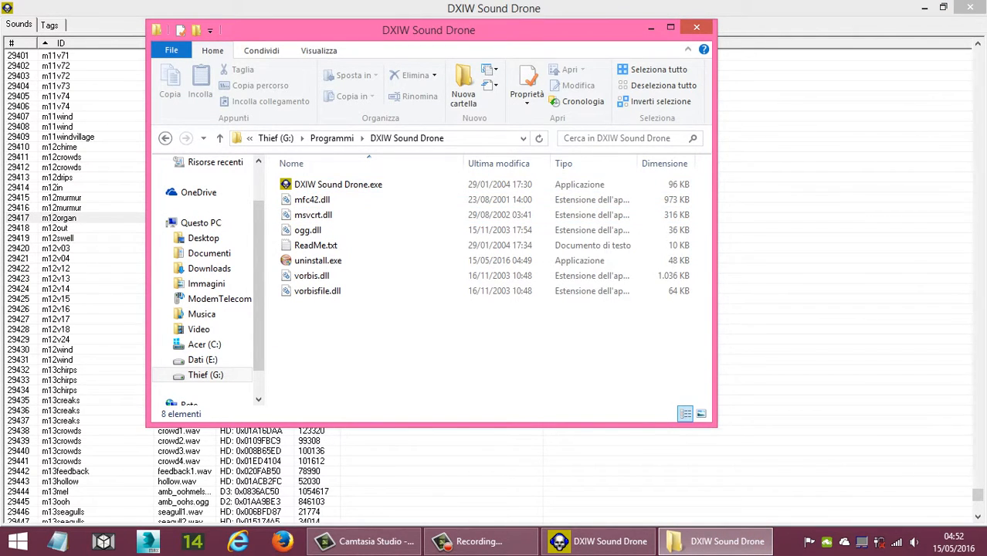
{"action": "left_click", "coordinate": [912, 552]}
{"action": "left_click", "coordinate": [955, 552]}
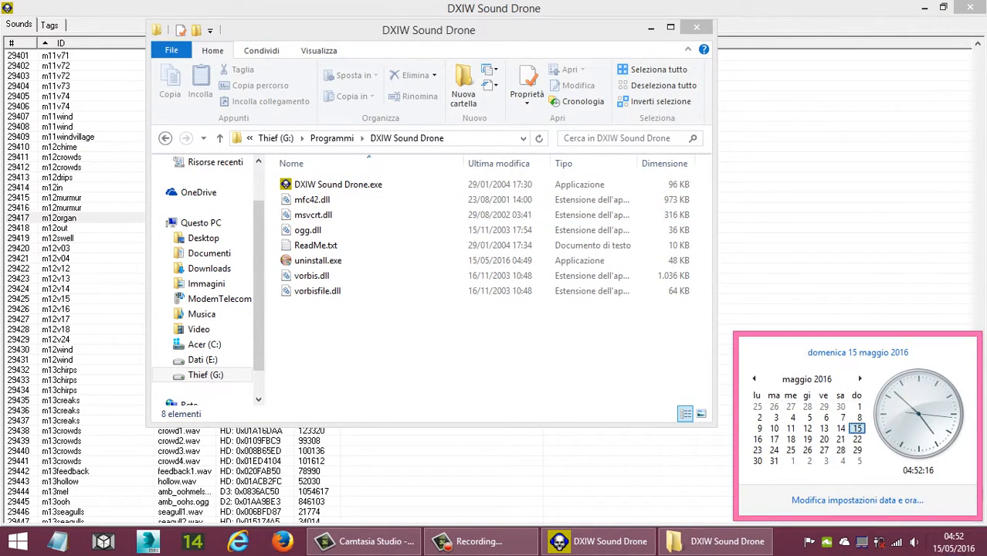
{"action": "left_click", "coordinate": [954, 552]}
{"action": "left_click", "coordinate": [955, 551]}
{"action": "left_click", "coordinate": [955, 551]}
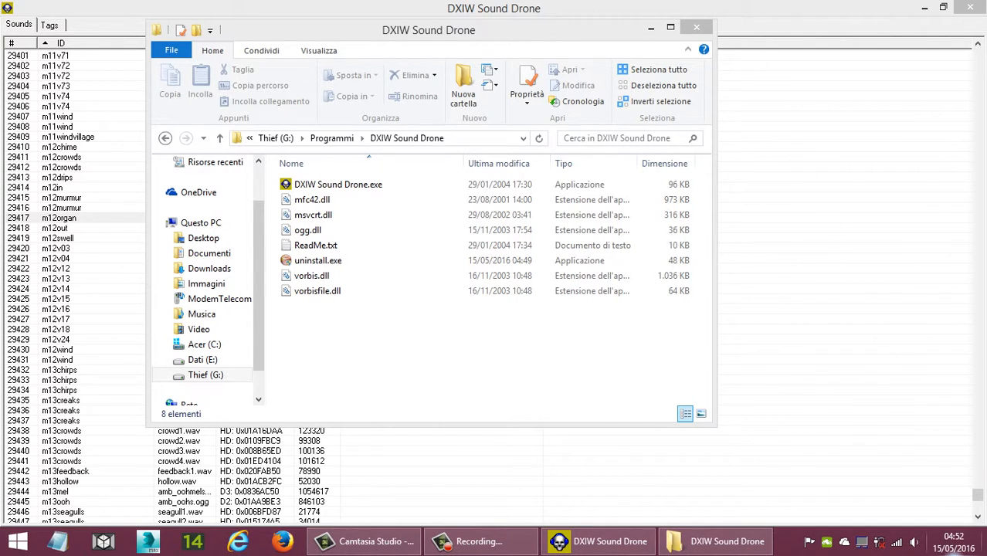
{"action": "left_click", "coordinate": [955, 552]}
{"action": "key", "text": "Escape"}
{"action": "left_click", "coordinate": [924, 8]}
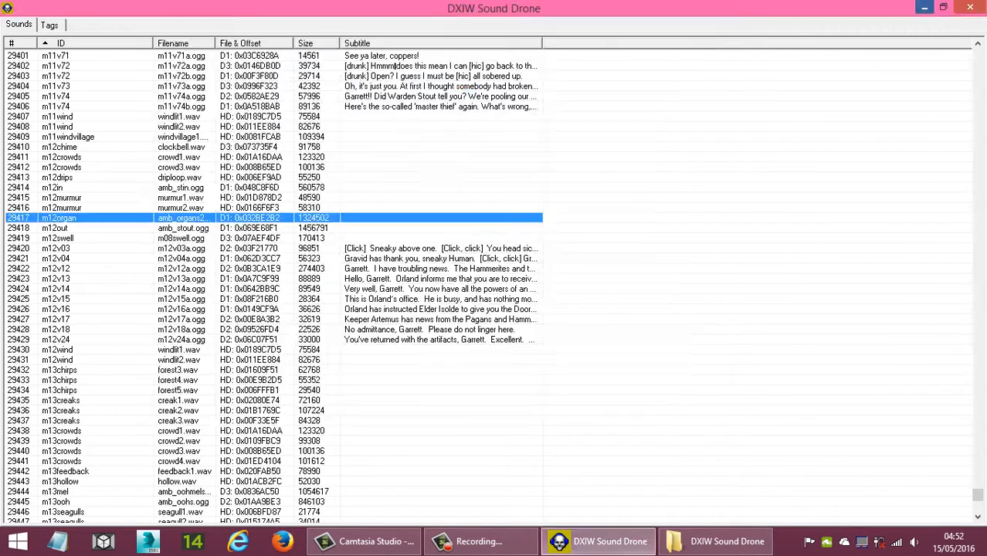
{"action": "left_click", "coordinate": [651, 28]}
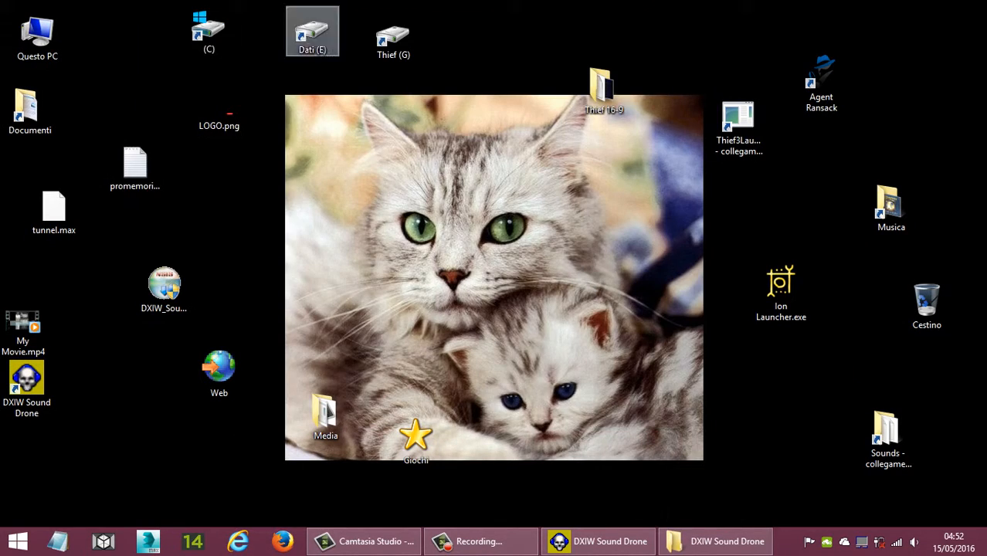
Step: Open the folder C:\GOG Games\Thief - Deadly Shadows\CONTENT\T3\Sounds in File Explorer
{"action": "double_click", "coordinate": [207, 30]}
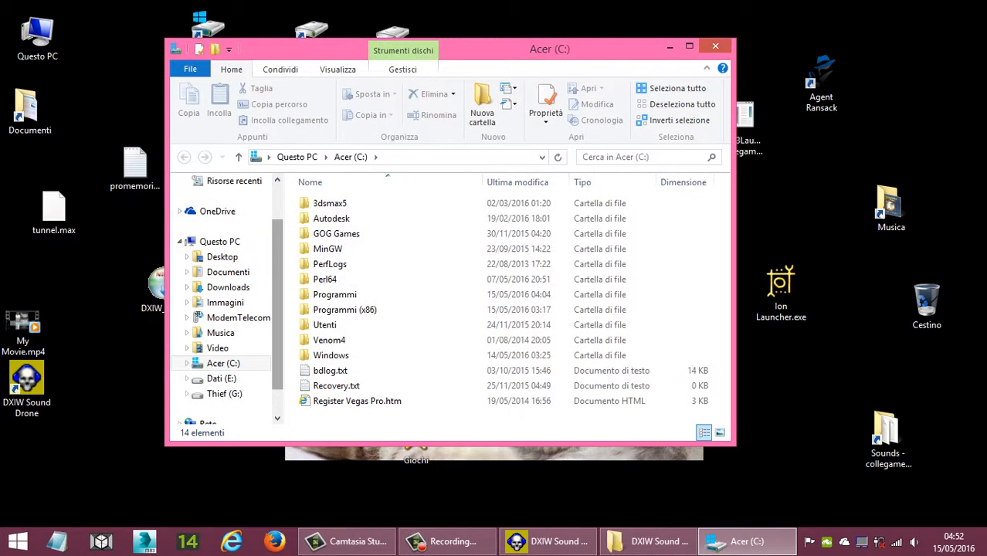
{"action": "double_click", "coordinate": [336, 234]}
{"action": "left_click", "coordinate": [358, 204]}
{"action": "double_click", "coordinate": [357, 203]}
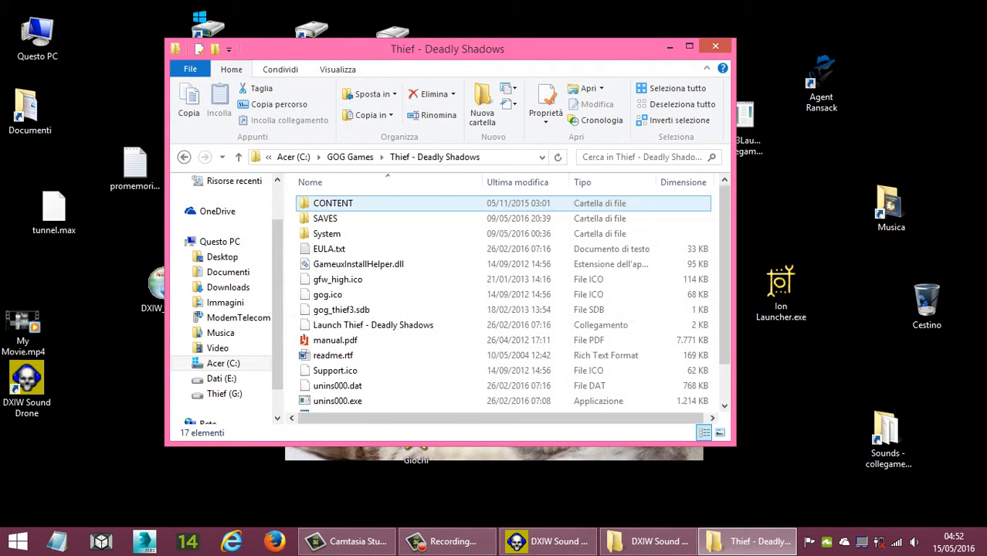
{"action": "double_click", "coordinate": [328, 203]}
{"action": "double_click", "coordinate": [317, 203]}
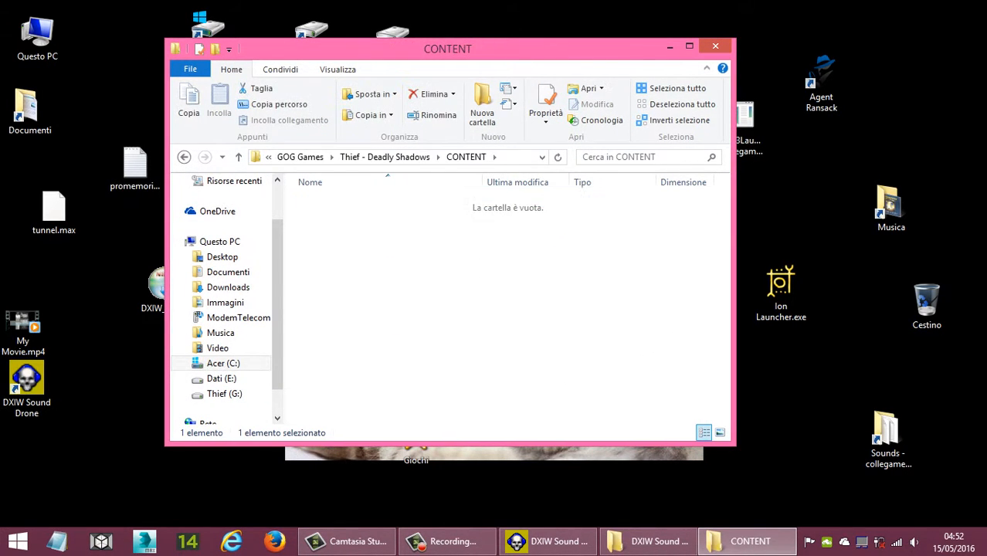
{"action": "double_click", "coordinate": [327, 325]}
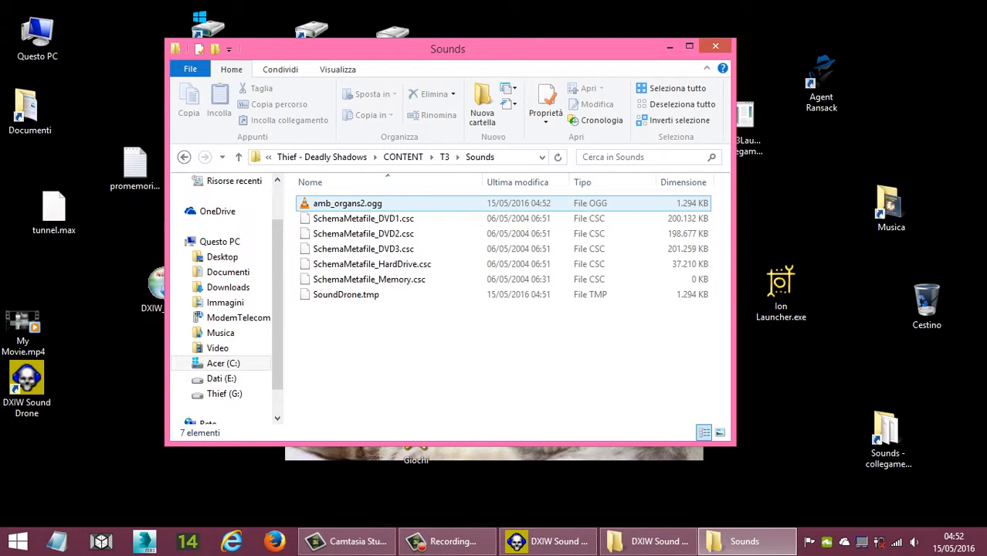
Step: Play the extracted amb_organs2.ogg in VLC, skip forward through the track to near its end, and close the player
{"action": "left_click", "coordinate": [318, 205]}
{"action": "double_click", "coordinate": [319, 205]}
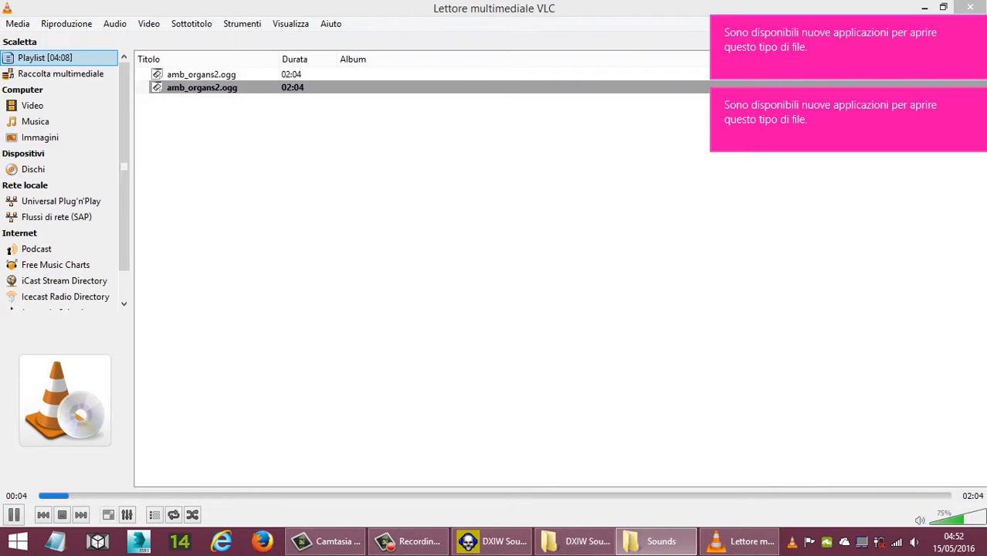
{"action": "left_click_drag", "start_coordinate": [88, 496], "coordinate": [291, 496]}
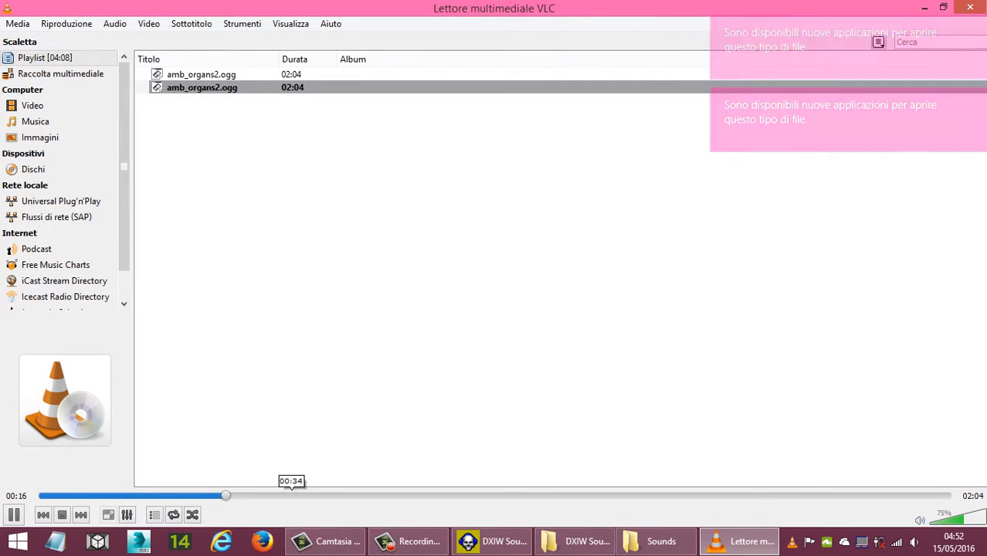
{"action": "left_click", "coordinate": [342, 495]}
{"action": "left_click", "coordinate": [460, 495]}
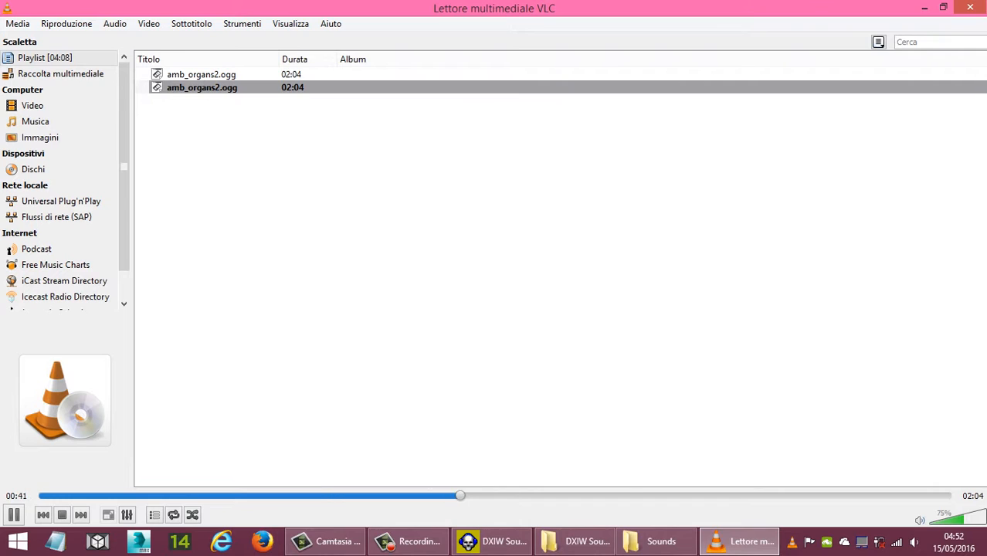
{"action": "left_click", "coordinate": [617, 495]}
{"action": "left_click", "coordinate": [784, 495]}
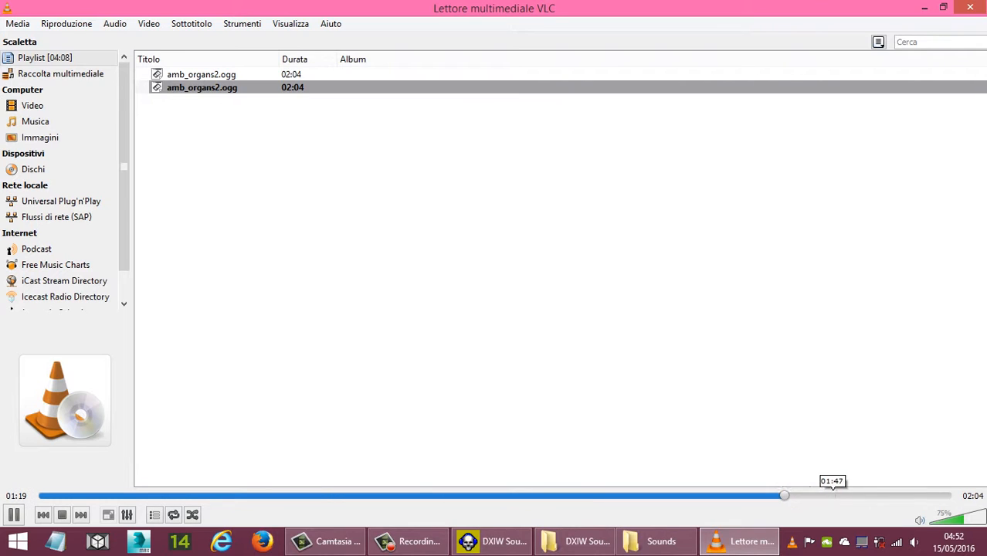
{"action": "left_click", "coordinate": [884, 495]}
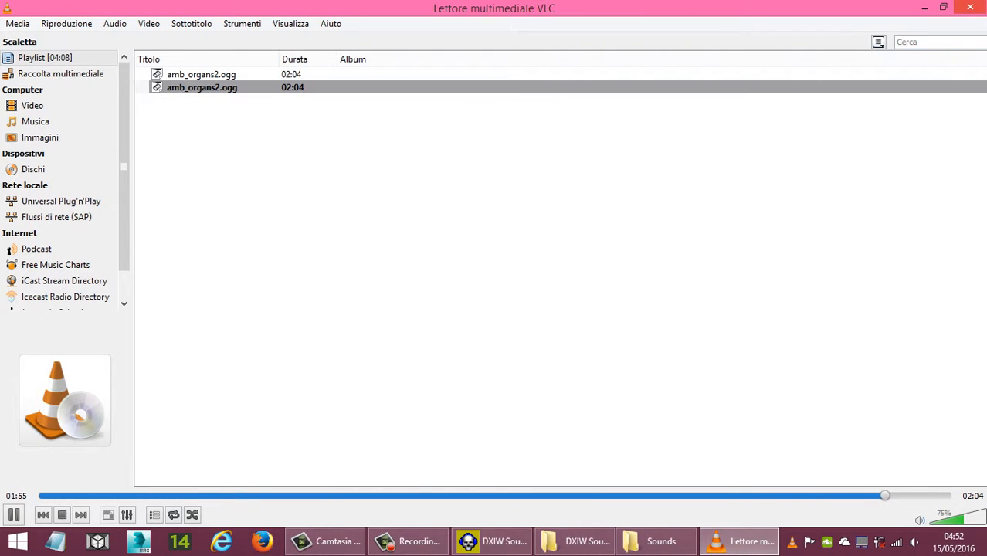
{"action": "left_click", "coordinate": [969, 7]}
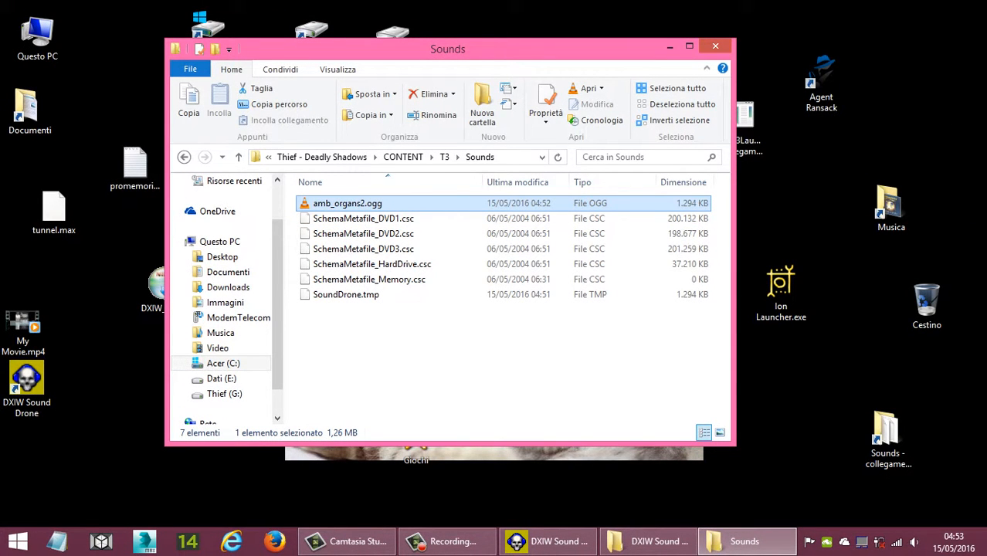
Step: Delete amb_organs2.ogg from the Sounds folder and close that folder window
{"action": "key", "text": "Delete"}
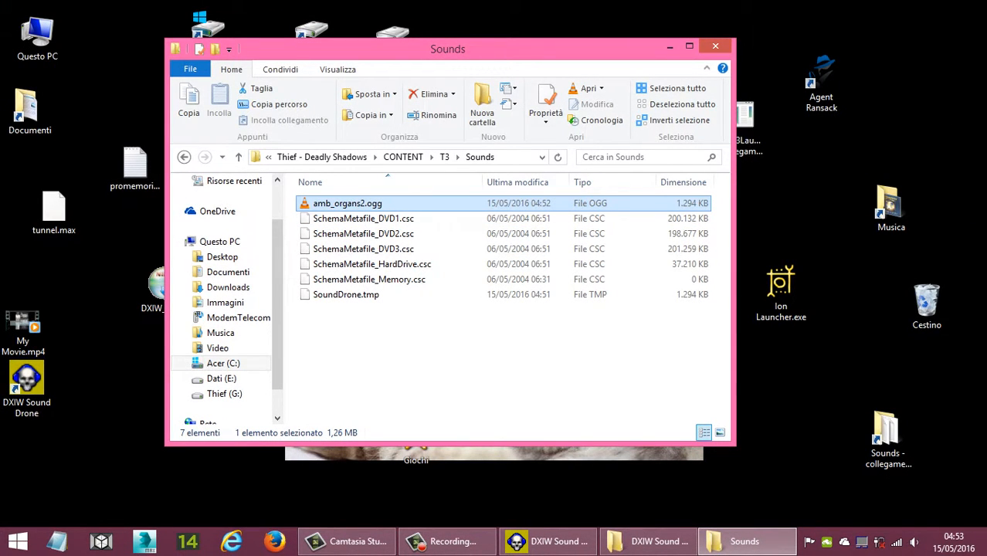
{"action": "left_click", "coordinate": [548, 541]}
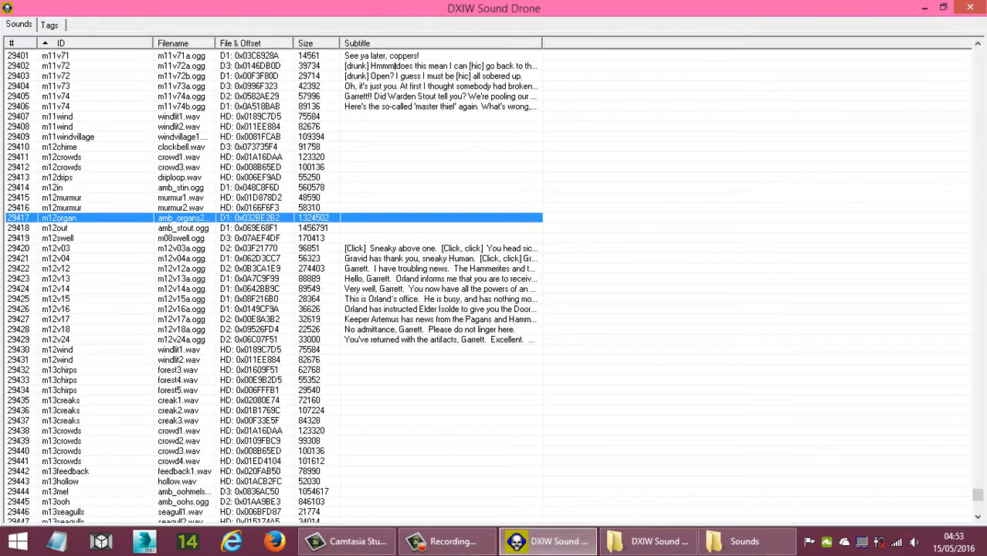
{"action": "left_click", "coordinate": [548, 542]}
{"action": "left_click", "coordinate": [715, 46]}
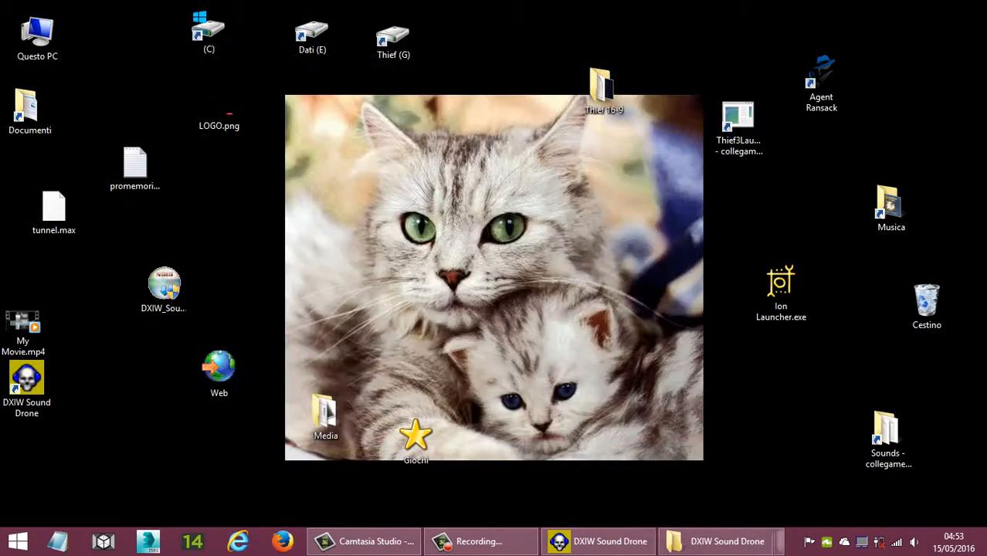
Step: Switch to DXIW Sound Drone and look through the sound entries around m12organ, from the m11 to the m14 IDs
{"action": "mouse_move", "coordinate": [598, 542]}
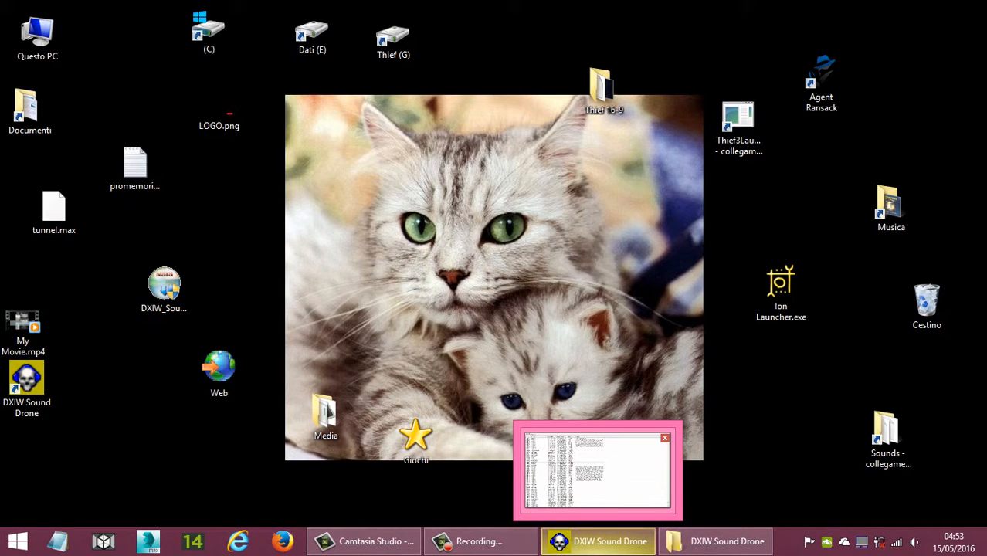
{"action": "left_click", "coordinate": [598, 541]}
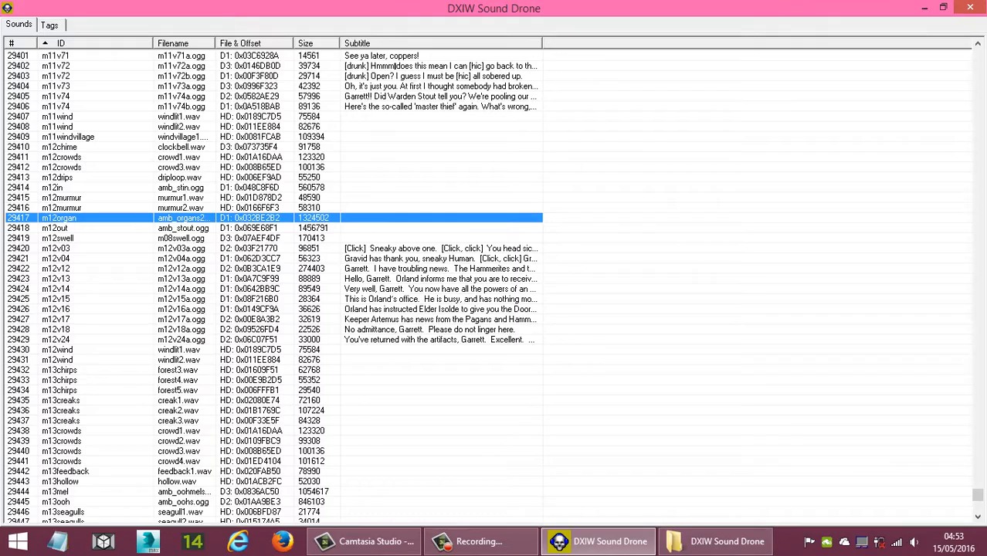
{"action": "scroll", "coordinate": [274, 286], "scroll_direction": "up", "scroll_amount": 8}
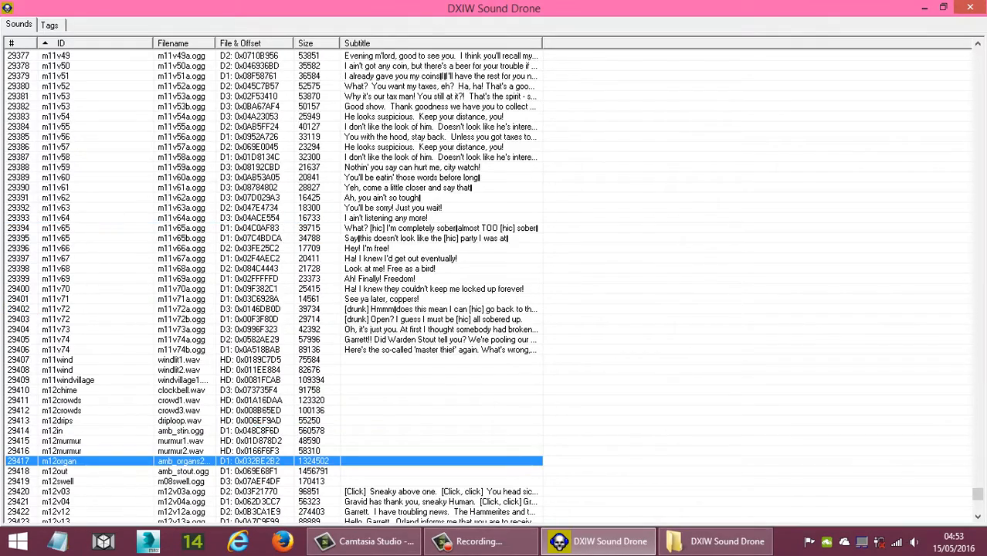
{"action": "scroll", "coordinate": [274, 285], "scroll_direction": "down", "scroll_amount": 13}
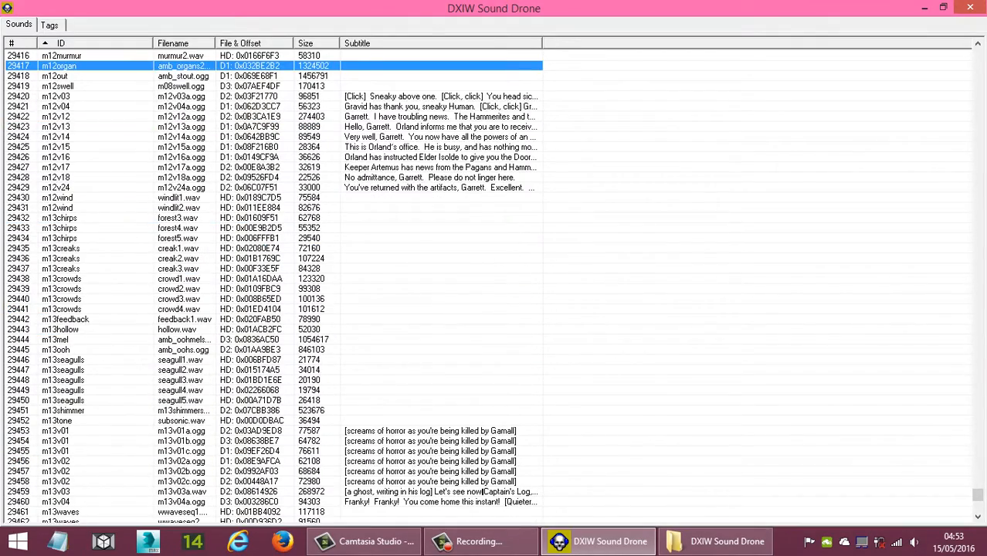
{"action": "scroll", "coordinate": [274, 286], "scroll_direction": "down", "scroll_amount": 4}
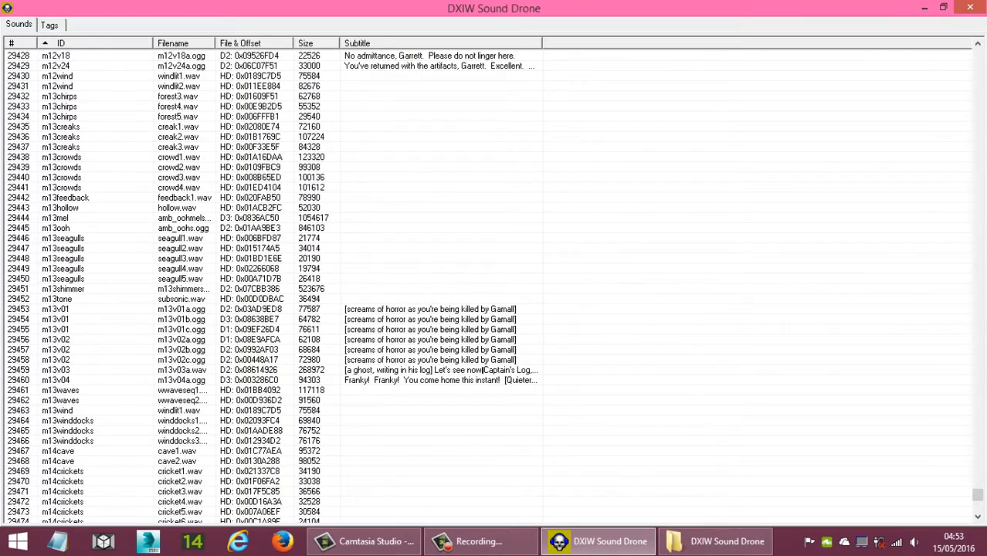
{"action": "scroll", "coordinate": [274, 286], "scroll_direction": "down", "scroll_amount": 8}
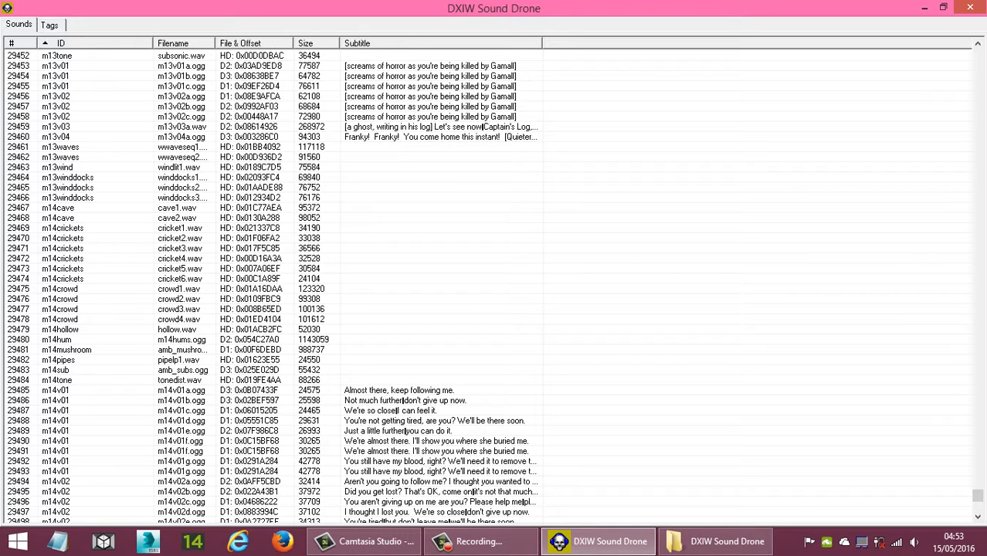
{"action": "scroll", "coordinate": [270, 286], "scroll_direction": "down", "scroll_amount": 3}
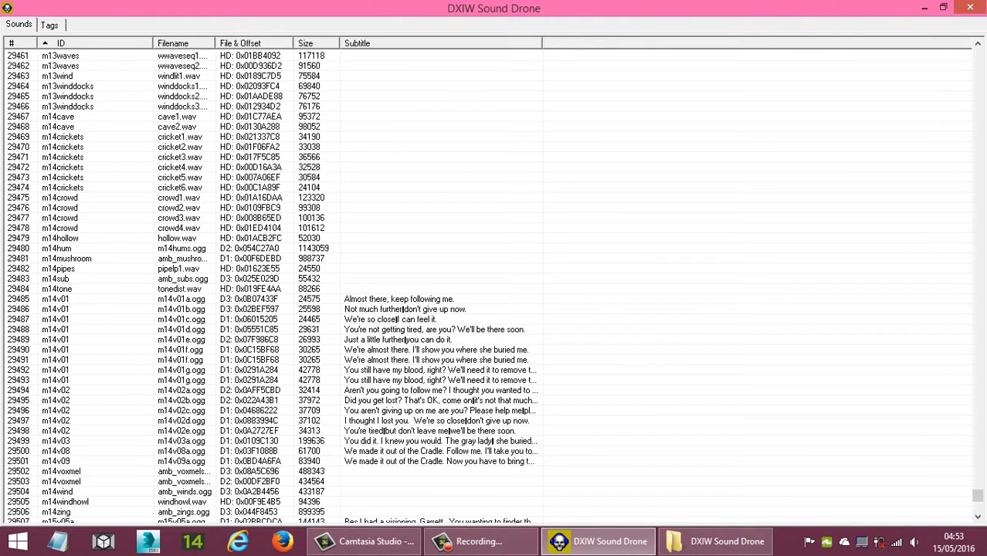
Step: Find the m01base entry (amb_inns.ogg) further up the sound list, play it, and stop playback
{"action": "scroll", "coordinate": [270, 286], "scroll_direction": "up", "scroll_amount": 20}
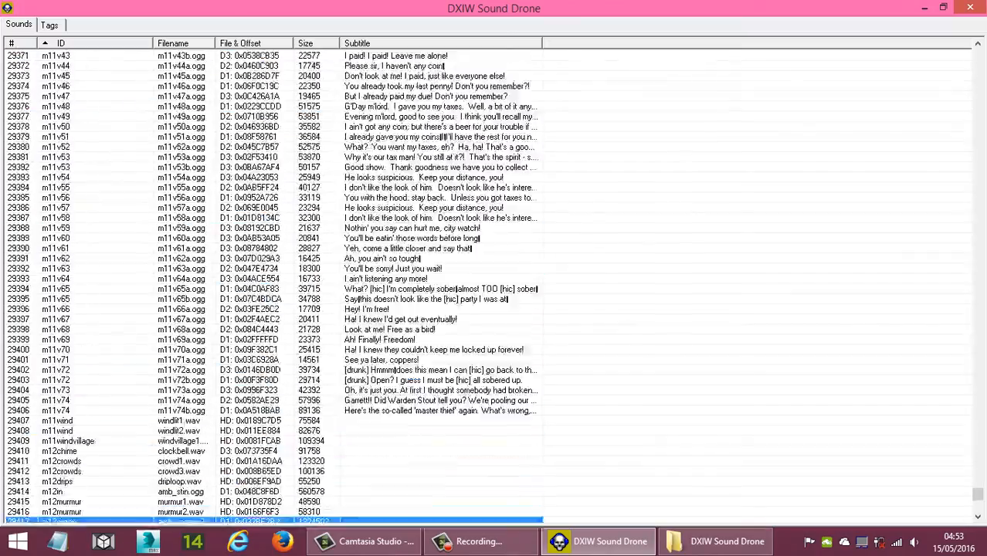
{"action": "scroll", "coordinate": [271, 285], "scroll_direction": "up", "scroll_amount": 20}
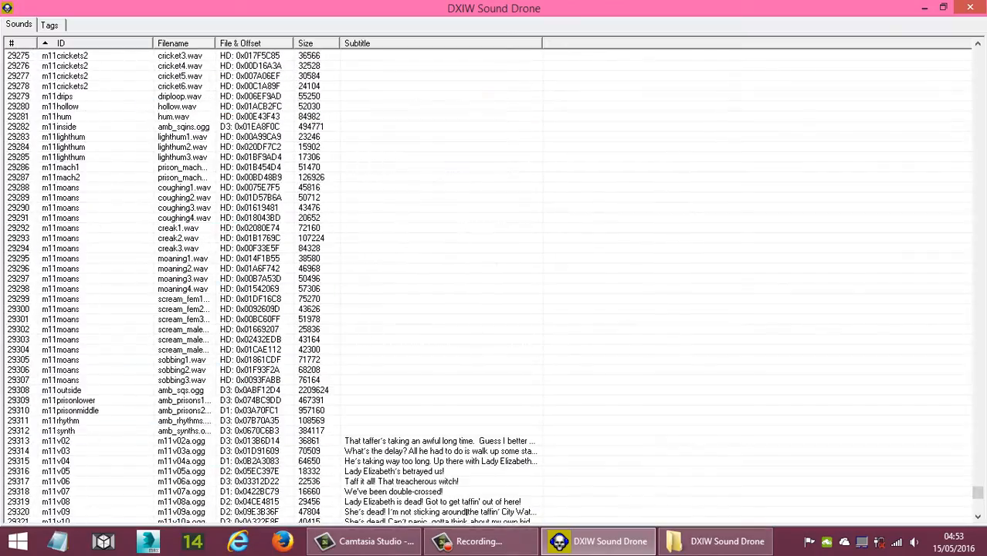
{"action": "mouse_move", "coordinate": [977, 492]}
{"action": "left_mouse_down"}
{"action": "mouse_move", "coordinate": [978, 479]}
{"action": "mouse_move", "coordinate": [978, 490]}
{"action": "left_mouse_up"}
{"action": "scroll", "coordinate": [978, 490], "scroll_direction": "up", "scroll_amount": 9}
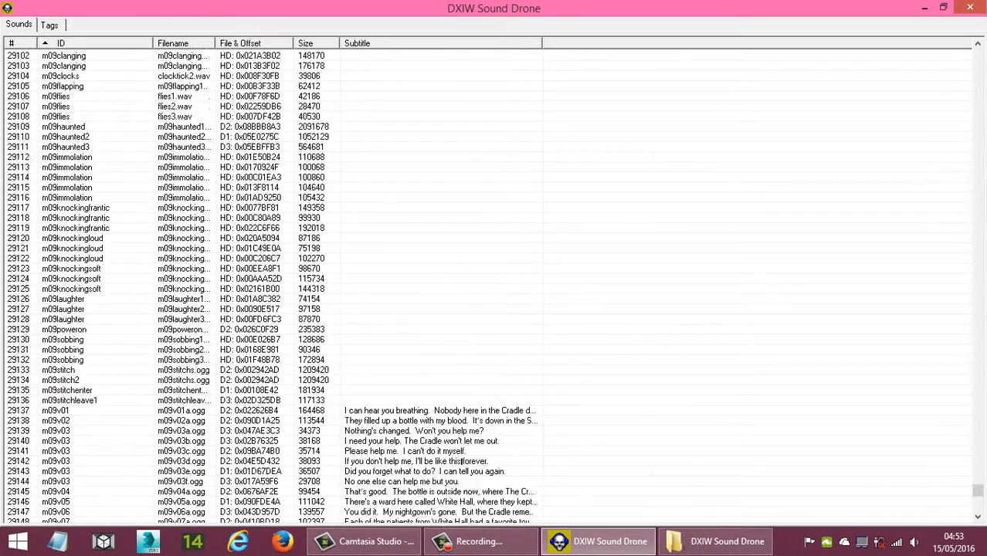
{"action": "left_click", "coordinate": [977, 475]}
{"action": "left_click", "coordinate": [978, 475]}
{"action": "left_click", "coordinate": [977, 475]}
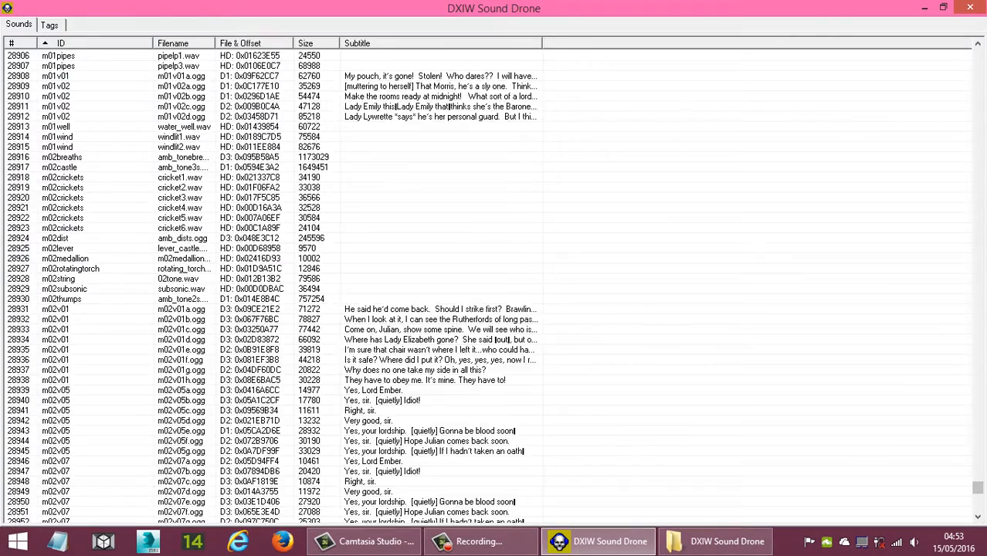
{"action": "left_click", "coordinate": [978, 475]}
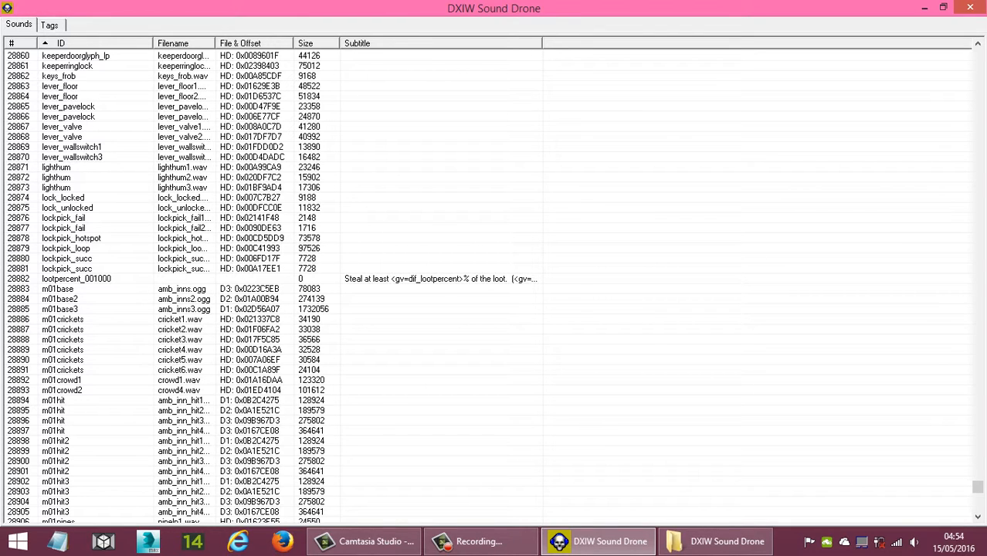
{"action": "right_click", "coordinate": [80, 289]}
{"action": "left_click", "coordinate": [108, 299]}
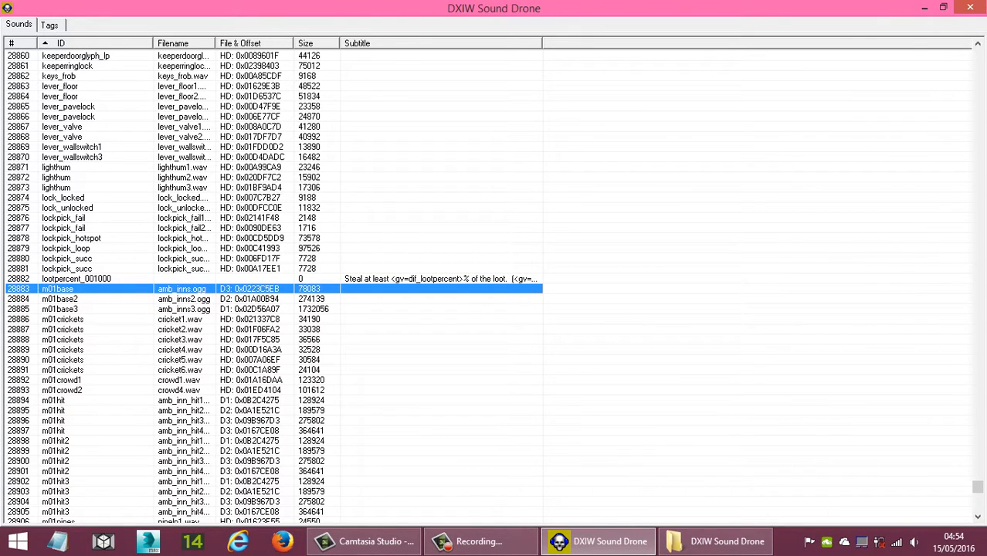
{"action": "right_click", "coordinate": [79, 289]}
{"action": "left_click", "coordinate": [108, 314]}
Step: Play the m03sub sound (subsonic.wav) from the list and stop its playback
{"action": "scroll", "coordinate": [270, 285], "scroll_direction": "down", "scroll_amount": 10}
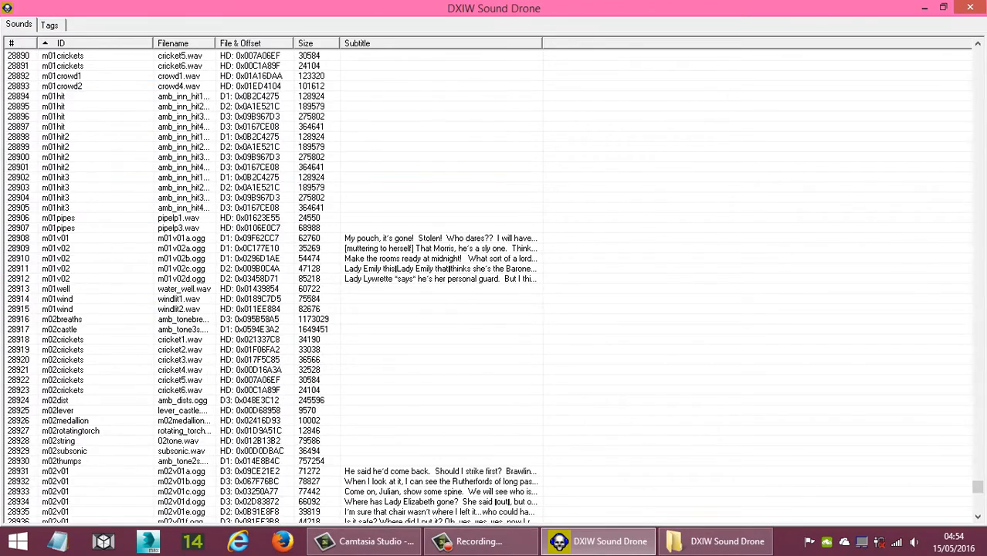
{"action": "scroll", "coordinate": [271, 286], "scroll_direction": "down", "scroll_amount": 11}
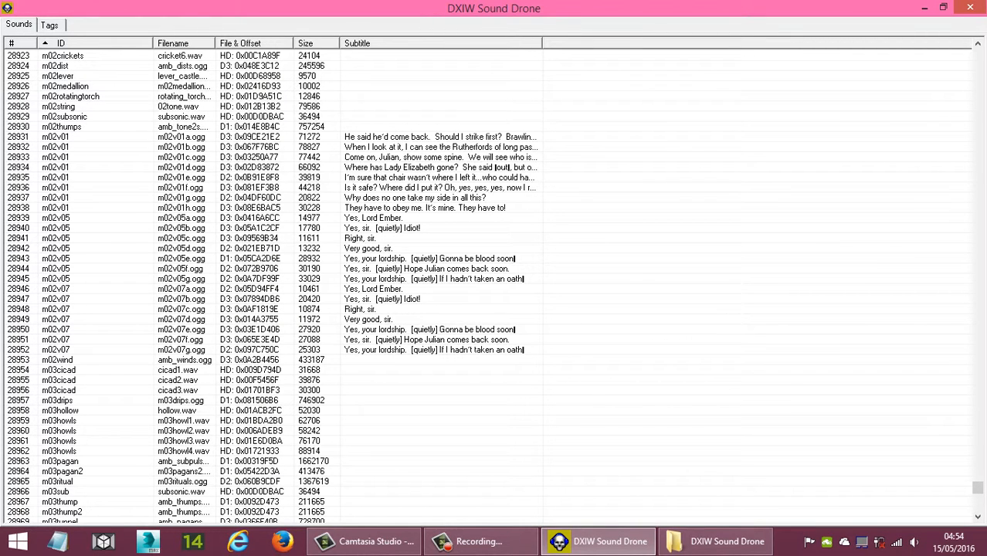
{"action": "scroll", "coordinate": [271, 286], "scroll_direction": "down", "scroll_amount": 1}
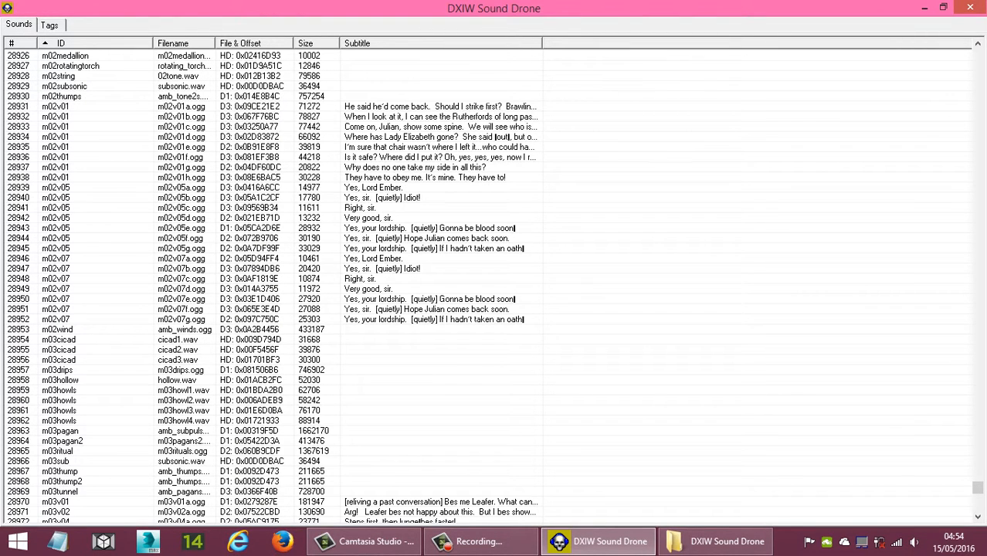
{"action": "right_click", "coordinate": [51, 461]}
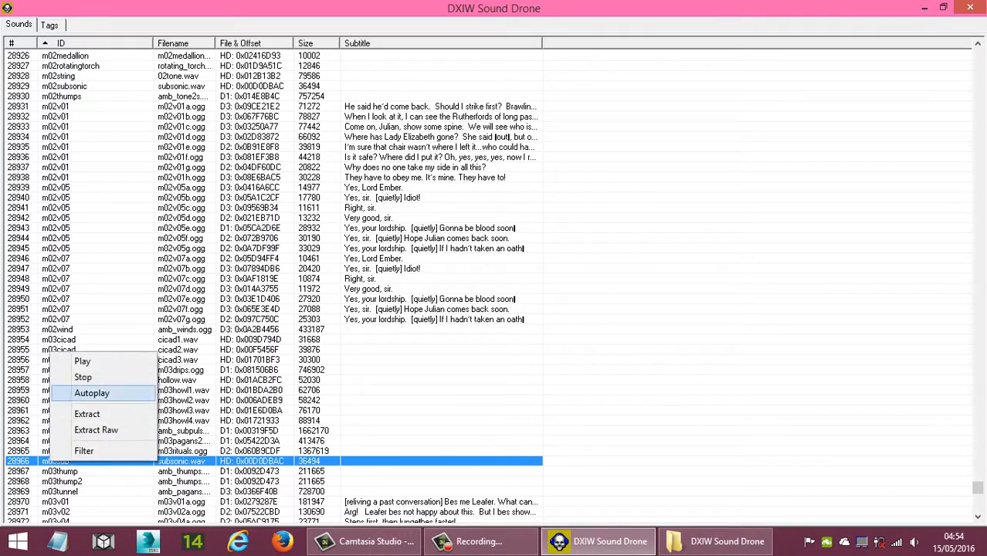
{"action": "left_click", "coordinate": [77, 360]}
{"action": "right_click", "coordinate": [51, 461]}
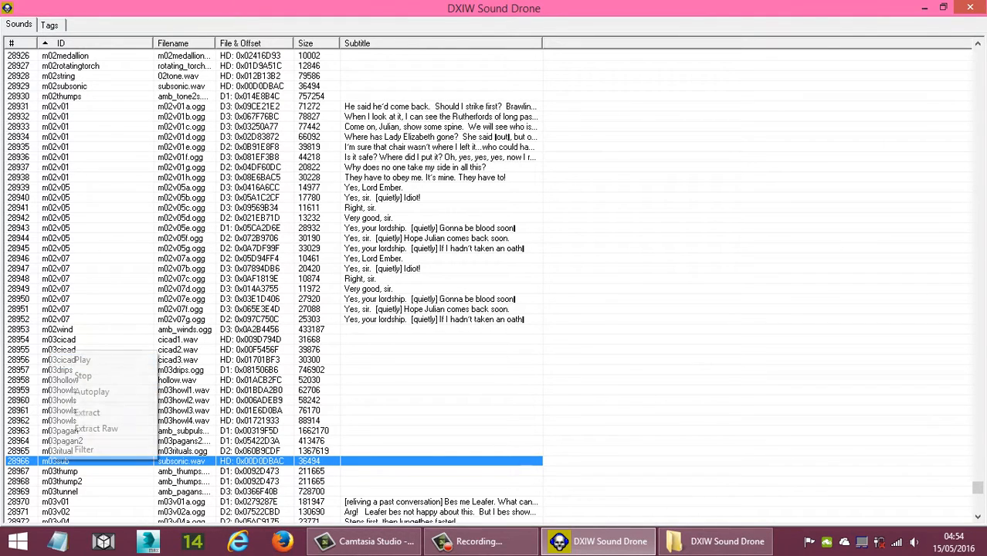
{"action": "left_click", "coordinate": [77, 376]}
Step: Play the m02dist sound (amb_dists.ogg) from the list and stop its playback
{"action": "scroll", "coordinate": [270, 286], "scroll_direction": "down", "scroll_amount": 2}
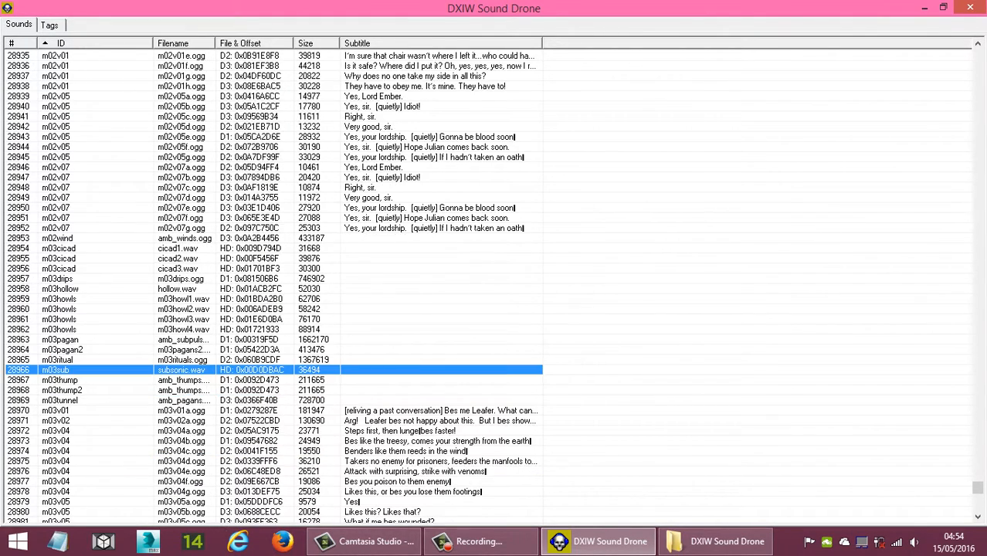
{"action": "scroll", "coordinate": [270, 286], "scroll_direction": "up", "scroll_amount": 7}
{"action": "scroll", "coordinate": [278, 288], "scroll_direction": "up", "scroll_amount": 1}
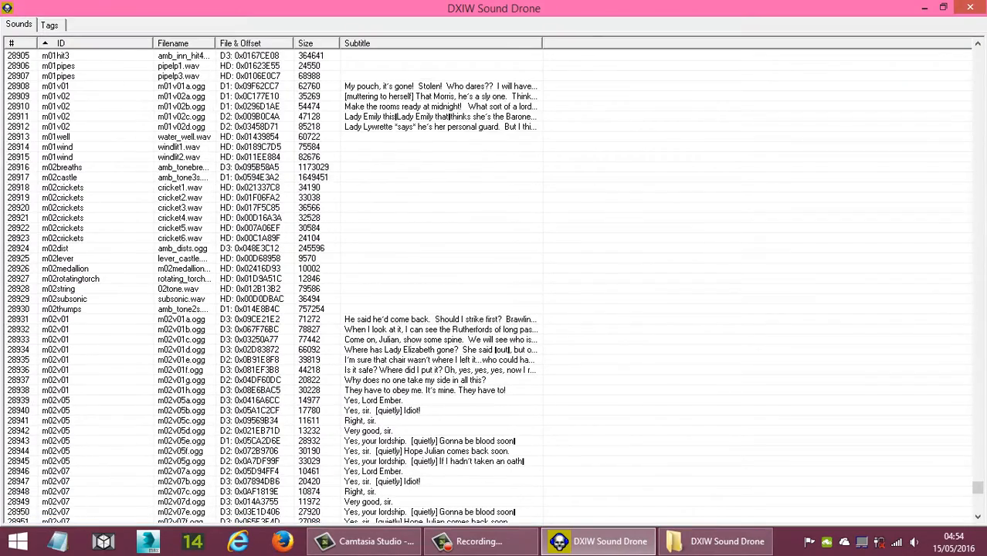
{"action": "scroll", "coordinate": [270, 286], "scroll_direction": "up", "scroll_amount": 3}
{"action": "scroll", "coordinate": [270, 286], "scroll_direction": "up", "scroll_amount": 2}
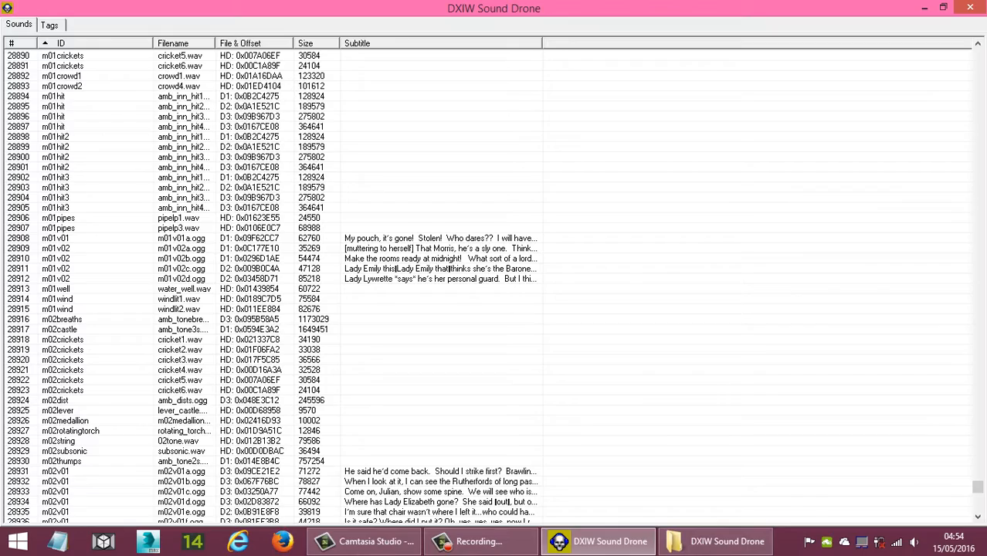
{"action": "right_click", "coordinate": [50, 399]}
{"action": "left_click", "coordinate": [81, 408]}
{"action": "right_click", "coordinate": [67, 402]}
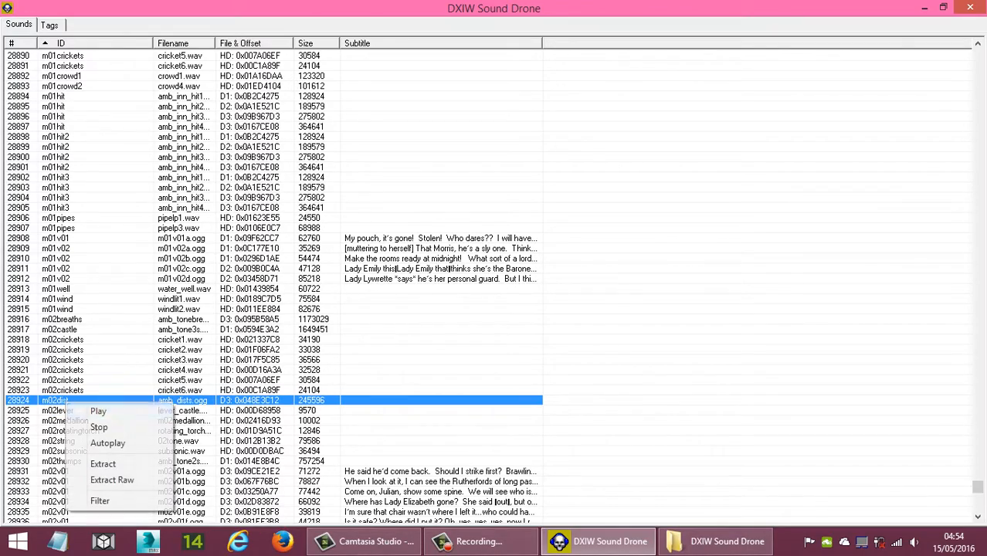
{"action": "left_click", "coordinate": [93, 428]}
Step: Browse down the sound list to the m09 entries, then close DXIW Sound Drone
{"action": "scroll", "coordinate": [93, 427], "scroll_direction": "down", "scroll_amount": 10}
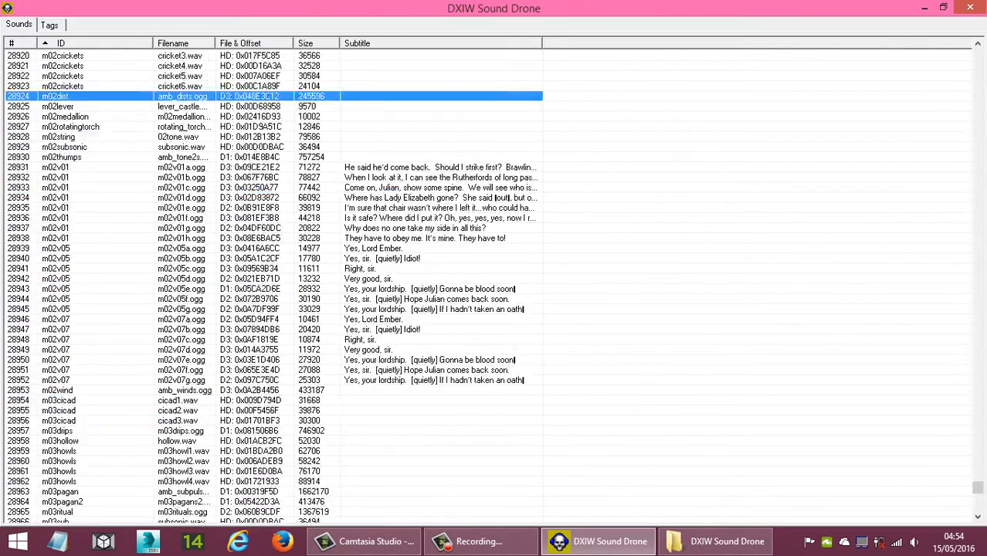
{"action": "scroll", "coordinate": [93, 427], "scroll_direction": "down", "scroll_amount": 17}
{"action": "scroll", "coordinate": [93, 427], "scroll_direction": "down", "scroll_amount": 19}
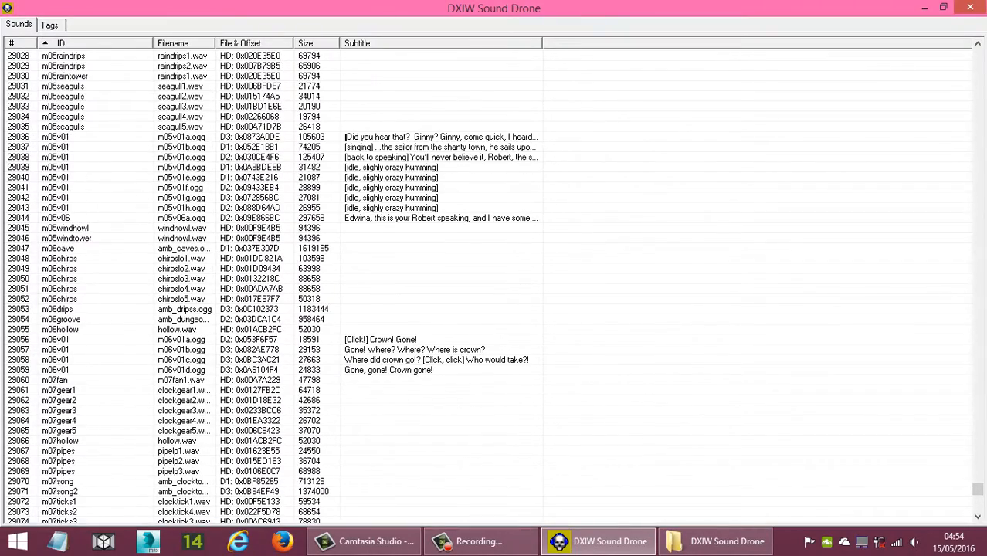
{"action": "scroll", "coordinate": [92, 427], "scroll_direction": "down", "scroll_amount": 20}
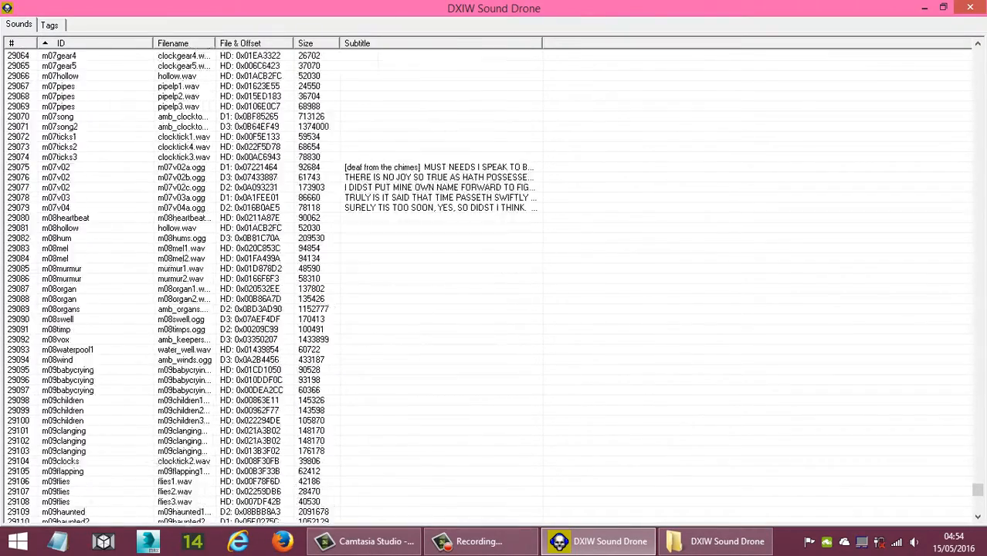
{"action": "scroll", "coordinate": [93, 427], "scroll_direction": "down", "scroll_amount": 8}
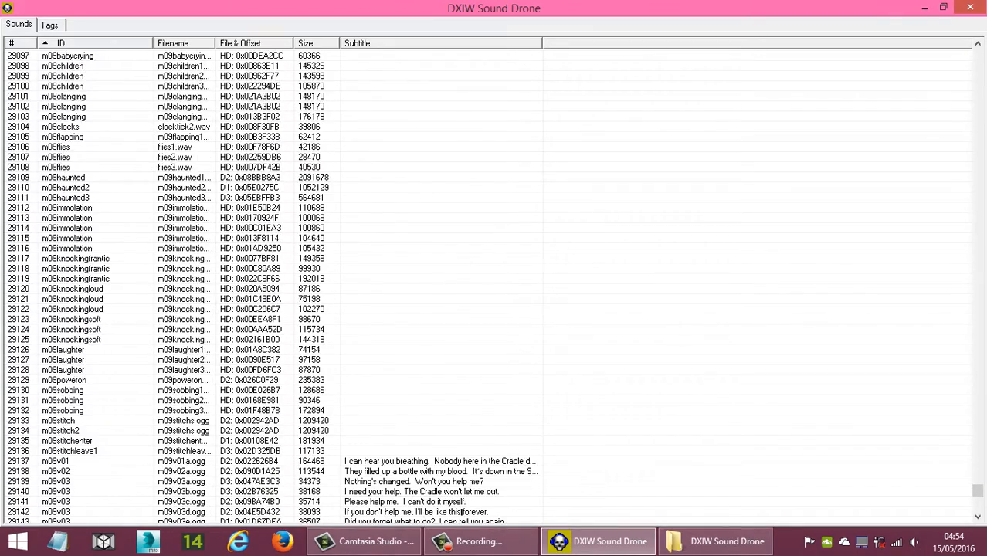
{"action": "left_click", "coordinate": [970, 7]}
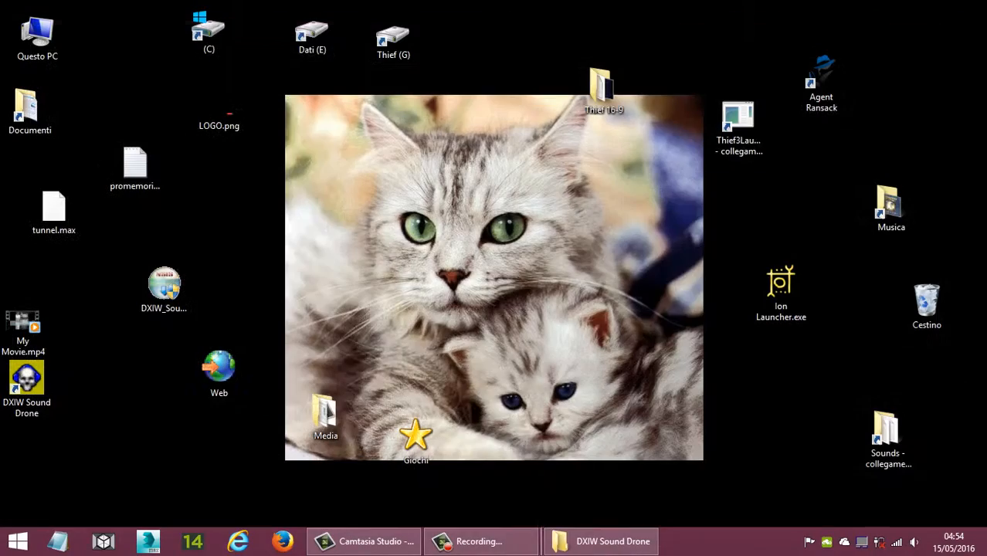
Step: Launch the T3Ed editor through the Thief 3 Launcher and close the textures browser window
{"action": "double_click", "coordinate": [737, 123]}
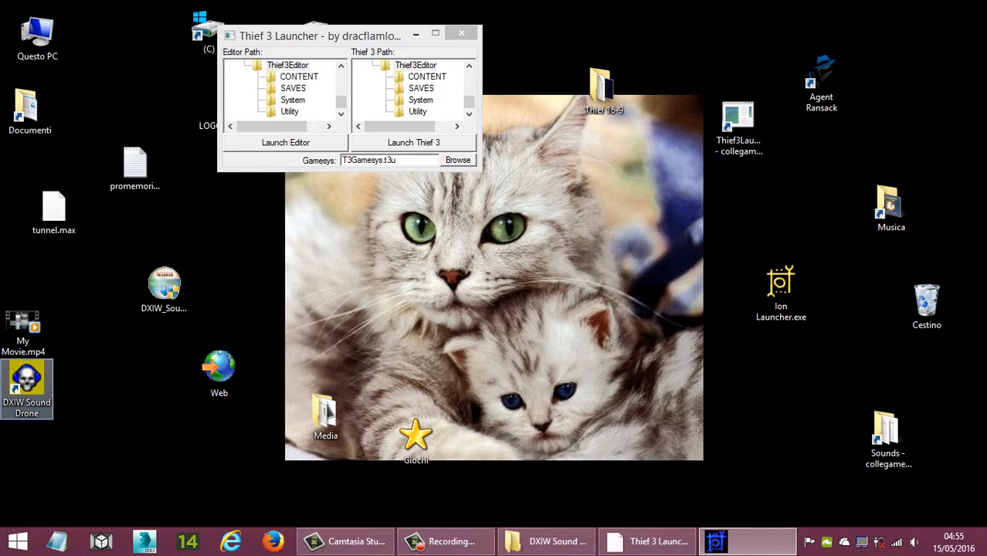
{"action": "left_click_drag", "start_coordinate": [27, 378], "coordinate": [41, 404]}
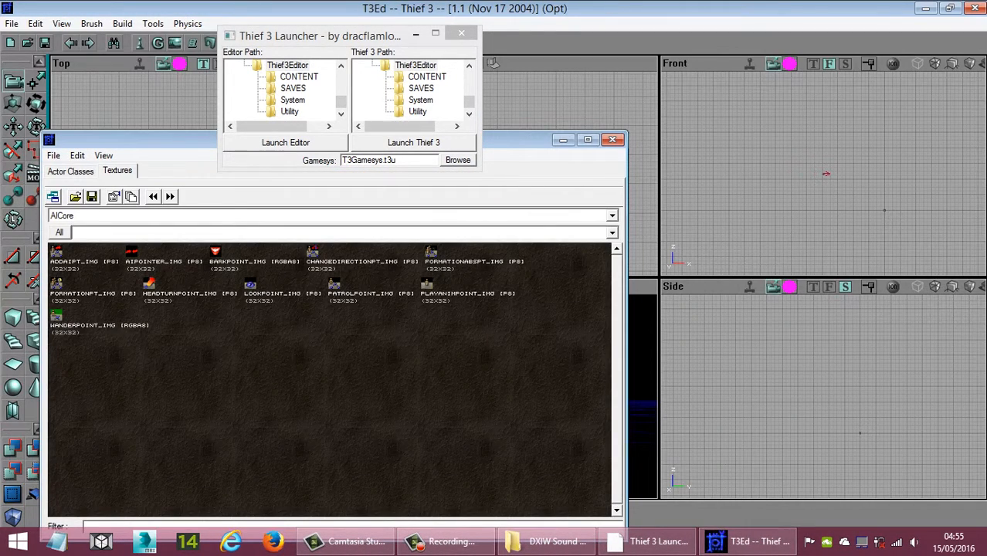
{"action": "left_click", "coordinate": [613, 140]}
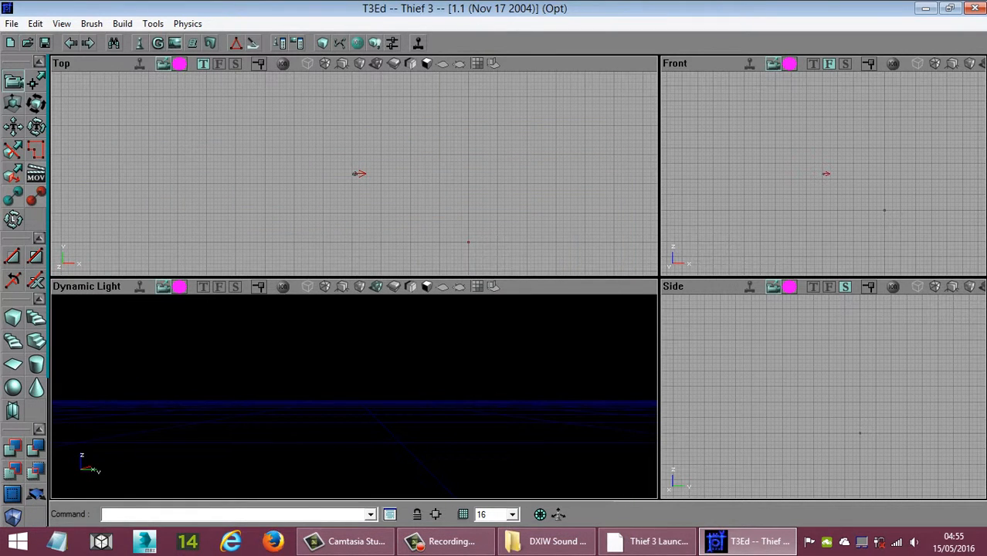
Step: Open the map SouthQuarter1_int1.unr from the Maps folder
{"action": "left_click", "coordinate": [28, 43]}
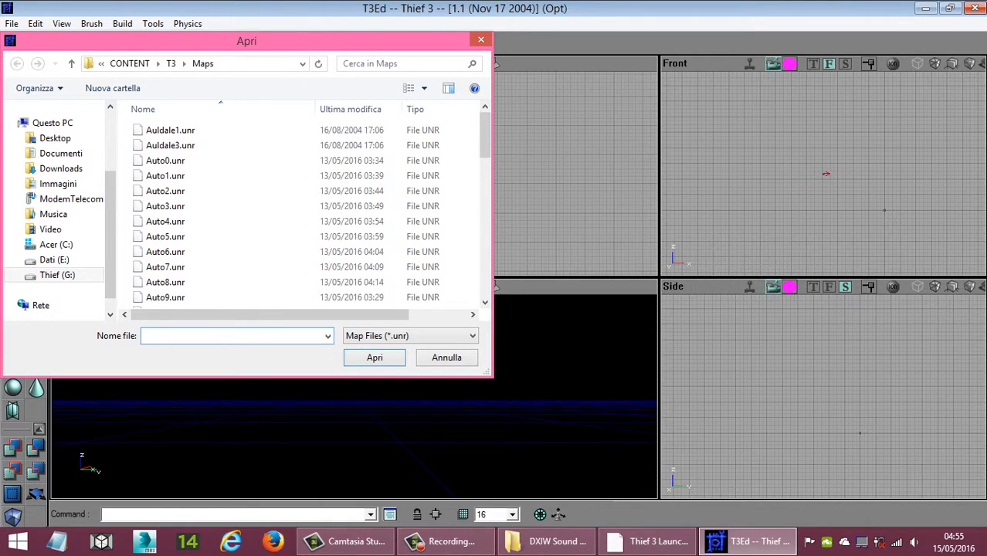
{"action": "left_click", "coordinate": [165, 177]}
{"action": "scroll", "coordinate": [166, 177], "scroll_direction": "down", "scroll_amount": 15}
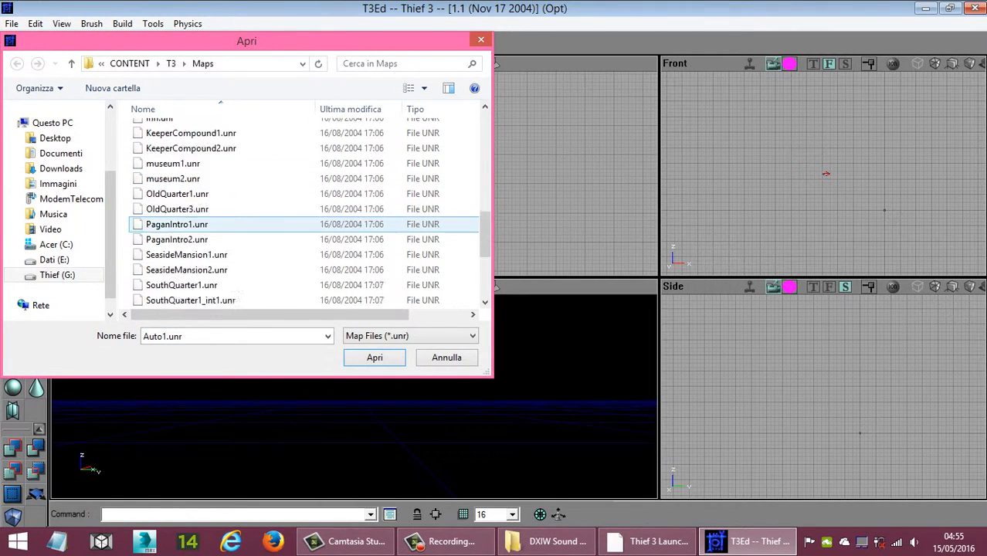
{"action": "scroll", "coordinate": [176, 230], "scroll_direction": "down", "scroll_amount": 2}
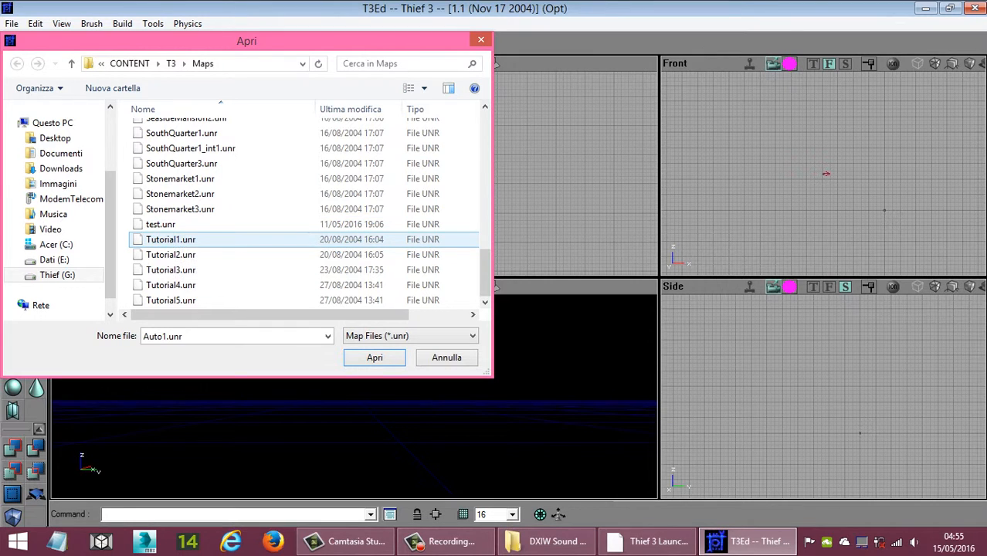
{"action": "scroll", "coordinate": [178, 234], "scroll_direction": "up", "scroll_amount": 2}
{"action": "scroll", "coordinate": [178, 235], "scroll_direction": "up", "scroll_amount": 10}
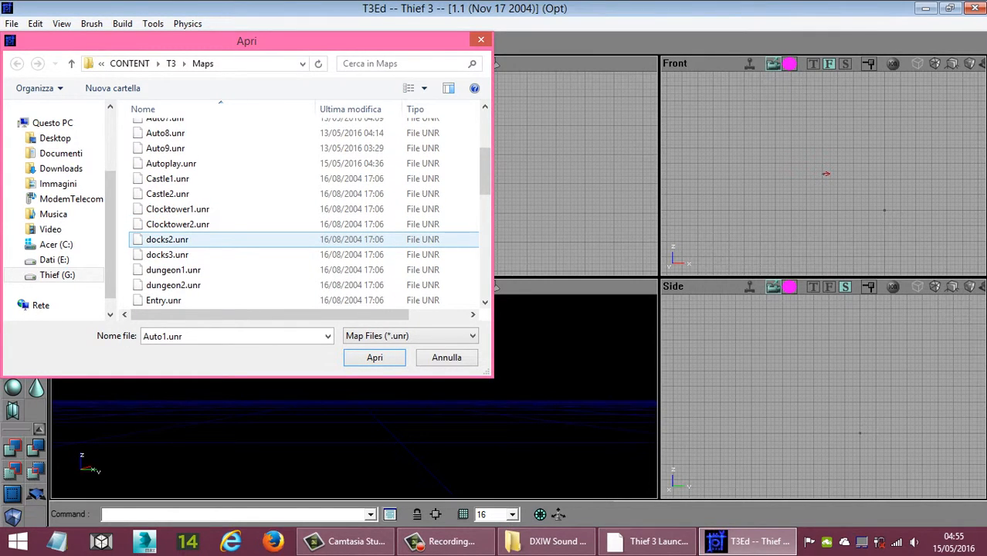
{"action": "scroll", "coordinate": [178, 239], "scroll_direction": "down", "scroll_amount": 4}
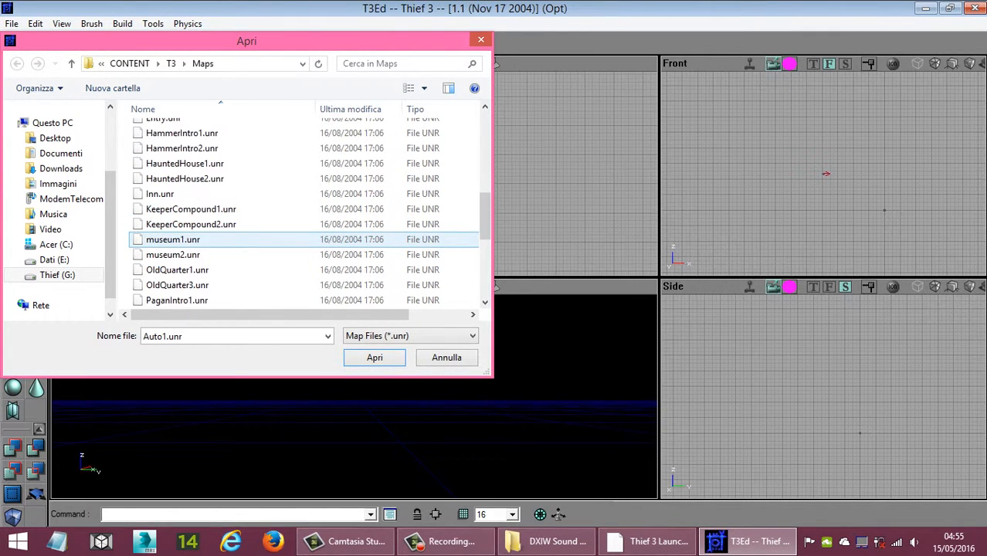
{"action": "scroll", "coordinate": [177, 240], "scroll_direction": "down", "scroll_amount": 3}
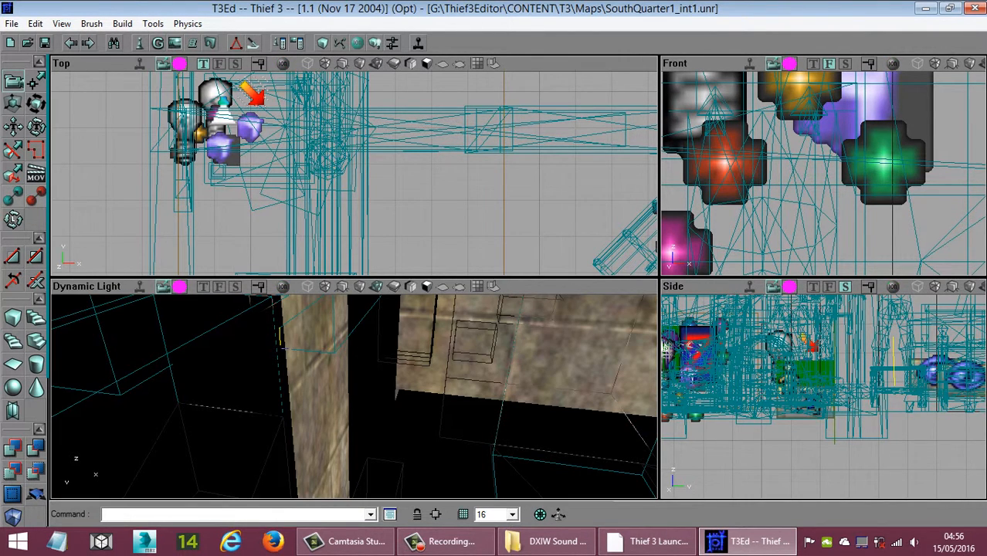
Step: Find a ZoneProperties marker in the 3D view, inspect its ZoneProperty reverb setting and close its properties
{"action": "right_click_drag", "start_coordinate": [353, 396], "coordinate": [494, 352]}
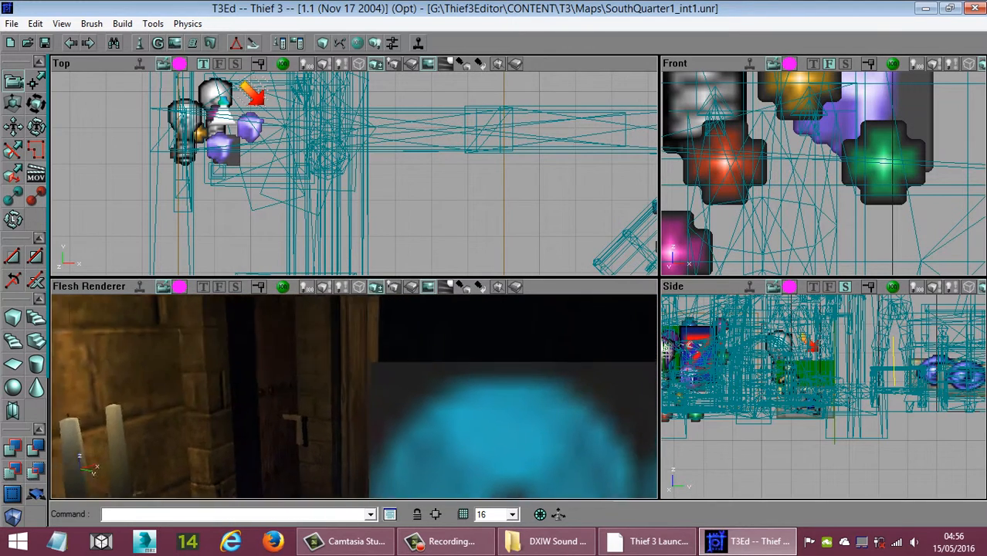
{"action": "left_click_drag", "start_coordinate": [353, 396], "coordinate": [274, 340]}
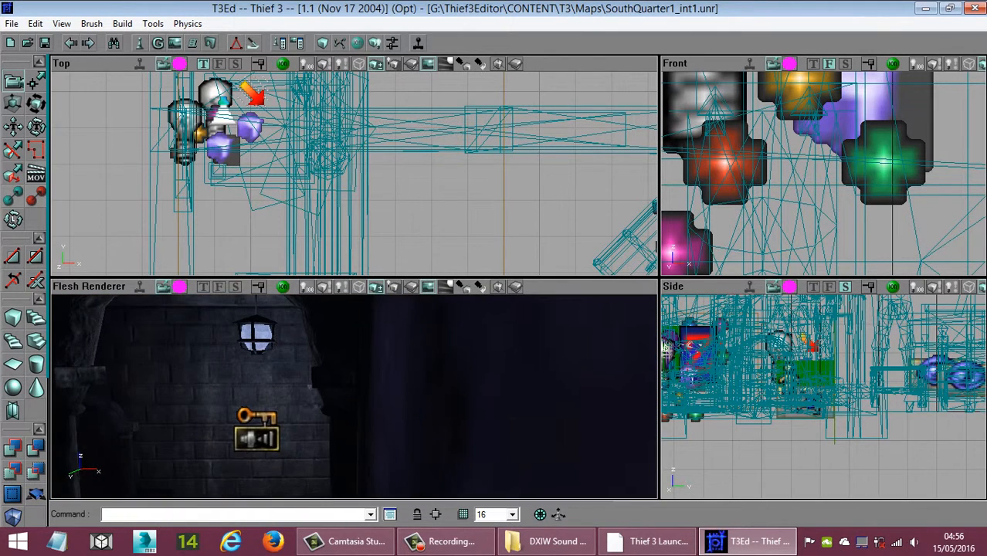
{"action": "right_click_drag", "start_coordinate": [354, 396], "coordinate": [293, 432]}
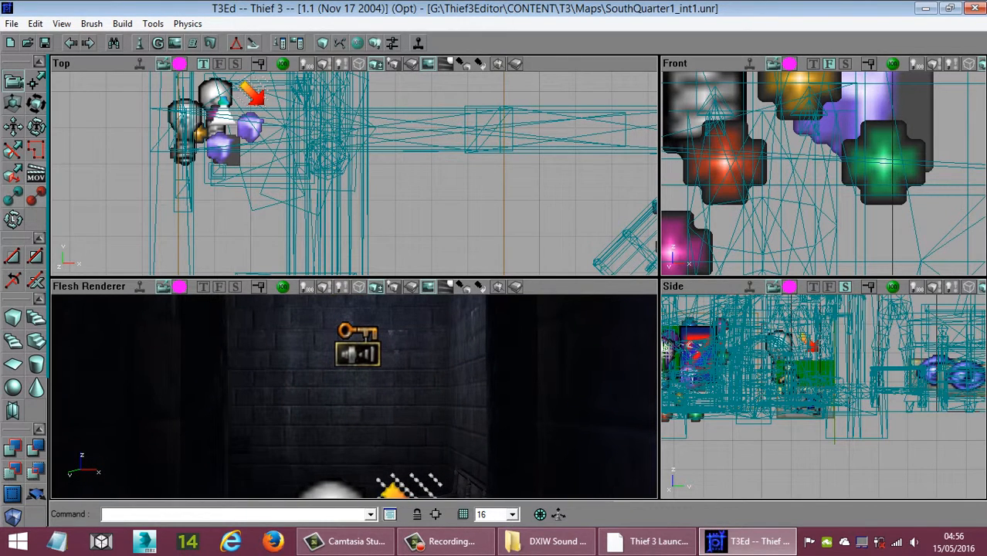
{"action": "right_click_drag", "start_coordinate": [353, 396], "coordinate": [344, 330]}
{"action": "right_click_drag", "start_coordinate": [354, 174], "coordinate": [354, 251]}
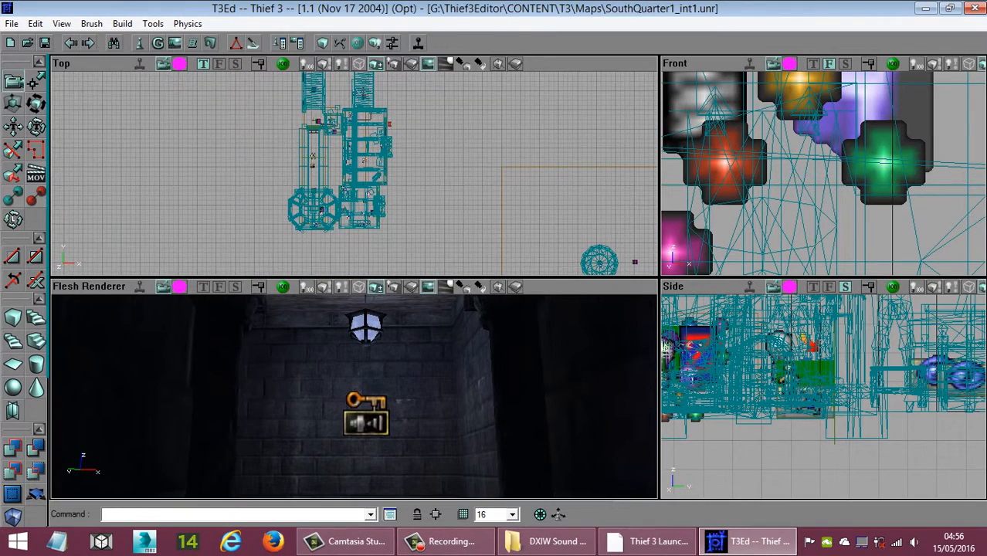
{"action": "right_click_drag", "start_coordinate": [354, 173], "coordinate": [334, 235]}
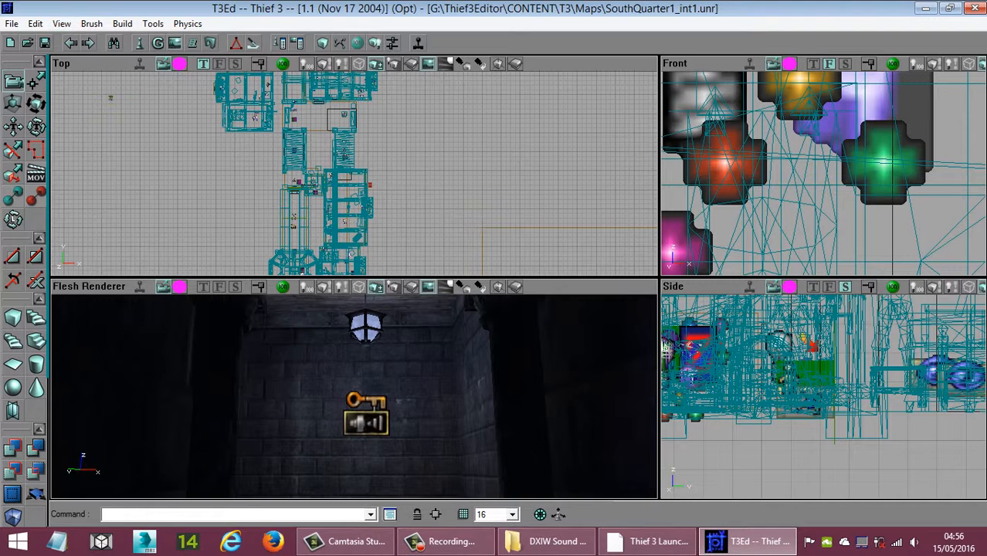
{"action": "left_click_drag", "start_coordinate": [353, 396], "coordinate": [353, 420]}
{"action": "right_click", "coordinate": [194, 101]}
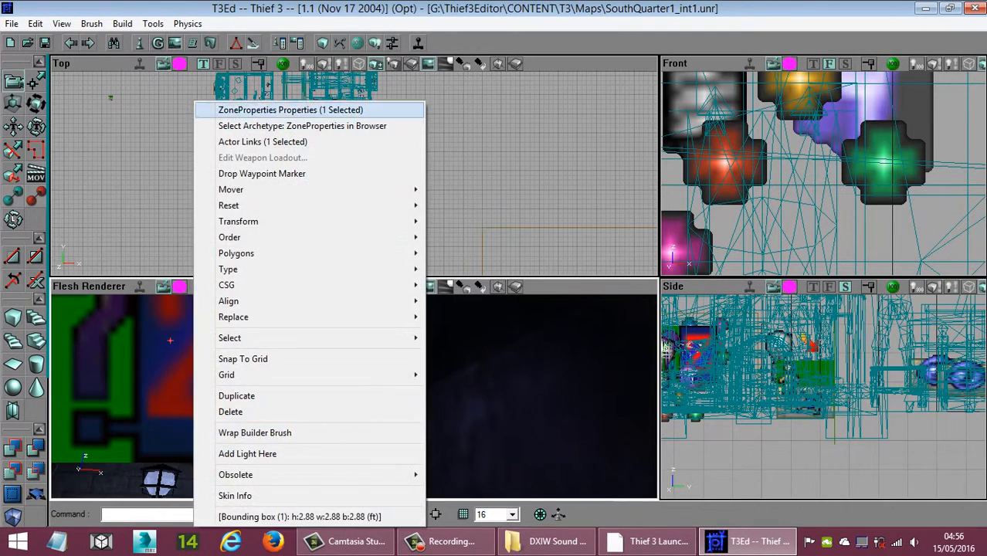
{"action": "left_click", "coordinate": [247, 109]}
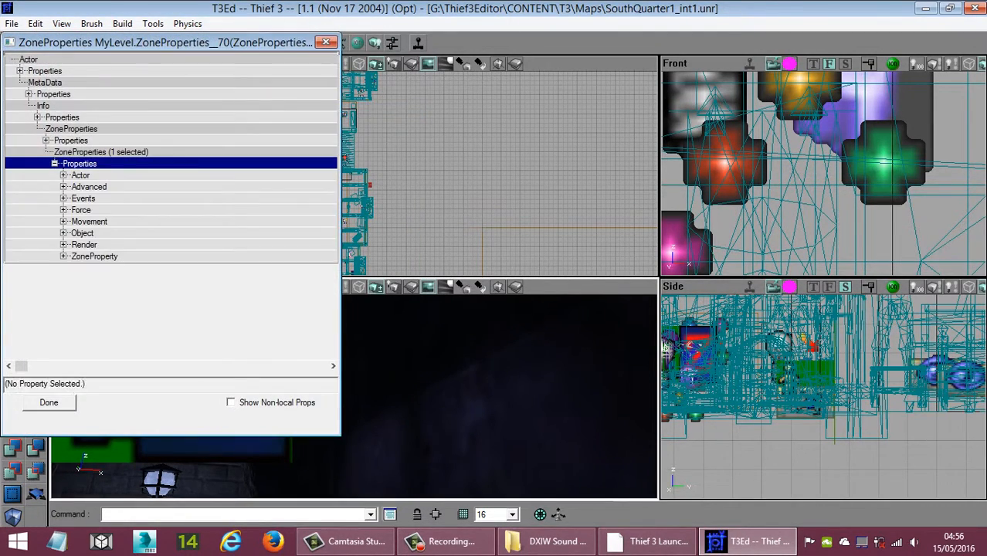
{"action": "left_click", "coordinate": [63, 256]}
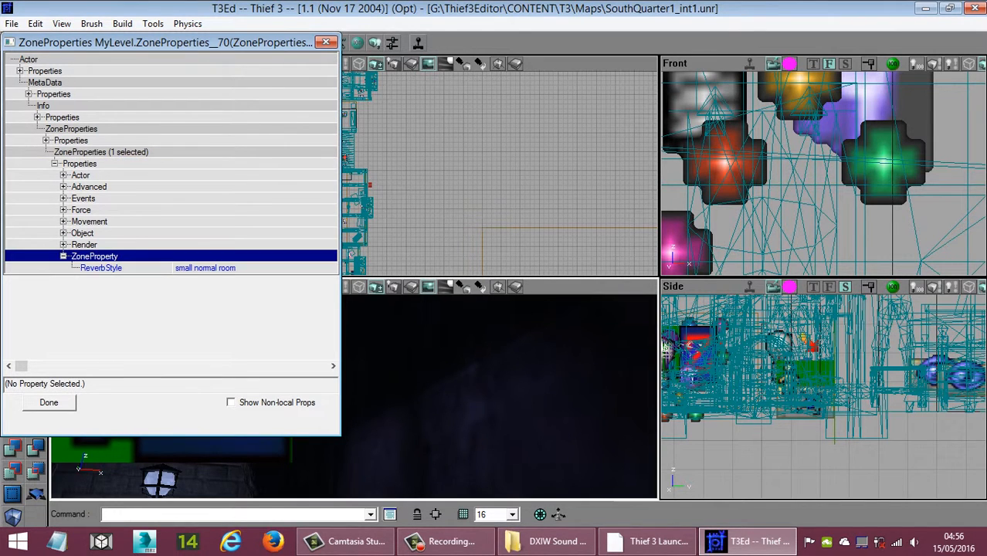
{"action": "left_click", "coordinate": [325, 42]}
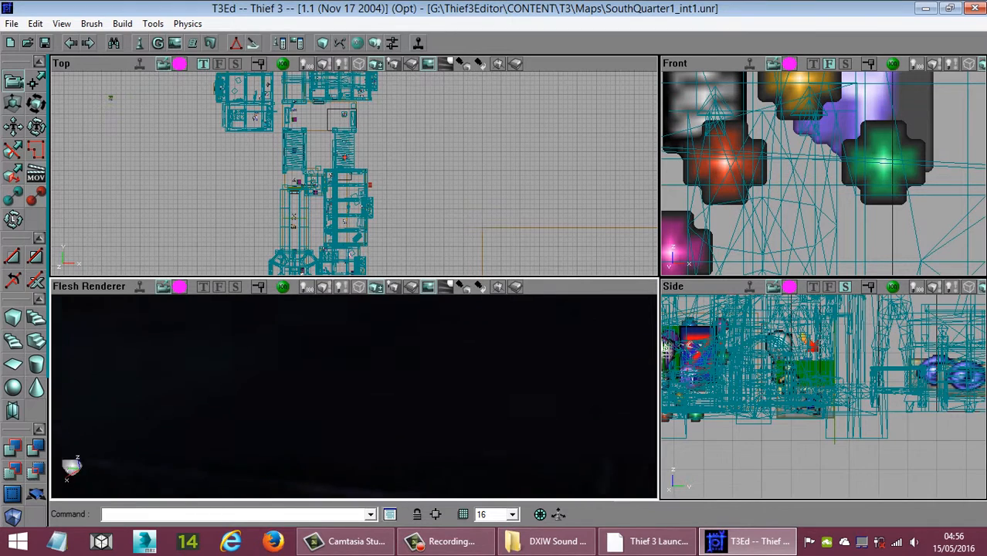
Step: Find another ZoneProperties marker inside the room and expand the SoundStreaming group in its properties
{"action": "left_click_drag", "start_coordinate": [354, 417], "coordinate": [341, 309]}
{"action": "right_click_drag", "start_coordinate": [341, 309], "coordinate": [341, 298]}
{"action": "left_click", "coordinate": [291, 371]}
{"action": "right_click", "coordinate": [290, 372]}
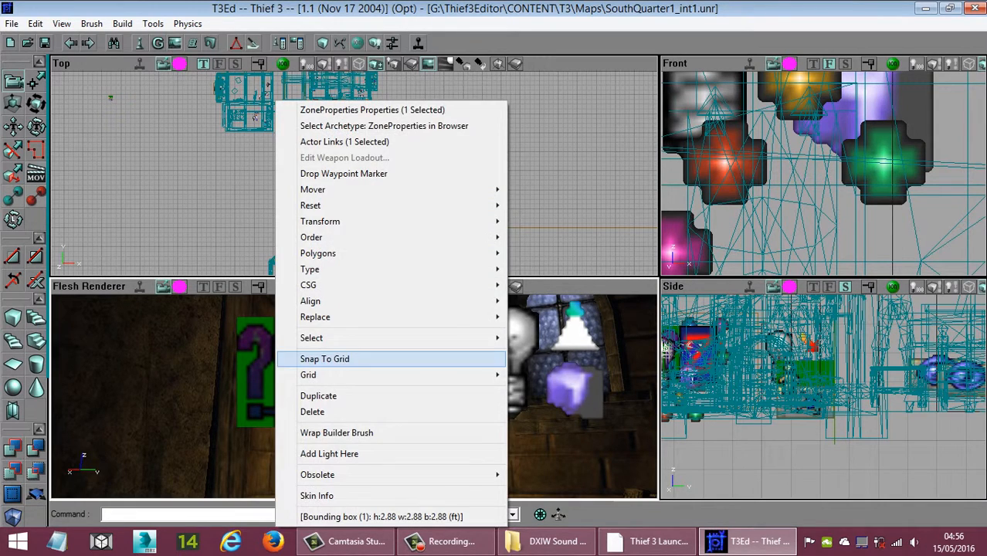
{"action": "left_click", "coordinate": [371, 109]}
{"action": "left_click", "coordinate": [55, 163]}
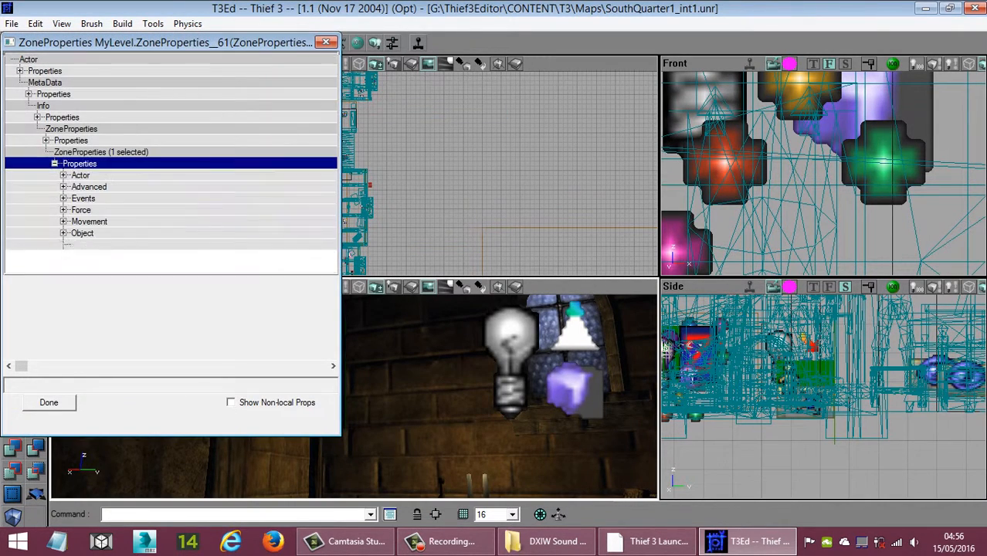
{"action": "left_click", "coordinate": [64, 256]}
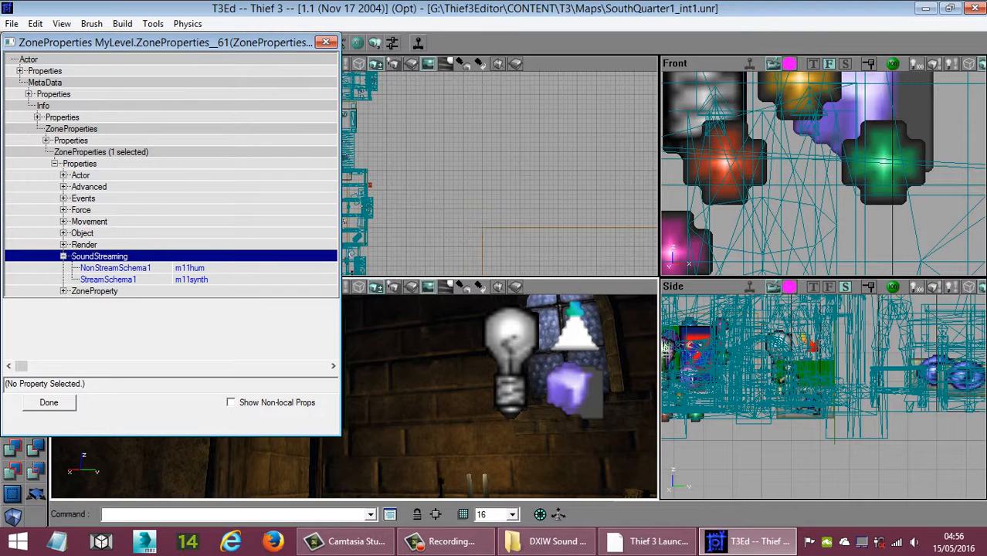
Step: Examine the zone's NonStreamSchema1 and StreamSchema1 sound entries
{"action": "left_click", "coordinate": [116, 268]}
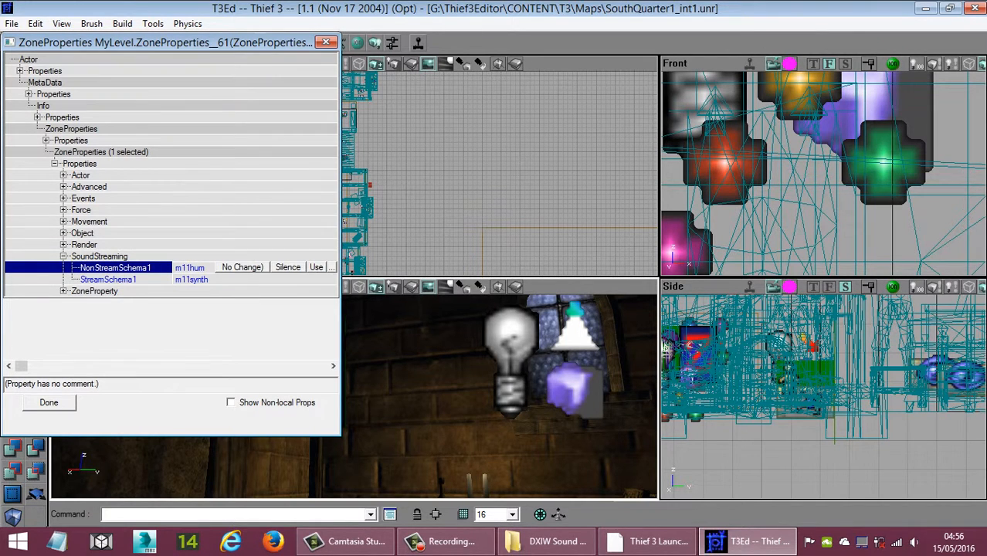
{"action": "left_click", "coordinate": [94, 291]}
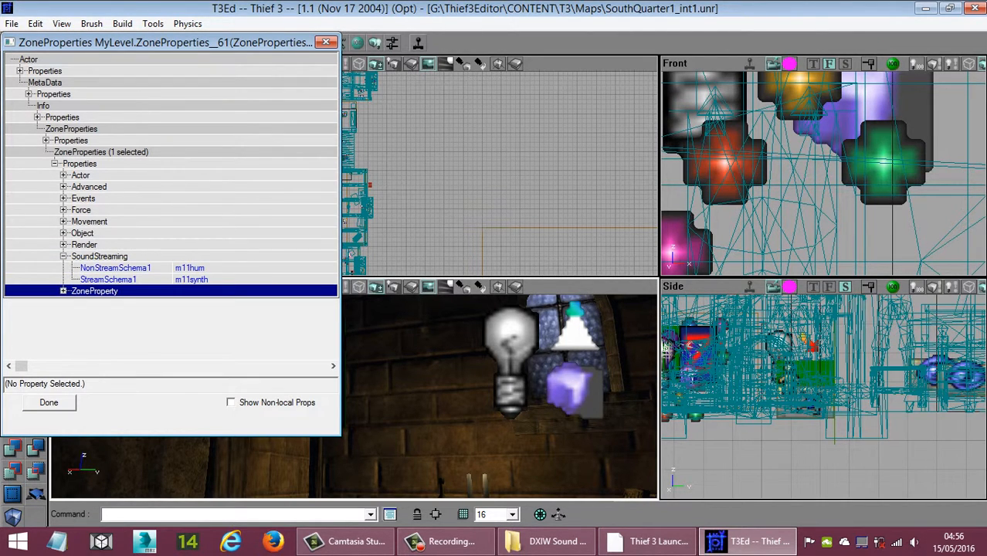
{"action": "left_click", "coordinate": [108, 279]}
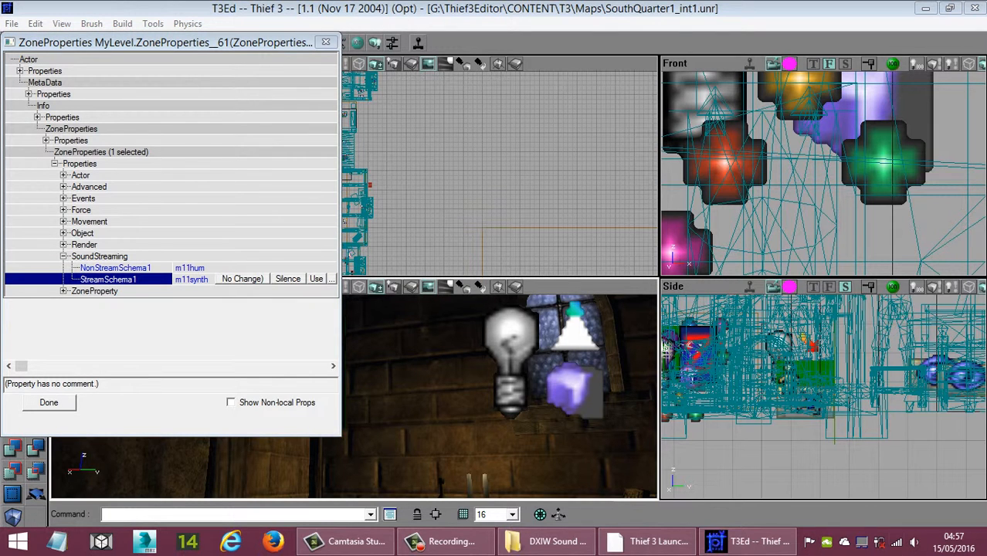
Step: Launch DXIW Sound Drone from the desktop, load SchemaMetafile_DVD1.csc and maximize its window
{"action": "left_click", "coordinate": [983, 541]}
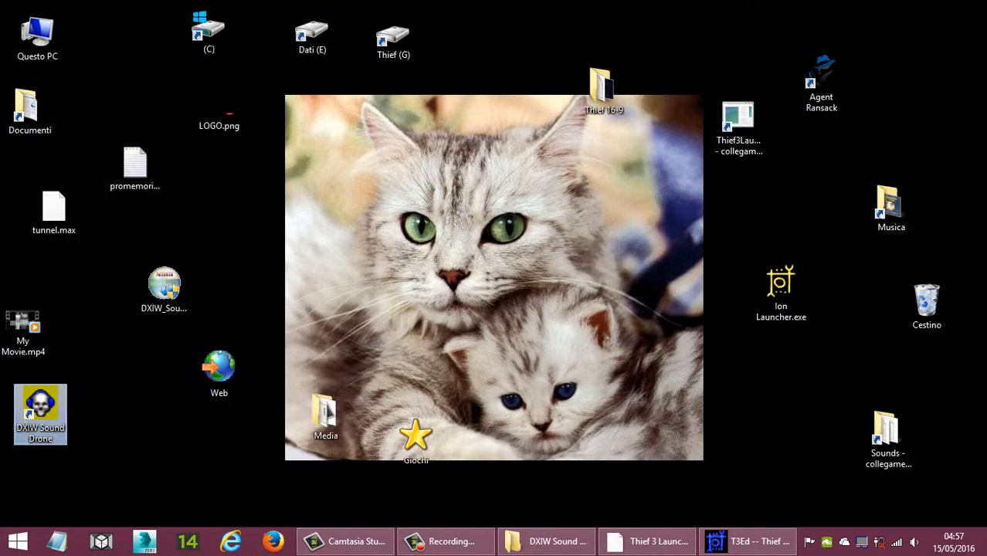
{"action": "double_click", "coordinate": [40, 413]}
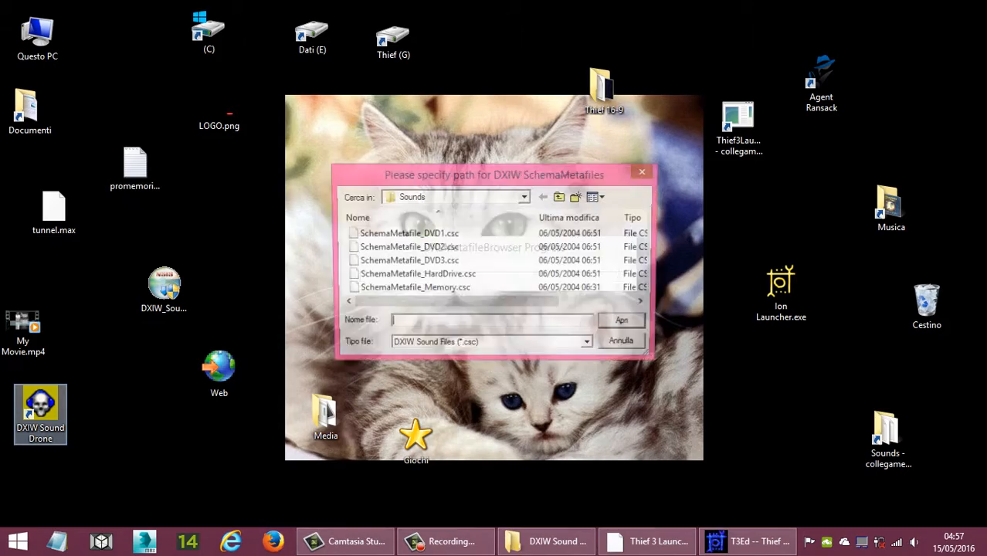
{"action": "left_click", "coordinate": [407, 234]}
{"action": "key", "text": "Return"}
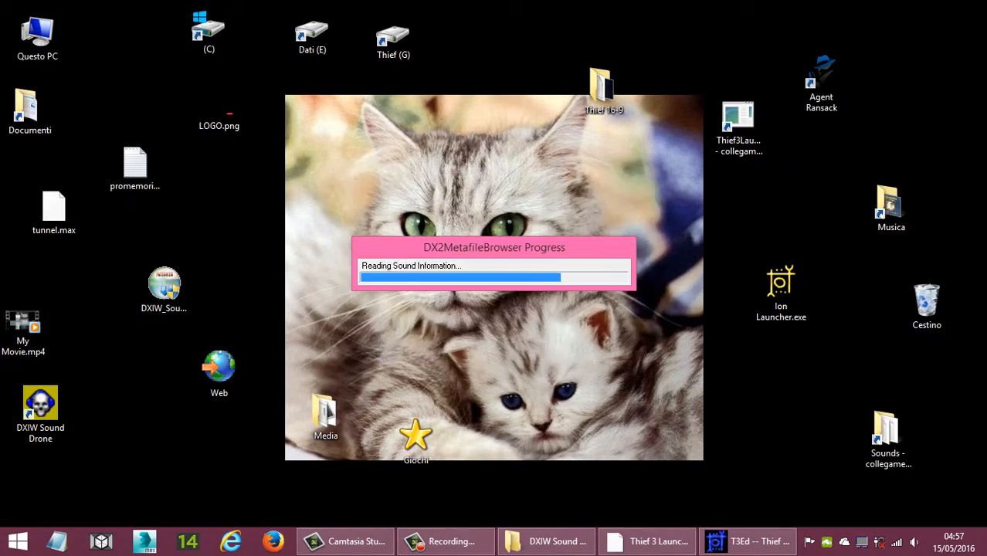
{"action": "left_click", "coordinate": [691, 73]}
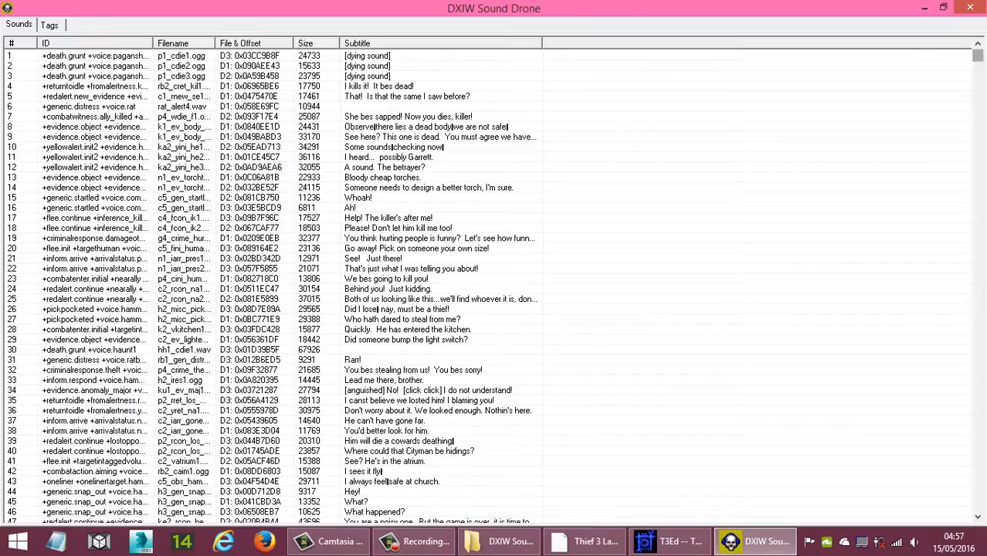
Step: Sort the sound list by ID and go to the m11 entries
{"action": "left_click", "coordinate": [93, 44]}
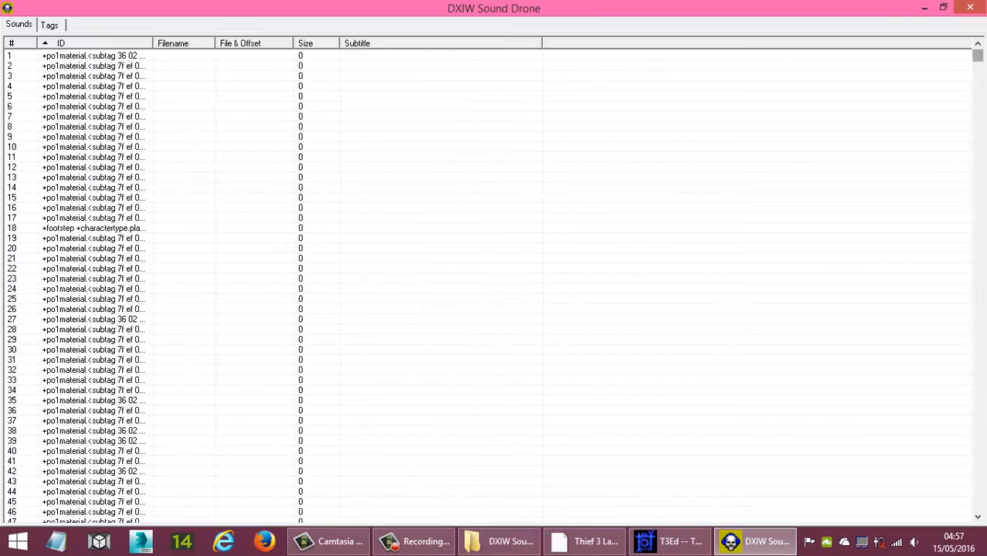
{"action": "left_click_drag", "start_coordinate": [978, 56], "coordinate": [977, 492]}
{"action": "scroll", "coordinate": [488, 287], "scroll_direction": "down", "scroll_amount": 2}
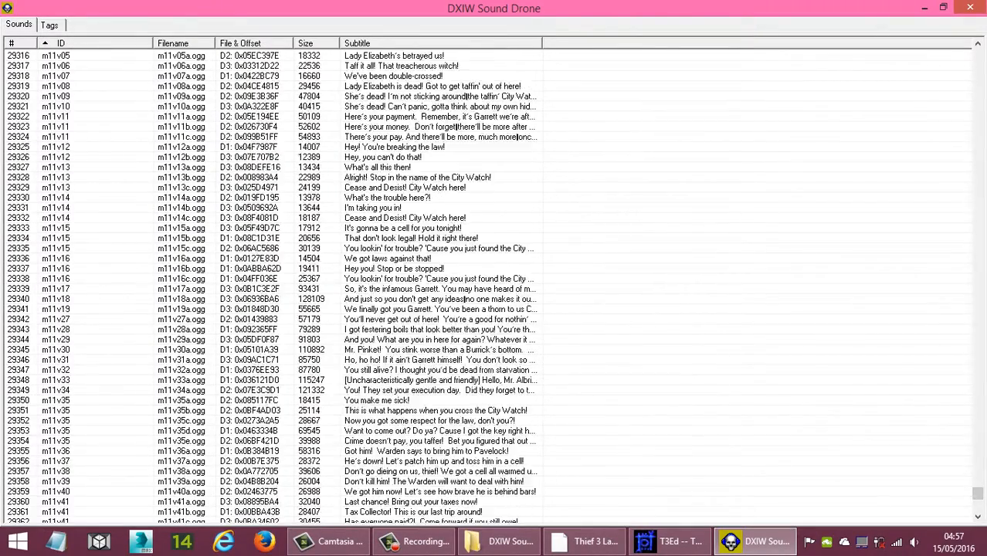
{"action": "scroll", "coordinate": [488, 288], "scroll_direction": "up", "scroll_amount": 11}
{"action": "scroll", "coordinate": [488, 287], "scroll_direction": "up", "scroll_amount": 1}
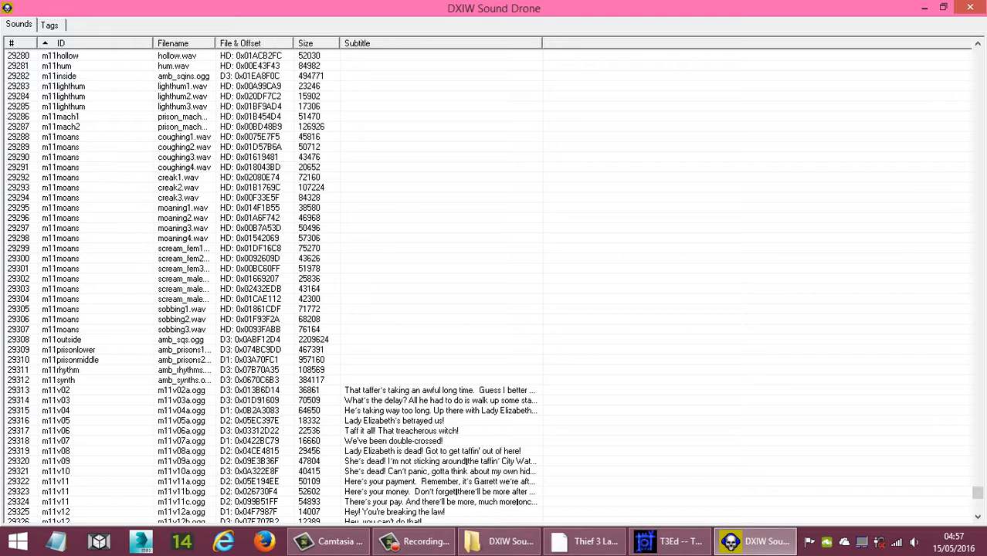
Step: Play the m11synth sound from the list and stop its playback
{"action": "left_click", "coordinate": [60, 380]}
{"action": "right_click", "coordinate": [70, 380]}
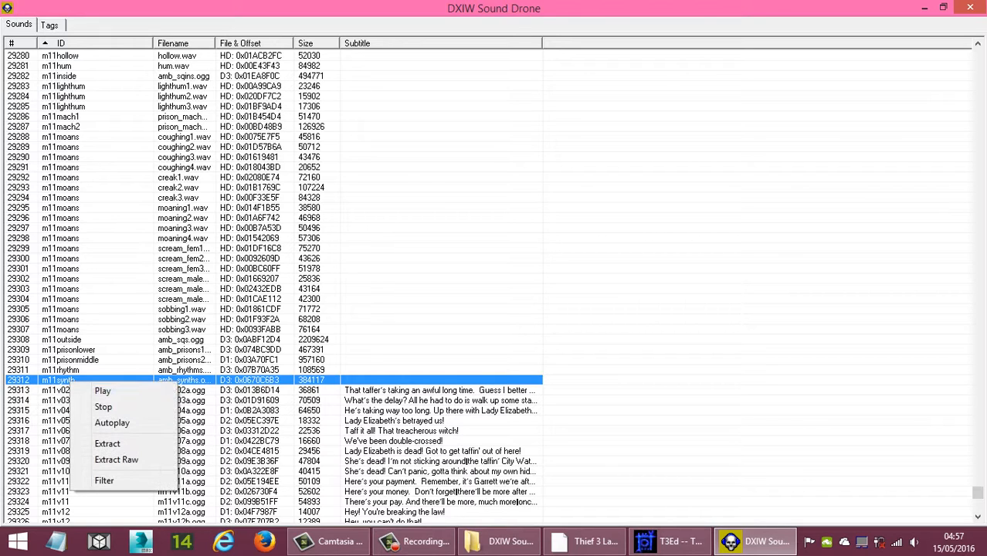
{"action": "left_click", "coordinate": [89, 387]}
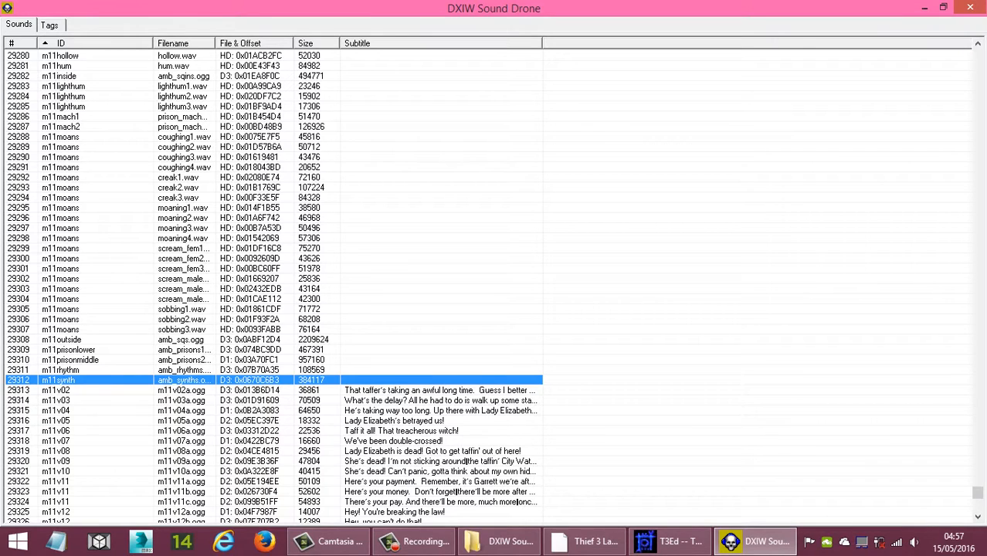
{"action": "right_click", "coordinate": [66, 380]}
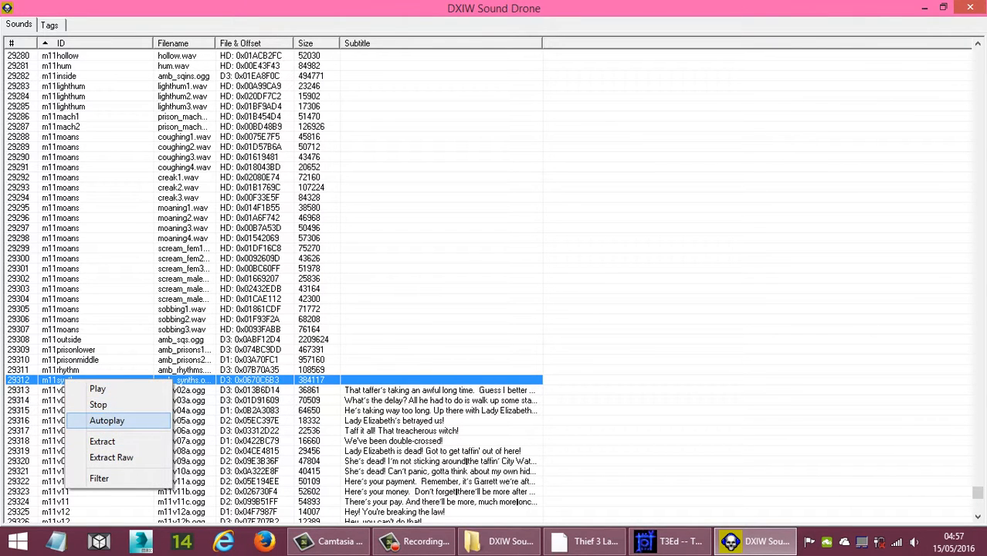
{"action": "left_click", "coordinate": [98, 404]}
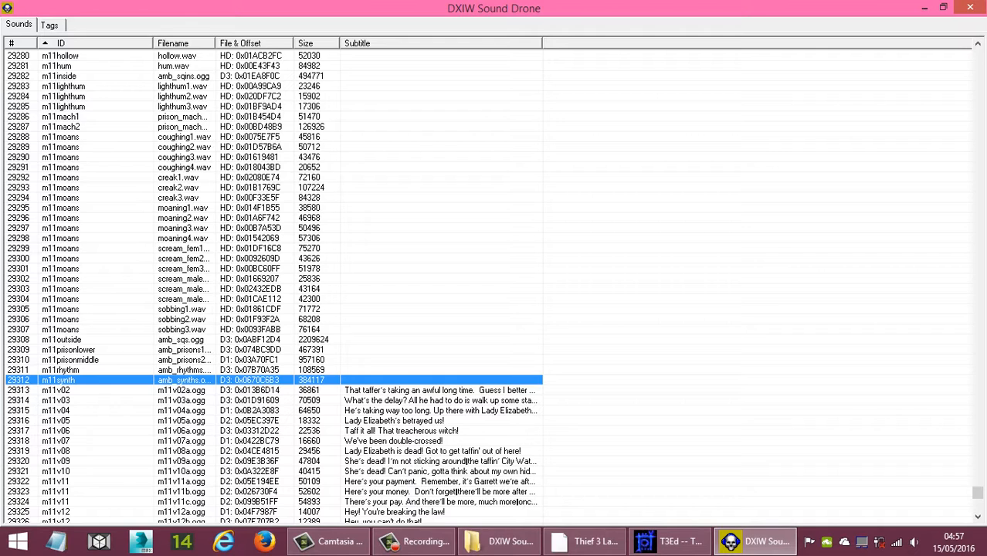
Step: Switch to T3Ed, move the zone properties window aside and find the Show Schema Browser option
{"action": "left_click", "coordinate": [670, 541]}
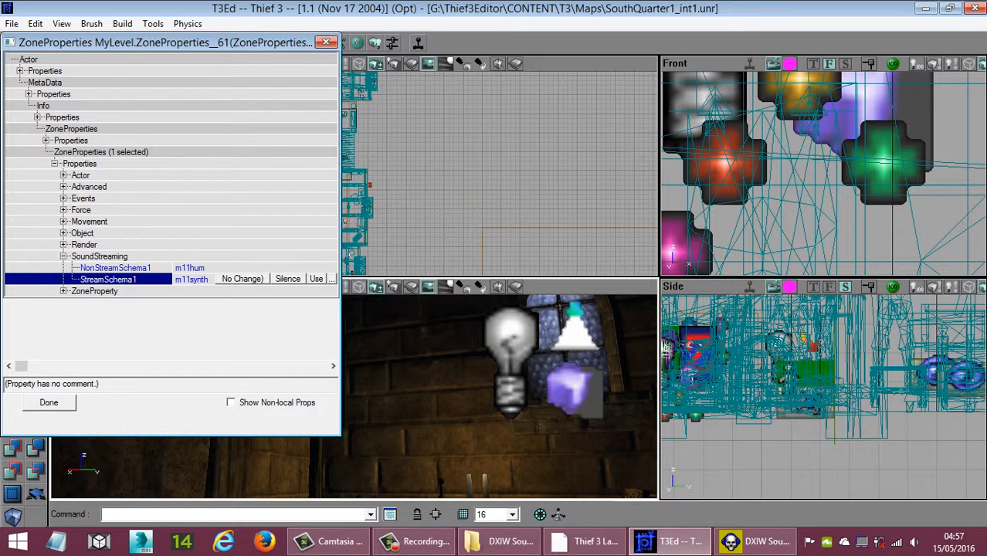
{"action": "left_click_drag", "start_coordinate": [166, 42], "coordinate": [458, 92]}
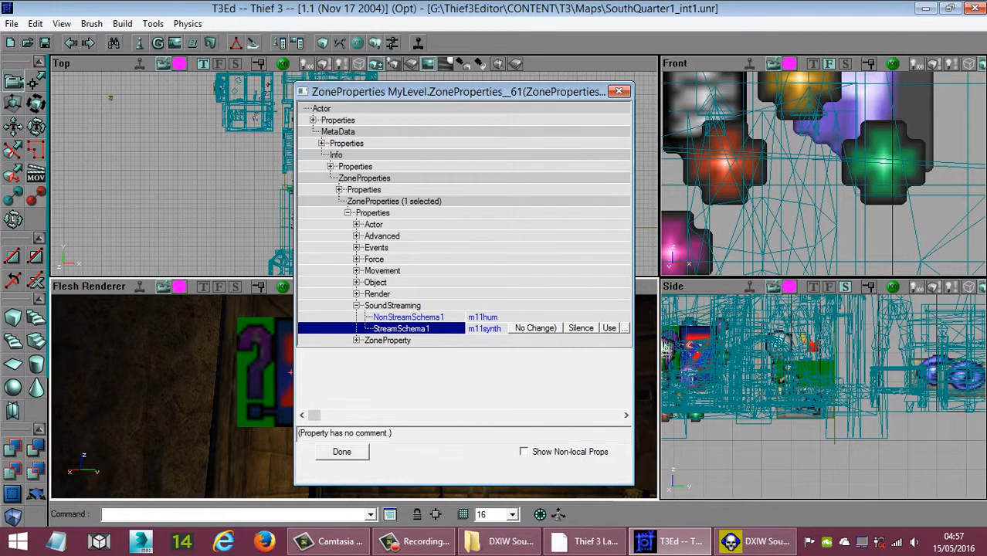
{"action": "left_click", "coordinate": [61, 23]}
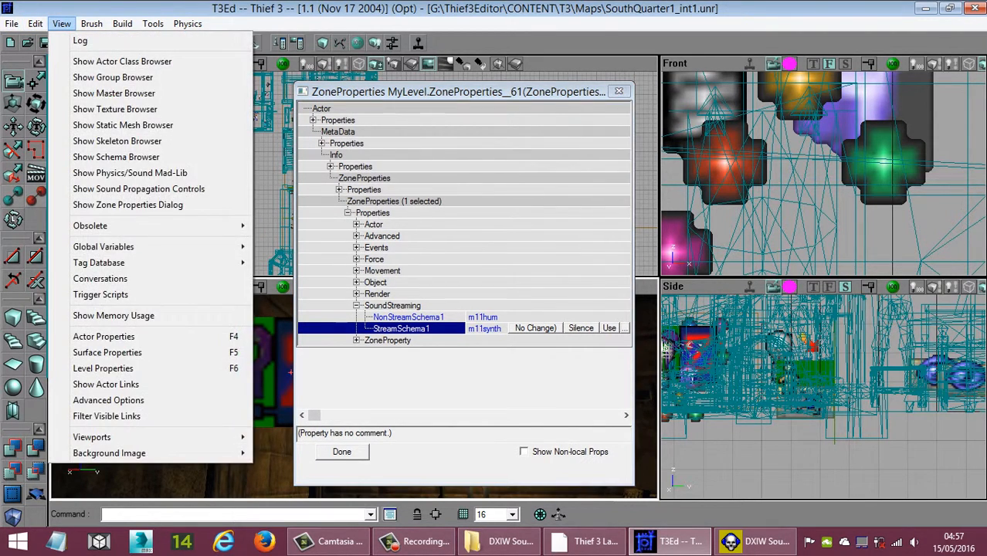
{"action": "key", "text": "Escape"}
{"action": "left_click", "coordinate": [61, 24]}
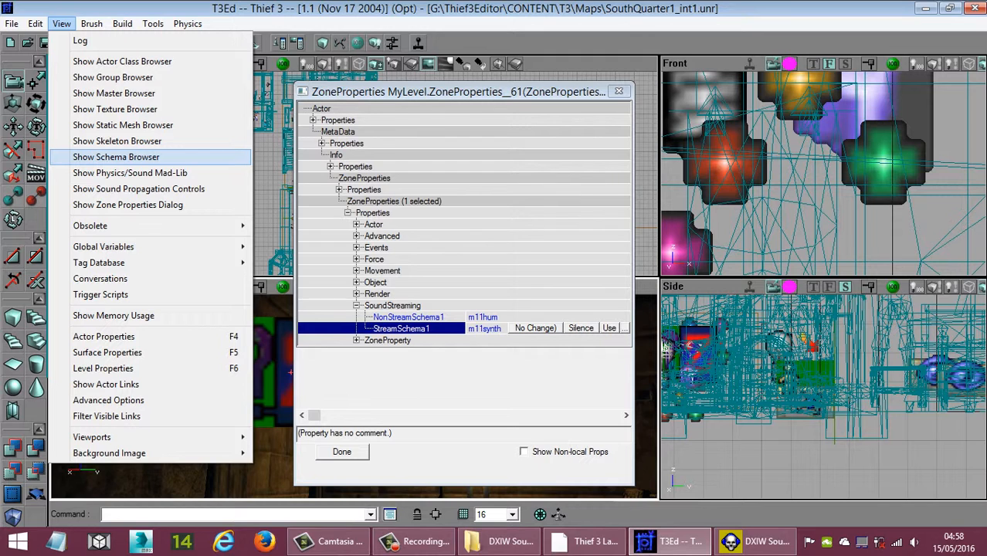
Step: Close T3Ed without saving the SouthQuarter1_int1 map and minimize the Sound Drone window
{"action": "left_click", "coordinate": [975, 8]}
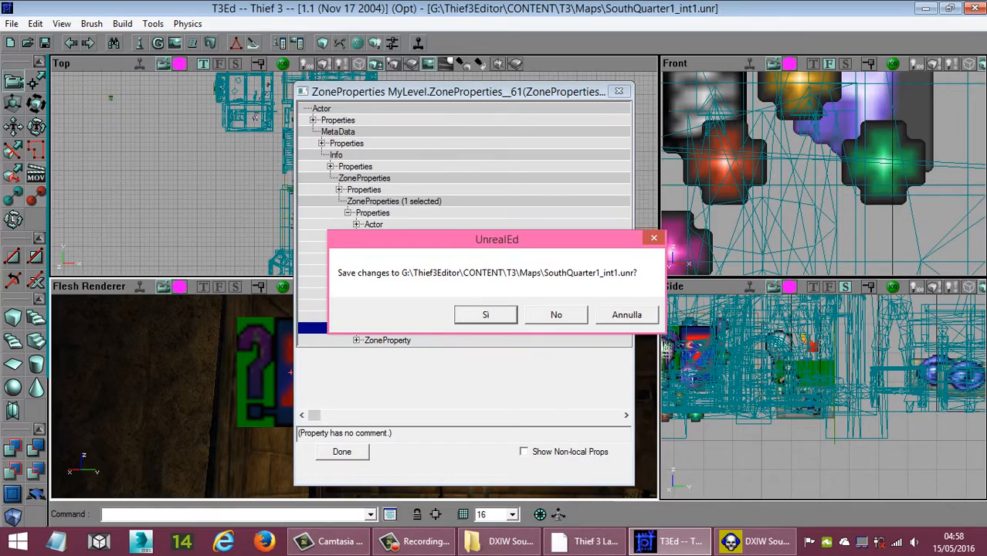
{"action": "left_click", "coordinate": [556, 315]}
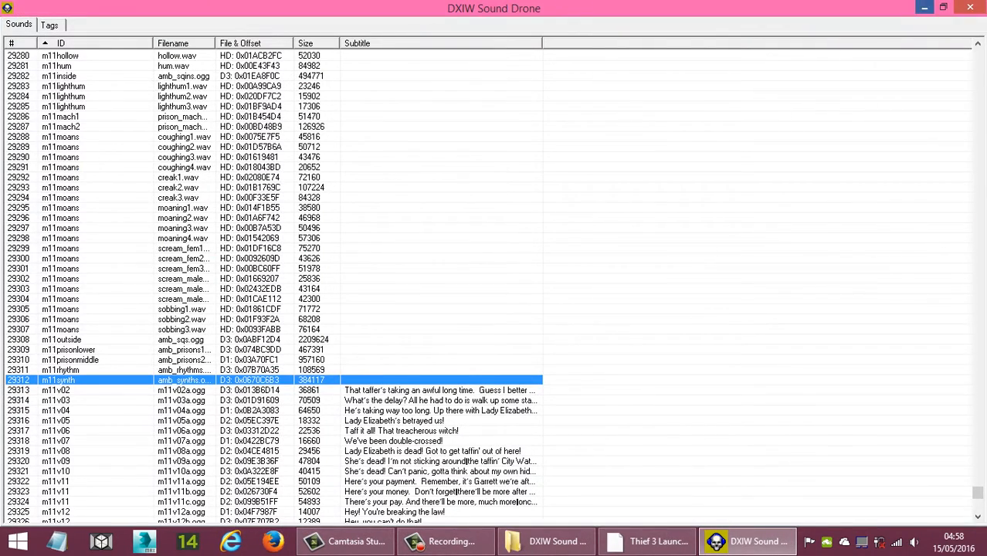
{"action": "left_click", "coordinate": [925, 8]}
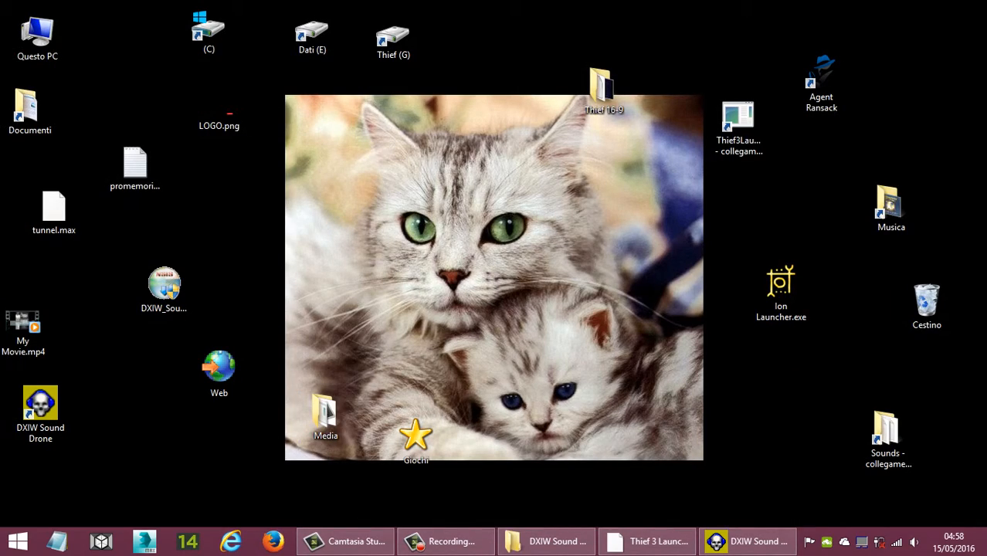
Step: Open the Sounds folder under Thief3Editor\CONTENT\T3 on the Thief (G:) drive
{"action": "double_click", "coordinate": [392, 35]}
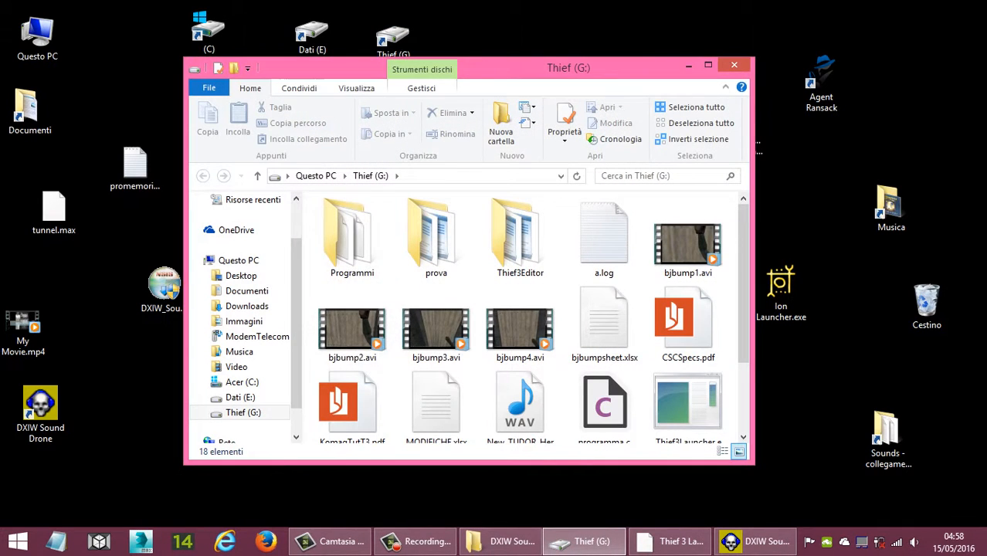
{"action": "double_click", "coordinate": [520, 245]}
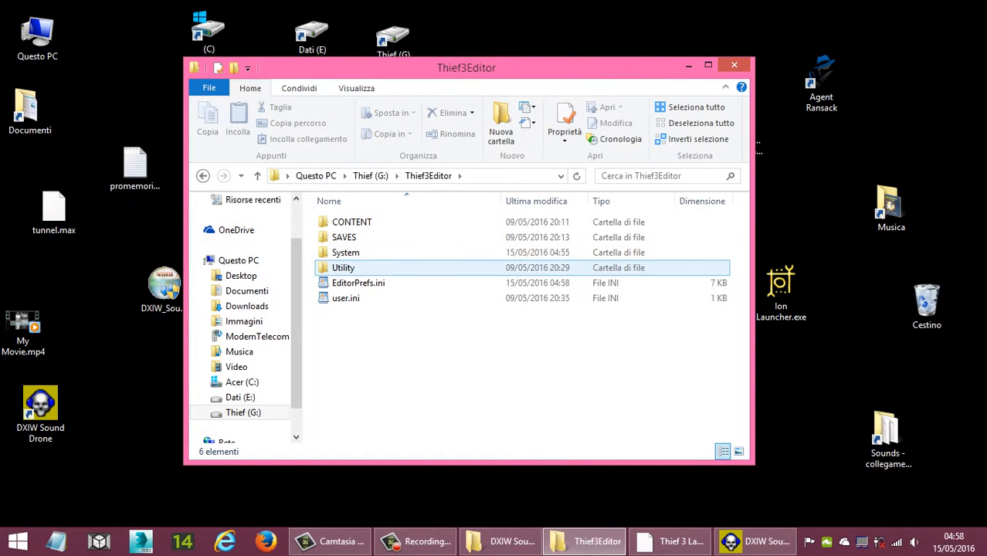
{"action": "double_click", "coordinate": [351, 221]}
{"action": "double_click", "coordinate": [340, 221]}
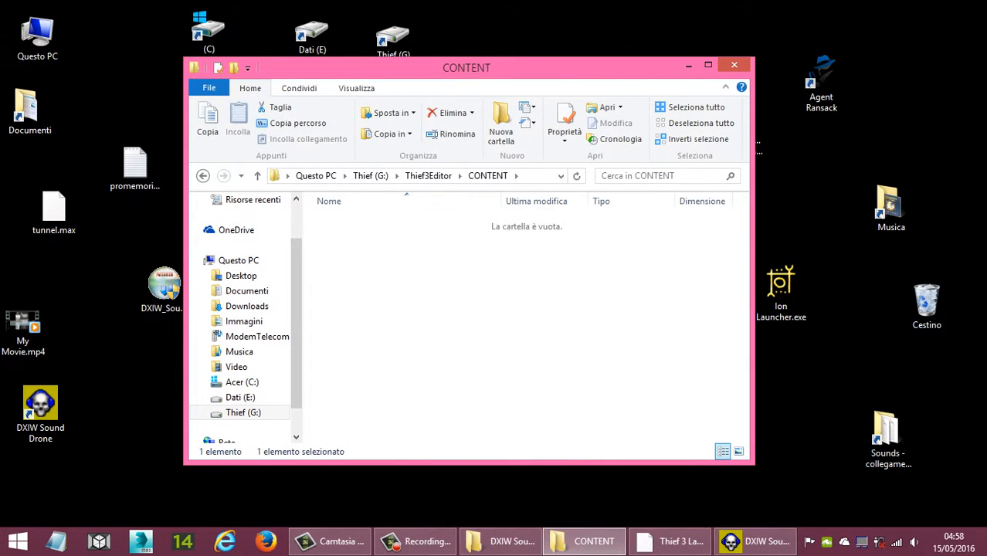
{"action": "scroll", "coordinate": [363, 363], "scroll_direction": "down", "scroll_amount": 1}
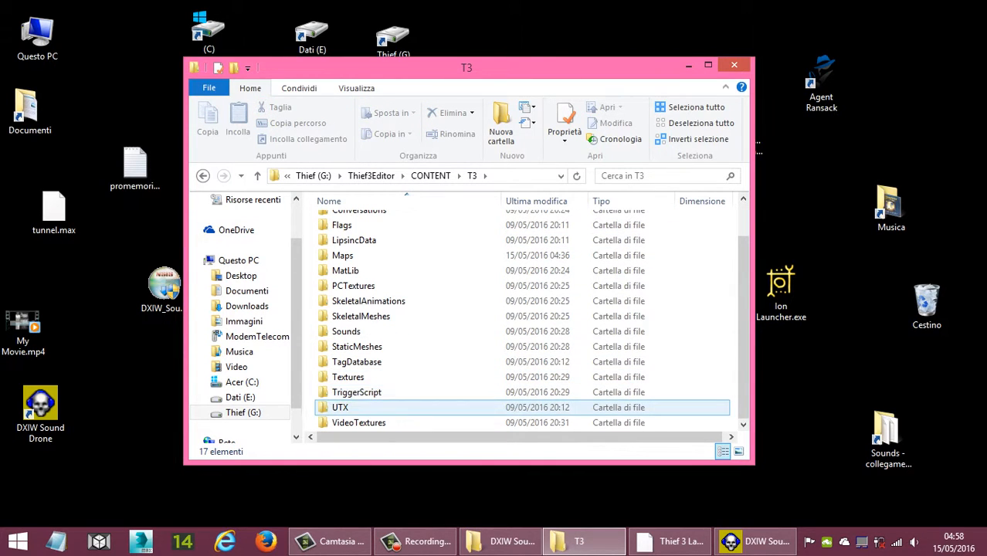
{"action": "double_click", "coordinate": [345, 331]}
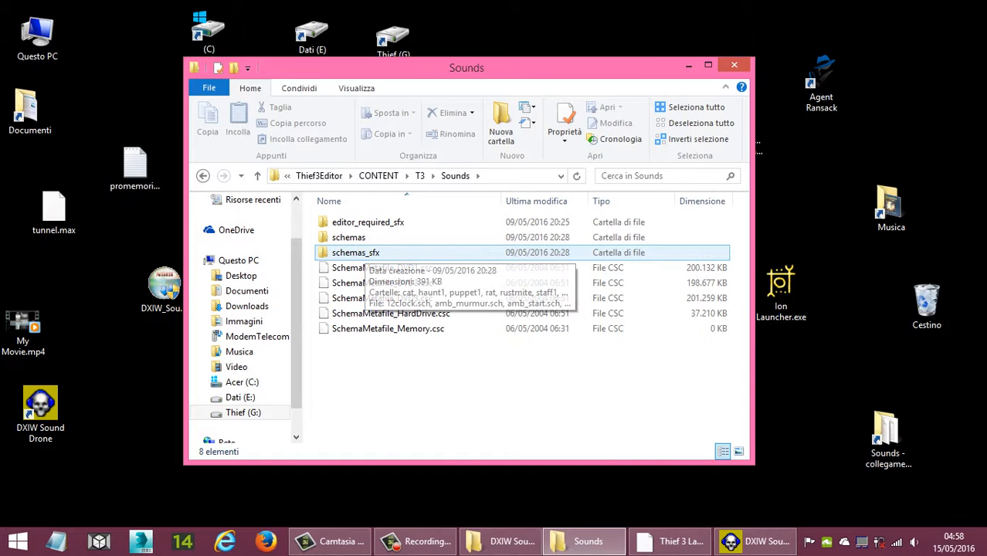
Step: Open the schemas_sfx folder and look through its subfolders and .sch files
{"action": "double_click", "coordinate": [355, 253]}
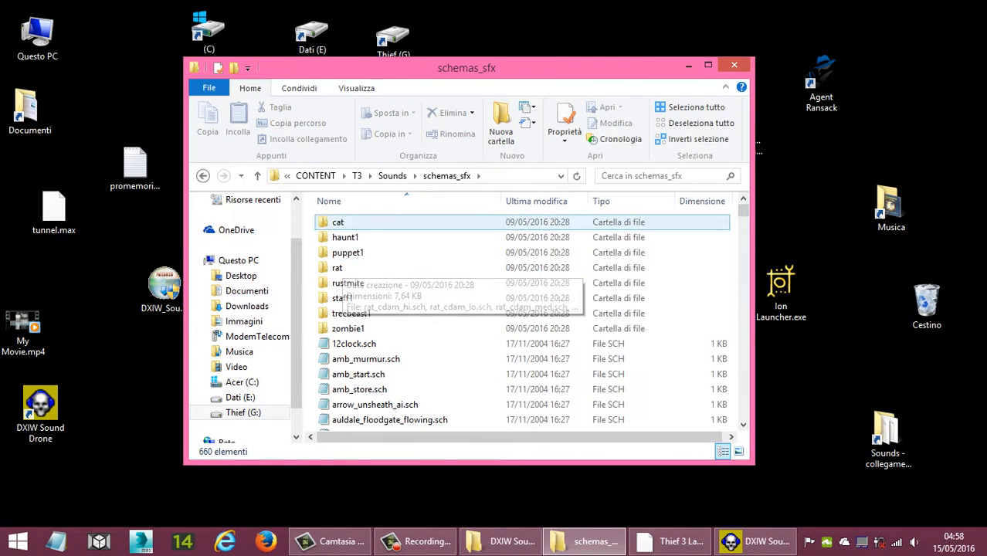
{"action": "left_click", "coordinate": [344, 222]}
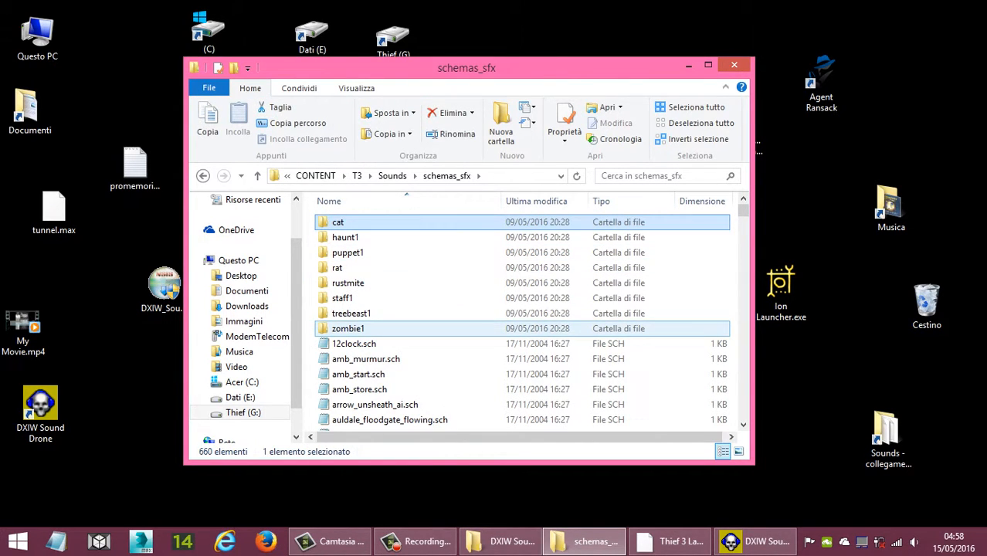
{"action": "scroll", "coordinate": [371, 309], "scroll_direction": "down", "scroll_amount": 10}
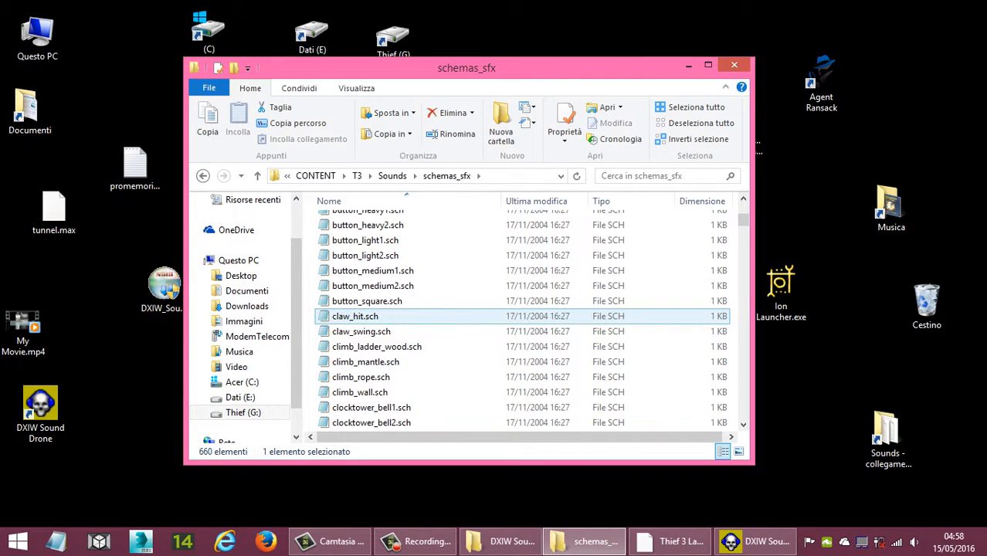
{"action": "scroll", "coordinate": [371, 309], "scroll_direction": "up", "scroll_amount": 7}
{"action": "scroll", "coordinate": [371, 309], "scroll_direction": "up", "scroll_amount": 3}
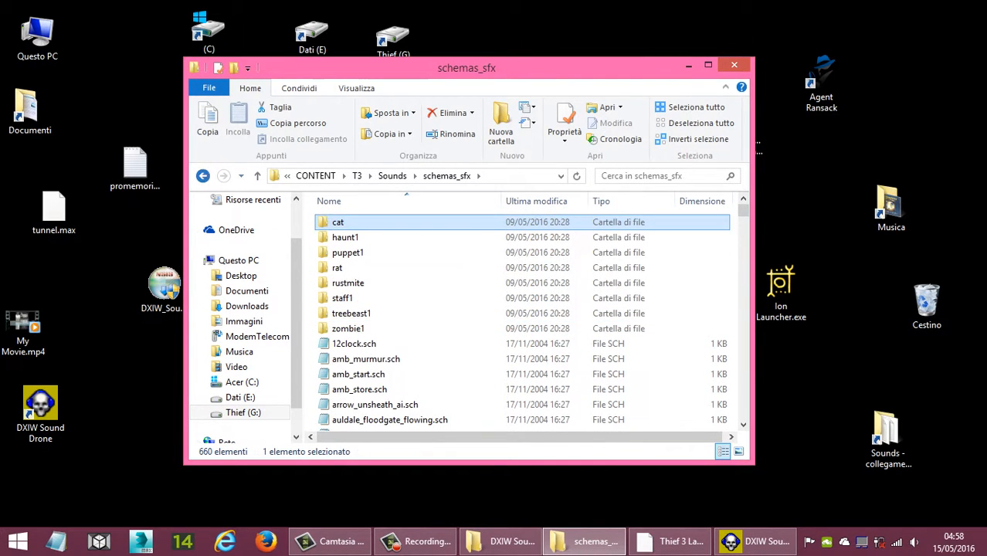
Step: Return to the Sounds folder, open its schemas folder and look through the character subfolders
{"action": "left_click", "coordinate": [203, 175]}
{"action": "double_click", "coordinate": [349, 237]}
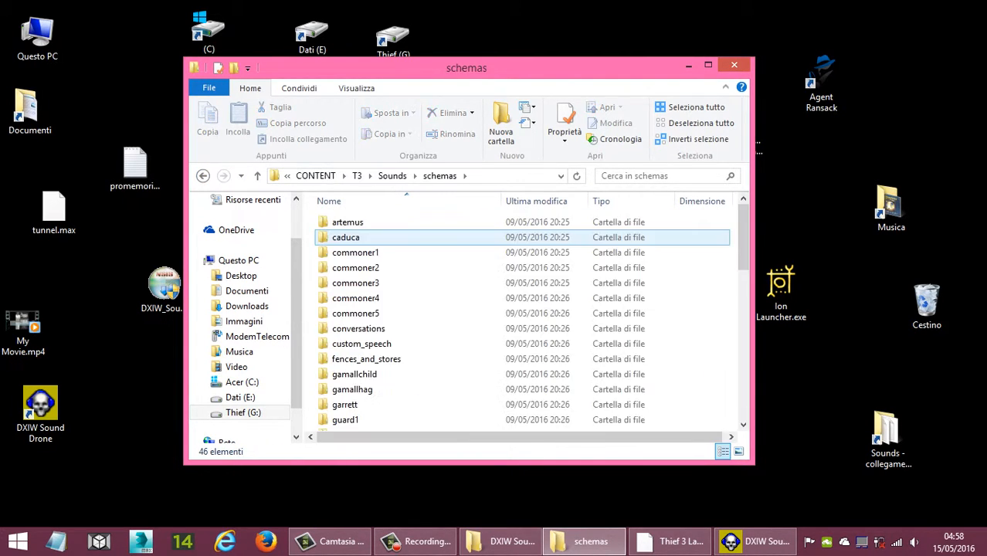
{"action": "left_click", "coordinate": [203, 176]}
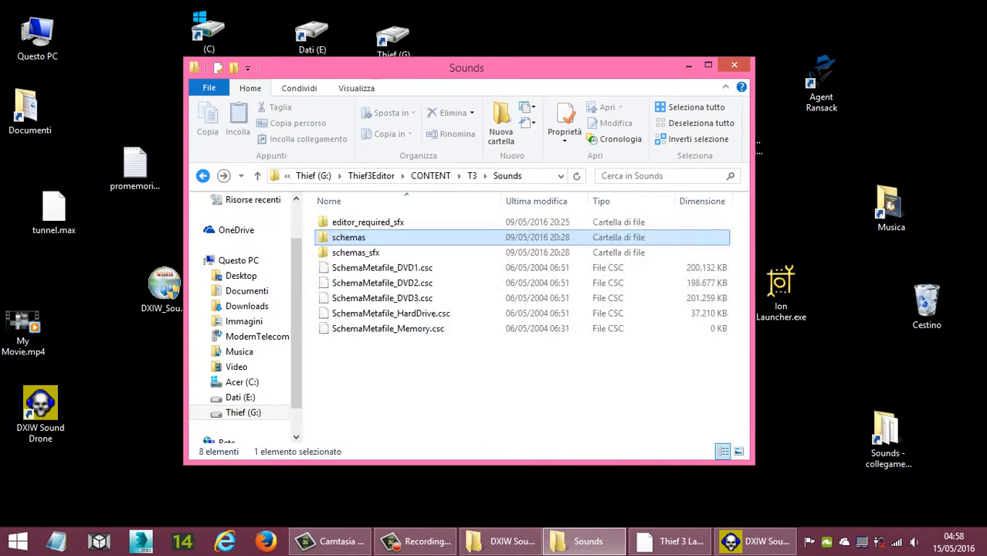
{"action": "left_click", "coordinate": [204, 175]}
{"action": "left_click", "coordinate": [223, 175]}
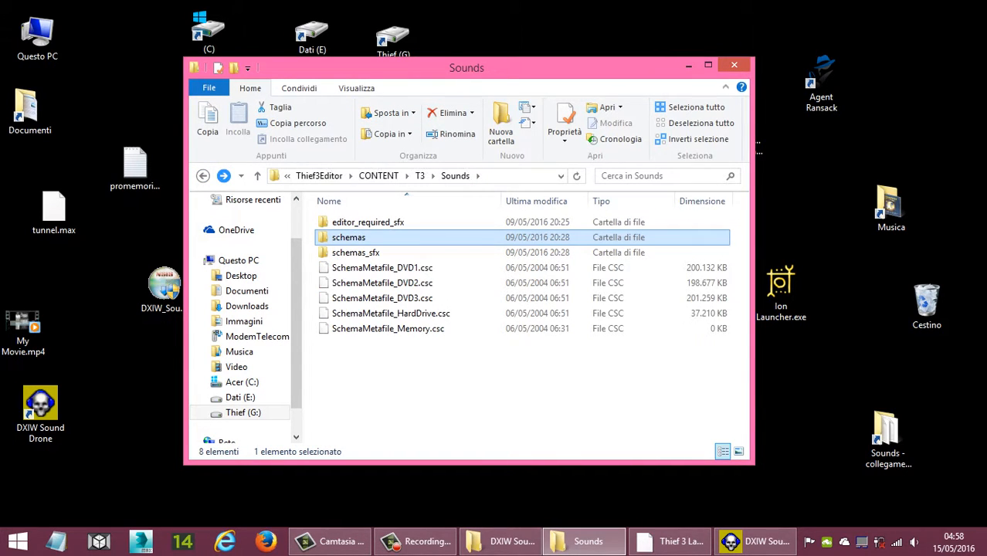
{"action": "left_click", "coordinate": [223, 175]}
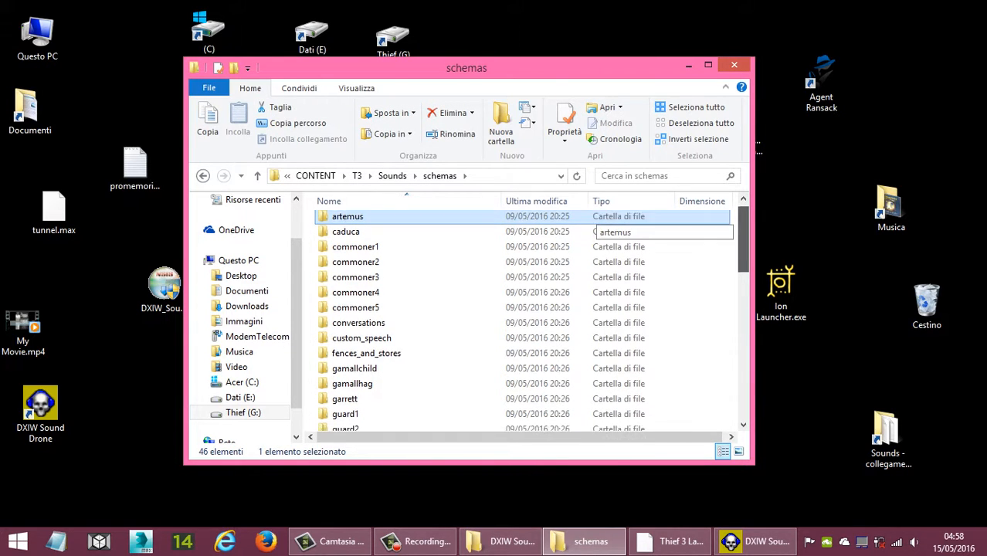
{"action": "scroll", "coordinate": [610, 231], "scroll_direction": "down", "scroll_amount": 10}
{"action": "scroll", "coordinate": [610, 231], "scroll_direction": "up", "scroll_amount": 10}
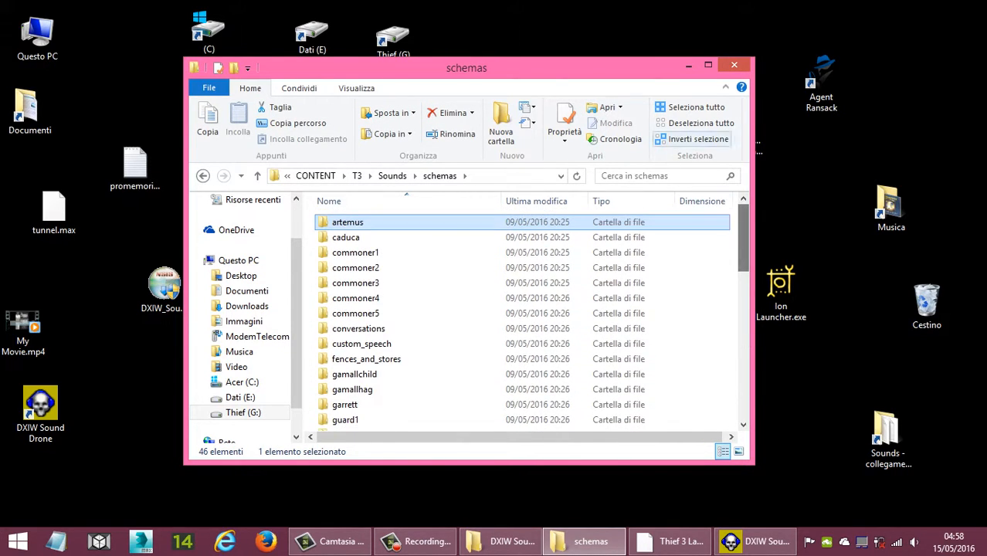
Step: Select all folders inside schemas and place them on the clipboard
{"action": "left_click", "coordinate": [690, 106]}
{"action": "right_click", "coordinate": [345, 223]}
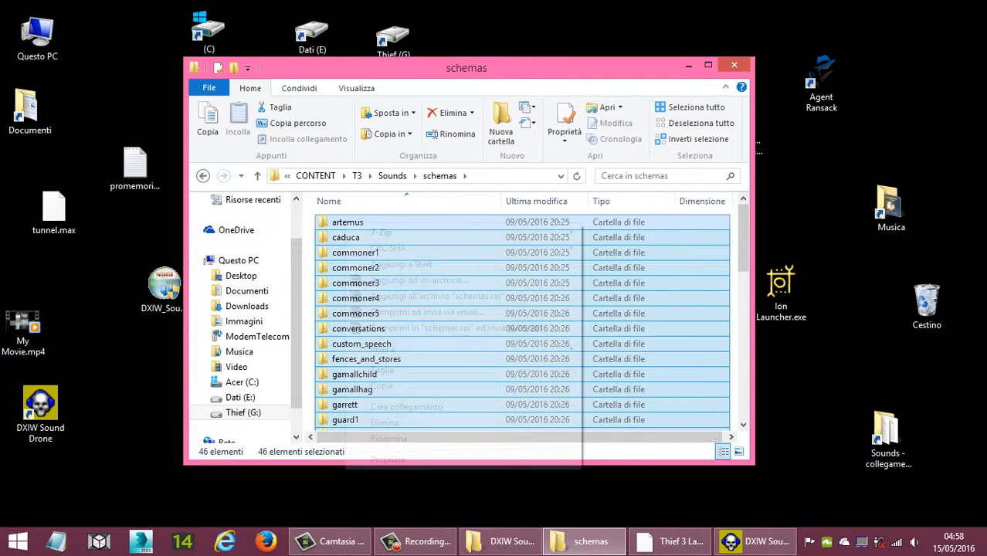
{"action": "left_click", "coordinate": [381, 385]}
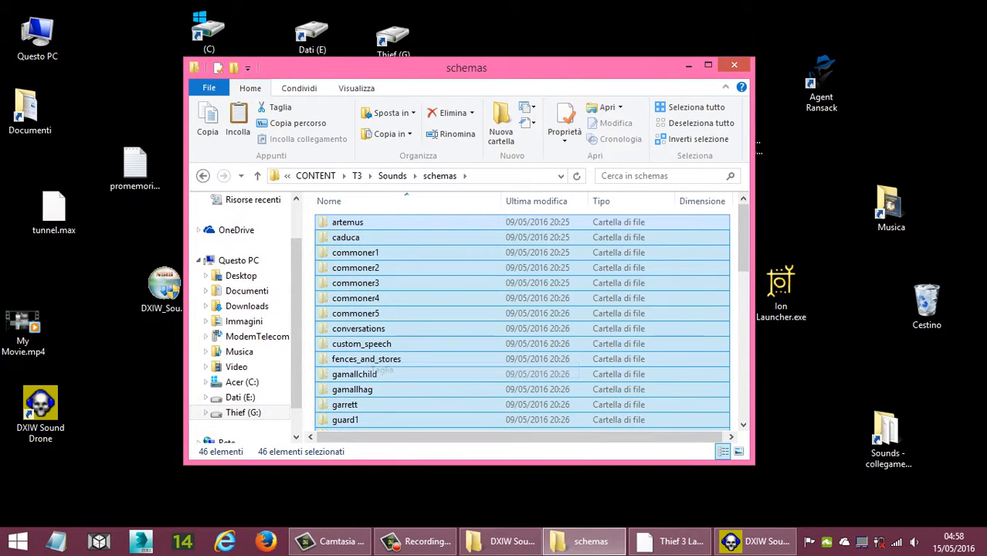
Step: Go back to the Thief (G:) drive and open the Suoni folder inside Programmi
{"action": "left_click", "coordinate": [203, 175]}
{"action": "left_click", "coordinate": [204, 176]}
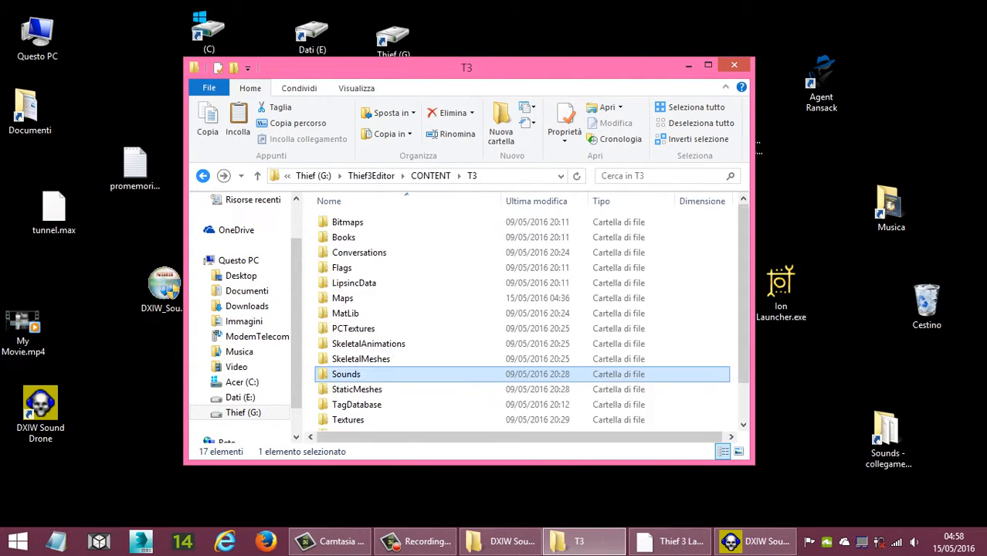
{"action": "left_click", "coordinate": [204, 175]}
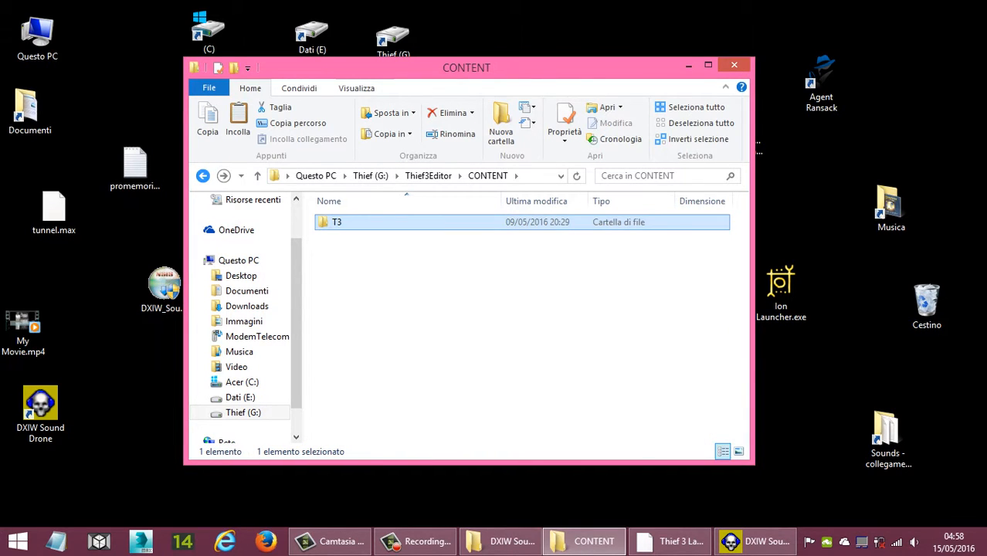
{"action": "left_click", "coordinate": [203, 175]}
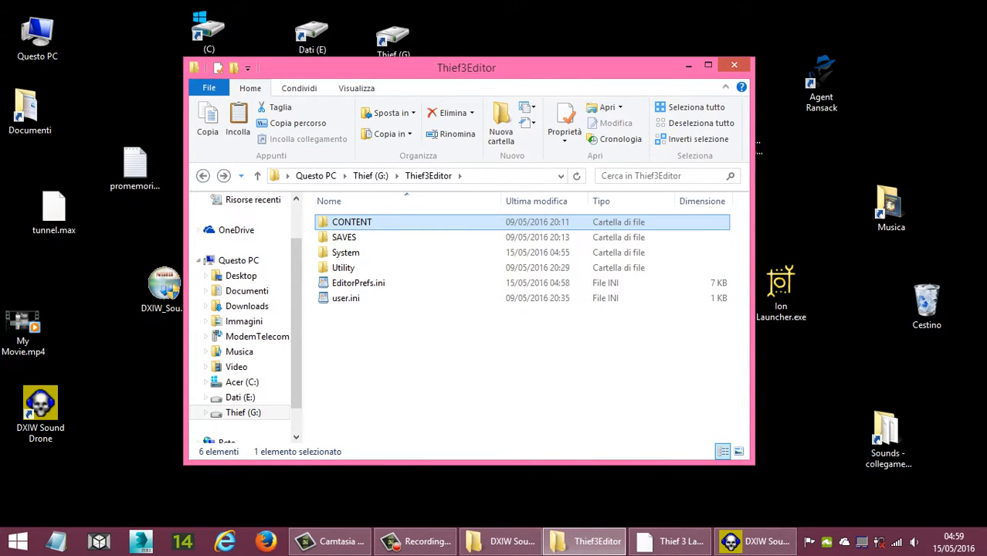
{"action": "left_click", "coordinate": [203, 176]}
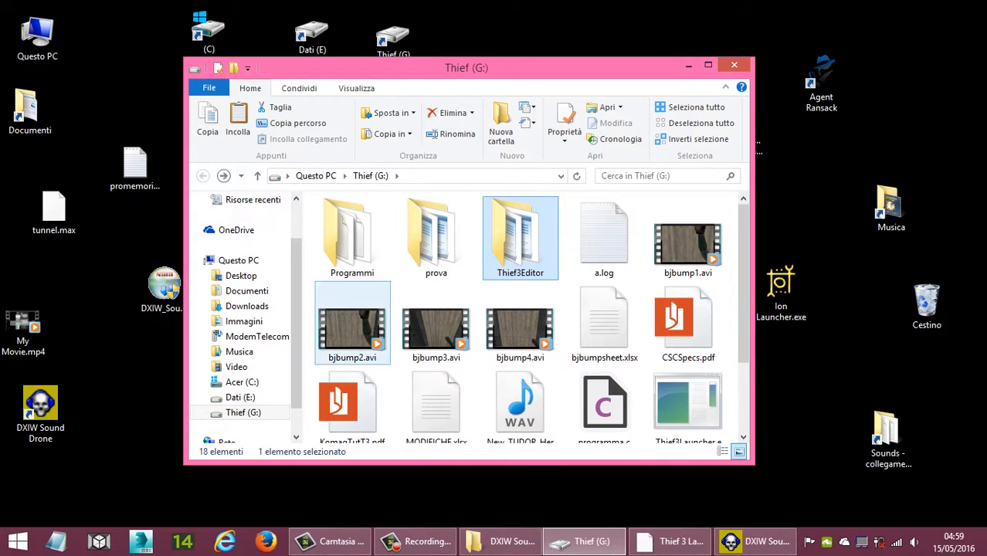
{"action": "double_click", "coordinate": [352, 239]}
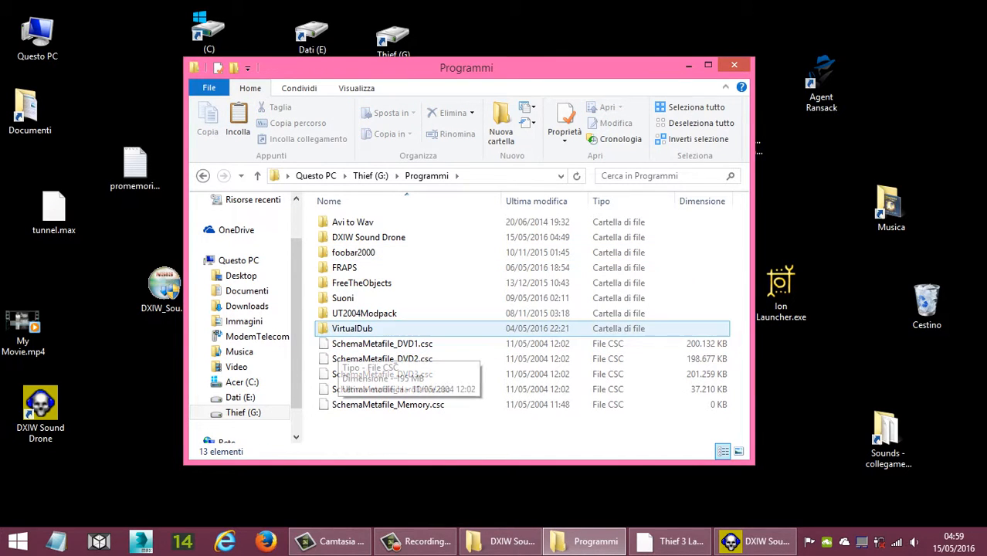
{"action": "double_click", "coordinate": [344, 299]}
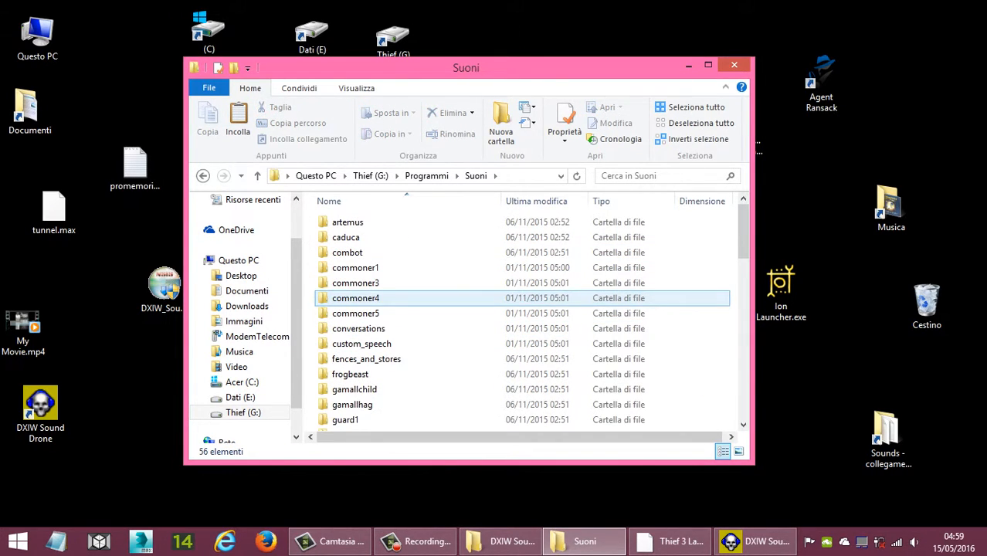
Step: Look through the Suoni folder, maximize its window and paste the schema folders into it
{"action": "scroll", "coordinate": [355, 300], "scroll_direction": "down", "scroll_amount": 9}
{"action": "scroll", "coordinate": [356, 301], "scroll_direction": "down", "scroll_amount": 4}
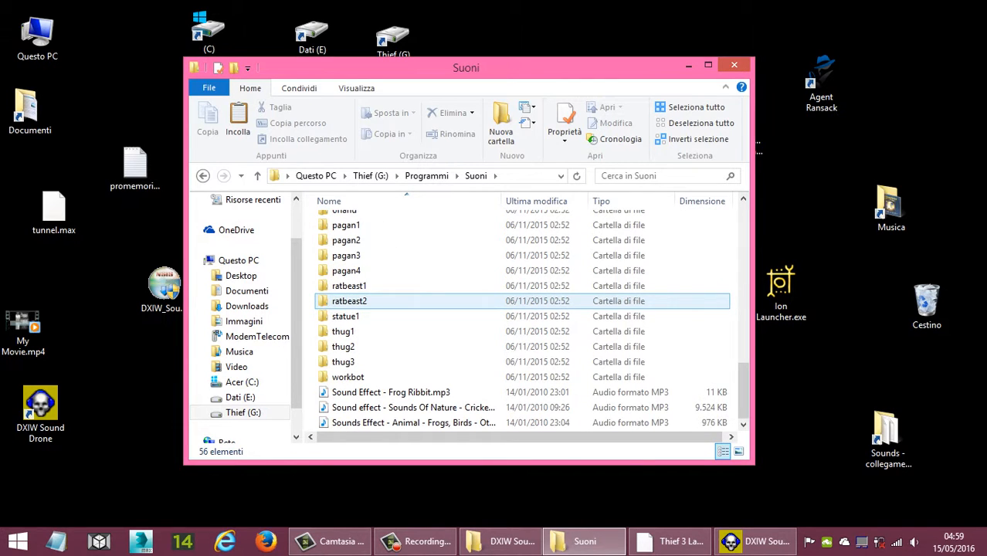
{"action": "scroll", "coordinate": [356, 256], "scroll_direction": "up", "scroll_amount": 13}
{"action": "scroll", "coordinate": [355, 249], "scroll_direction": "down", "scroll_amount": 11}
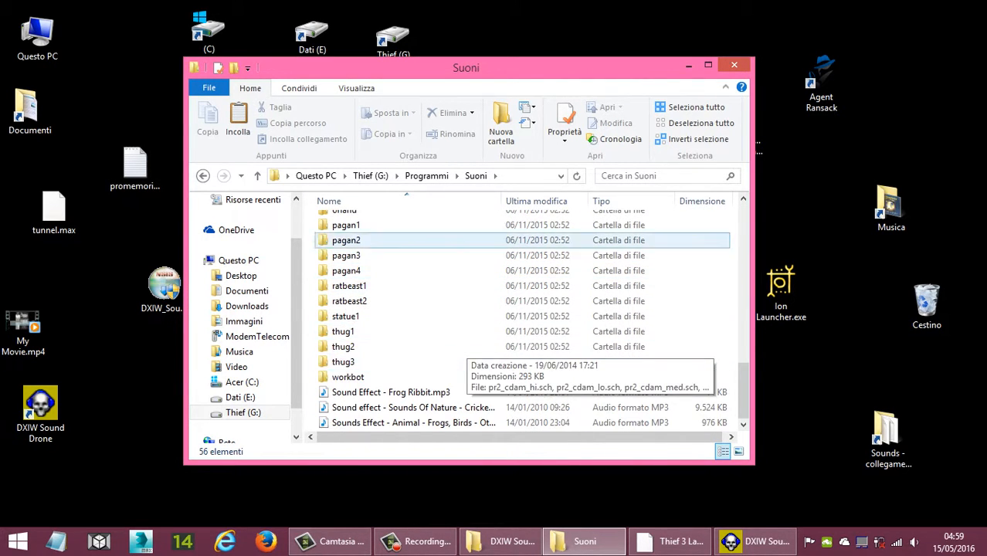
{"action": "left_click", "coordinate": [707, 65]}
{"action": "right_click", "coordinate": [834, 248]}
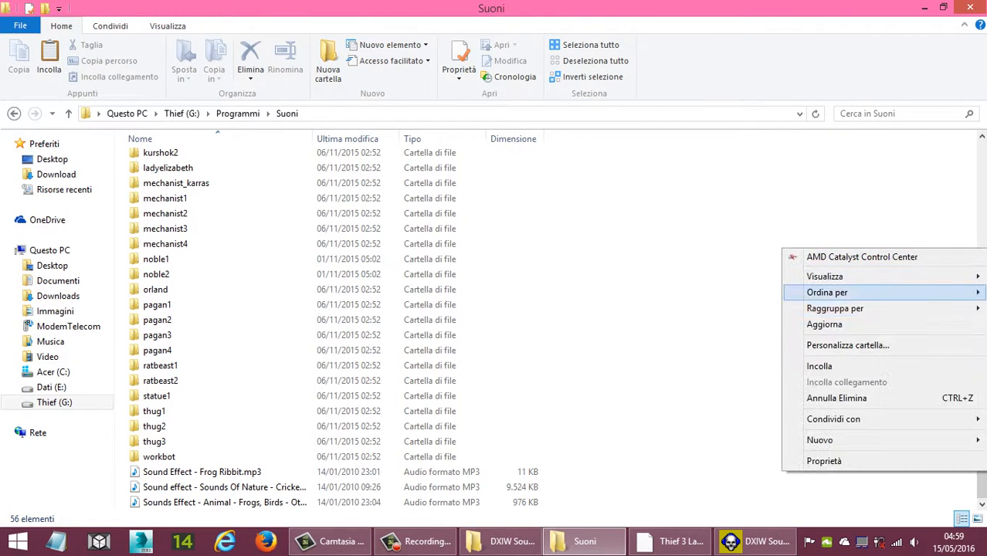
{"action": "left_click", "coordinate": [842, 366]}
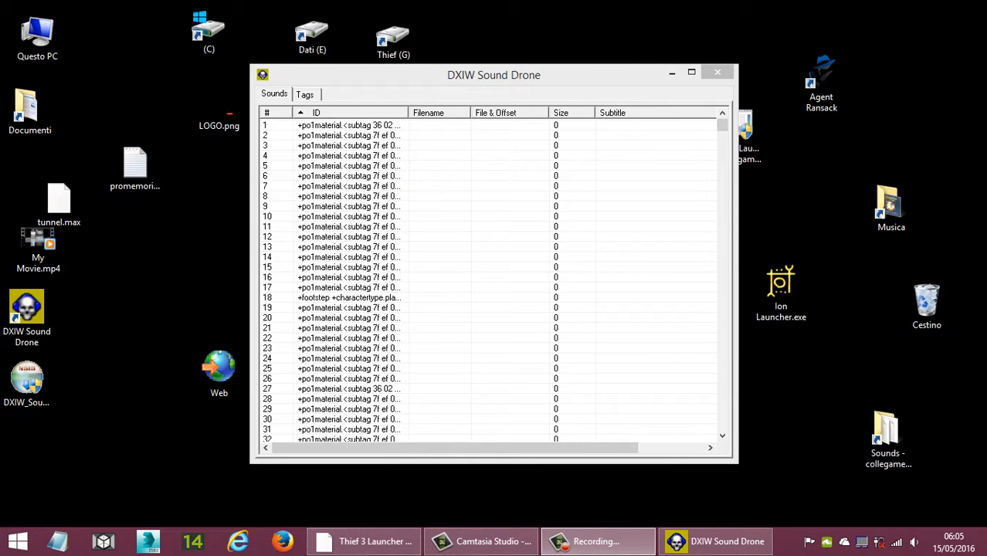
Step: Maximize the Sound Drone window and go to the pagan2 voice entries in the sound list
{"action": "left_click", "coordinate": [691, 72]}
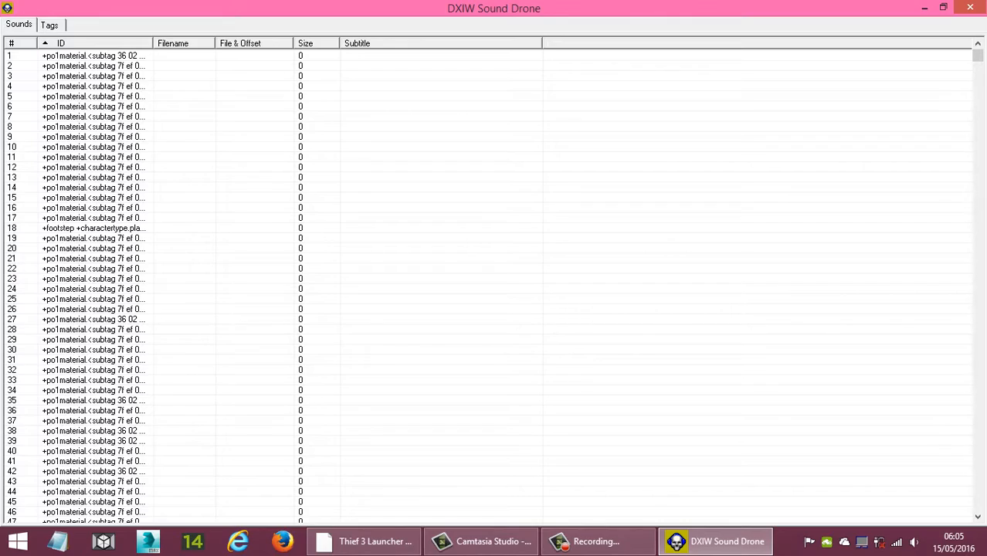
{"action": "left_click_drag", "start_coordinate": [978, 56], "coordinate": [978, 391]}
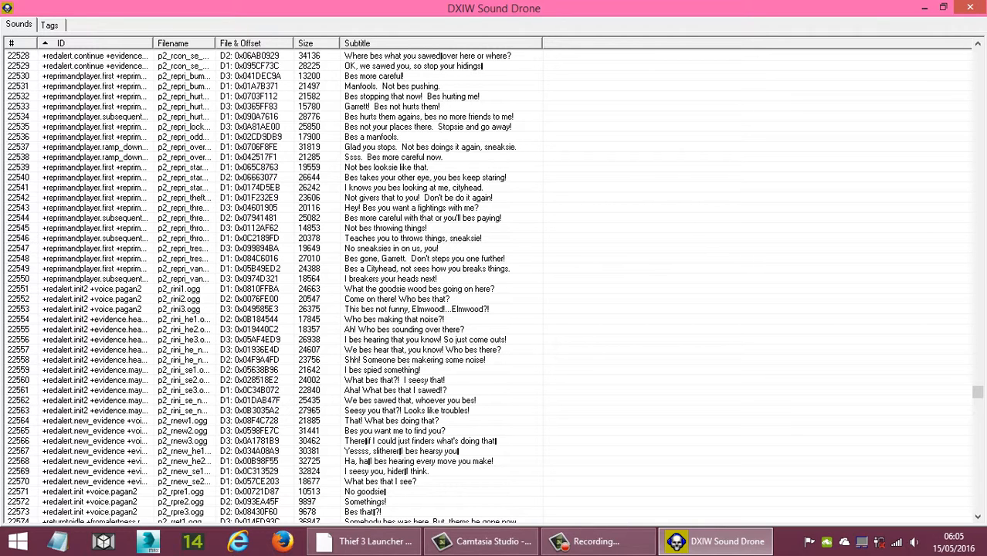
Step: Jump back to an earlier part of the sound list and toggle the ID sort to descending and back to ascending
{"action": "left_click_drag", "start_coordinate": [977, 392], "coordinate": [977, 89]}
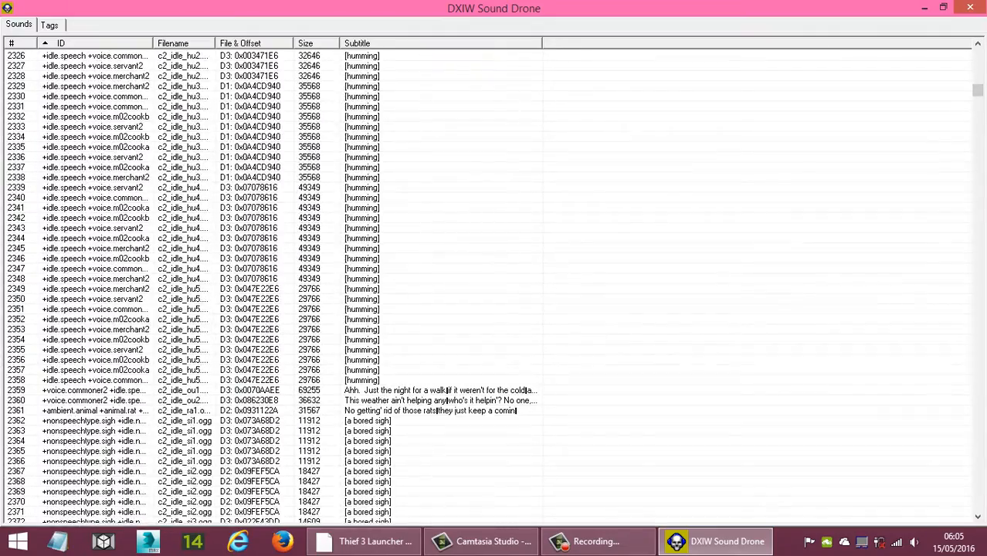
{"action": "left_click", "coordinate": [77, 43]}
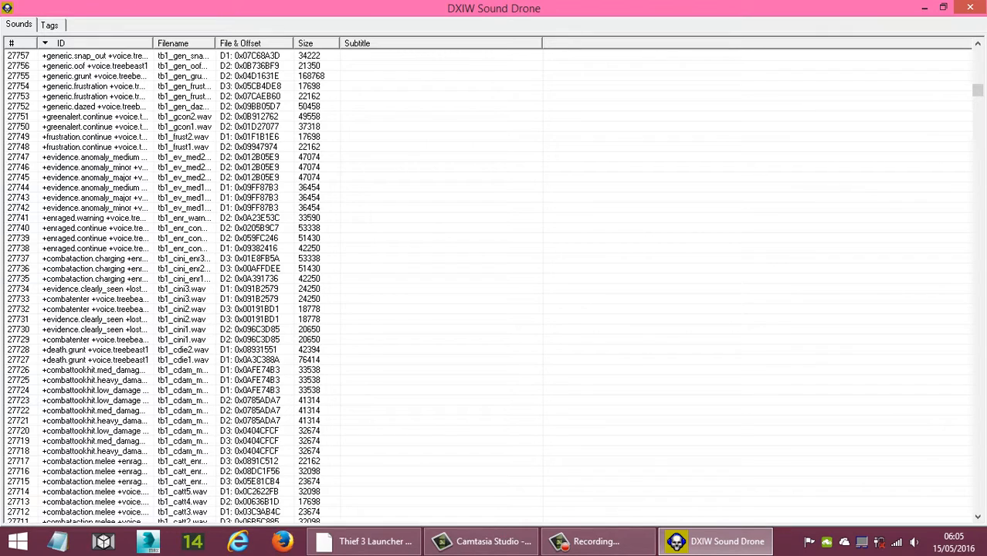
{"action": "left_click", "coordinate": [77, 43]}
{"action": "left_click", "coordinate": [77, 43]}
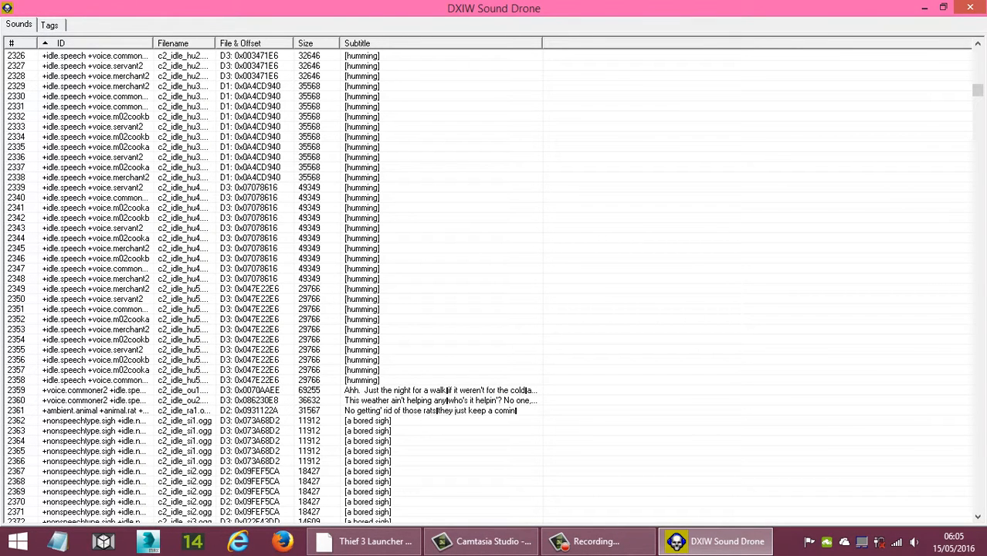
Step: Find the m11hum entry among the mission 11 sounds in the list, play it and stop the playback
{"action": "left_click_drag", "start_coordinate": [978, 90], "coordinate": [977, 494]}
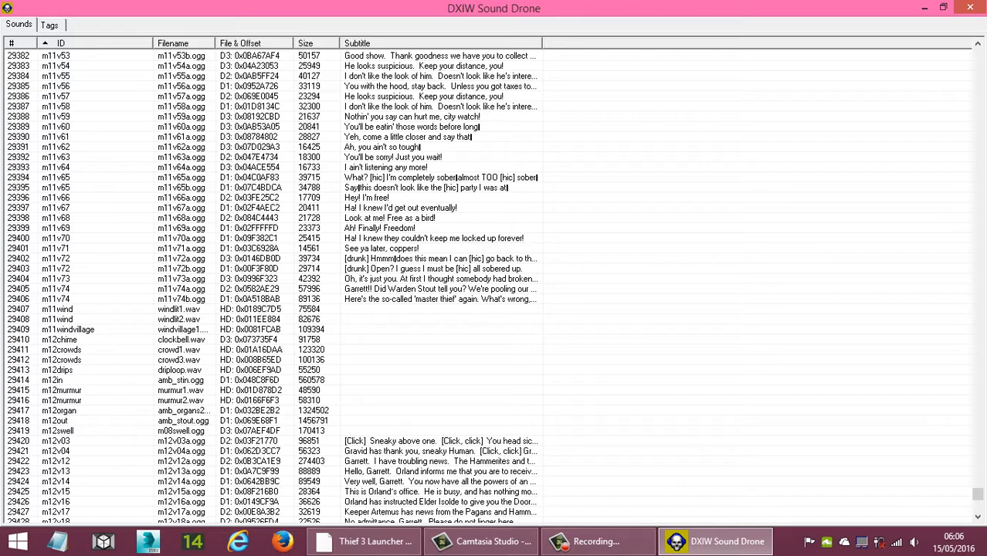
{"action": "scroll", "coordinate": [494, 278], "scroll_direction": "up", "scroll_amount": 5}
{"action": "scroll", "coordinate": [494, 278], "scroll_direction": "down", "scroll_amount": 6}
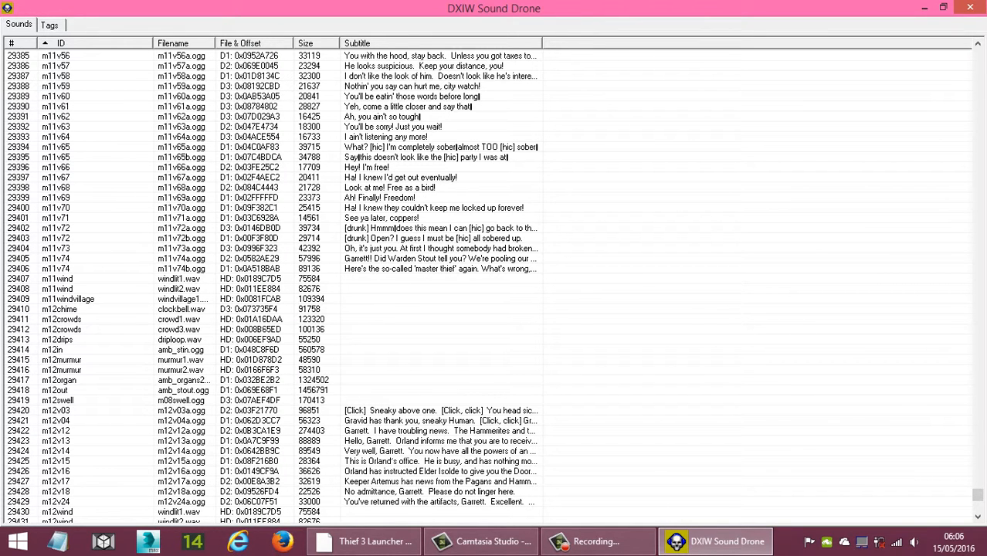
{"action": "scroll", "coordinate": [494, 278], "scroll_direction": "up", "scroll_amount": 20}
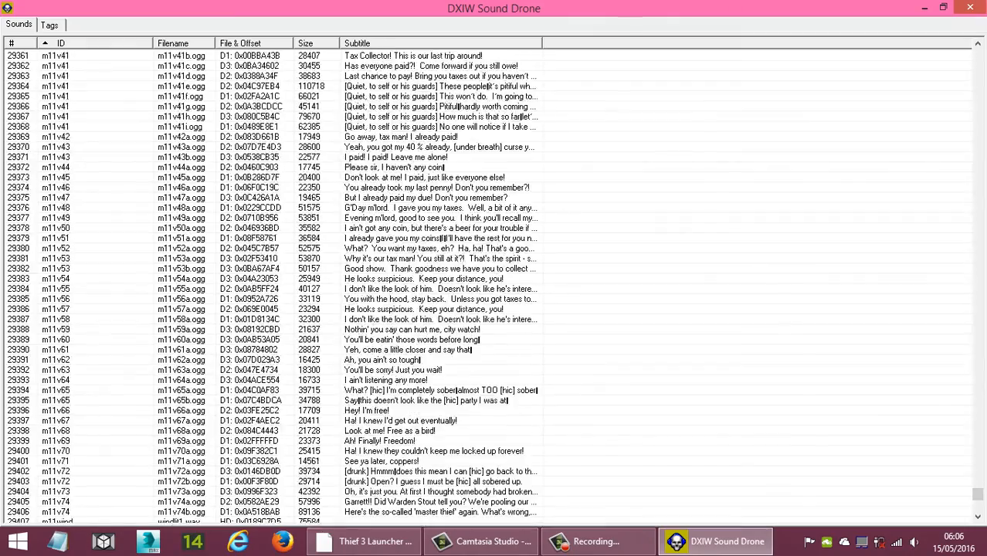
{"action": "scroll", "coordinate": [494, 278], "scroll_direction": "up", "scroll_amount": 12}
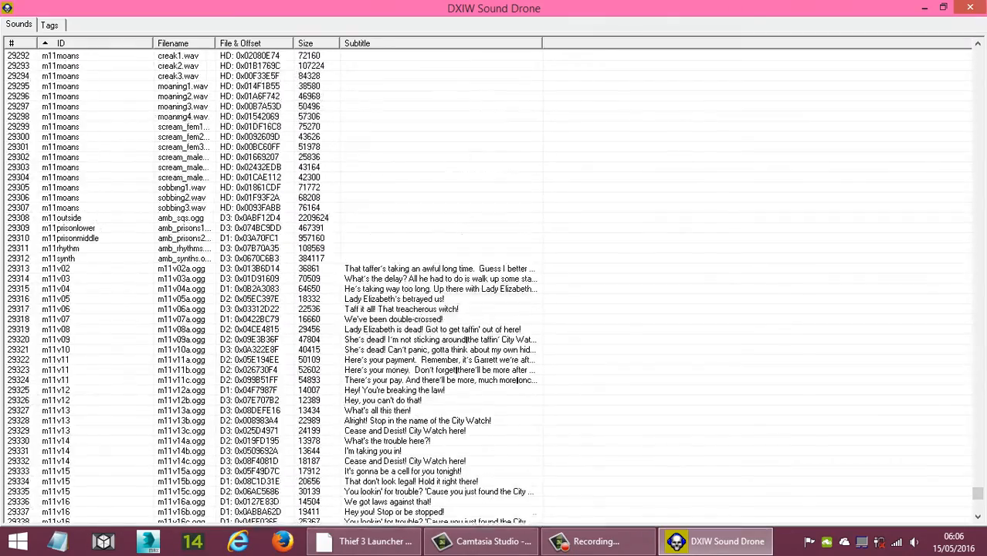
{"action": "scroll", "coordinate": [495, 278], "scroll_direction": "up", "scroll_amount": 3}
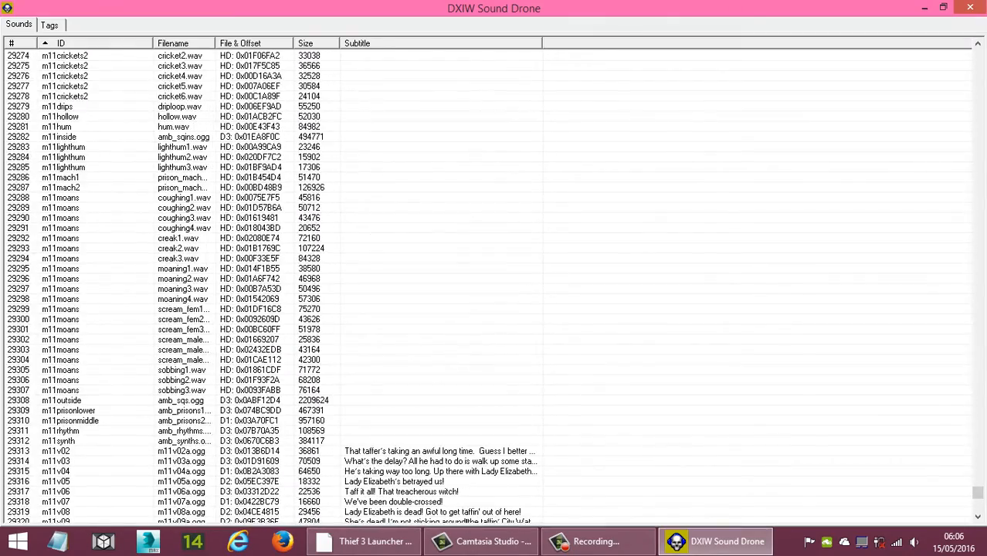
{"action": "right_click", "coordinate": [67, 127]}
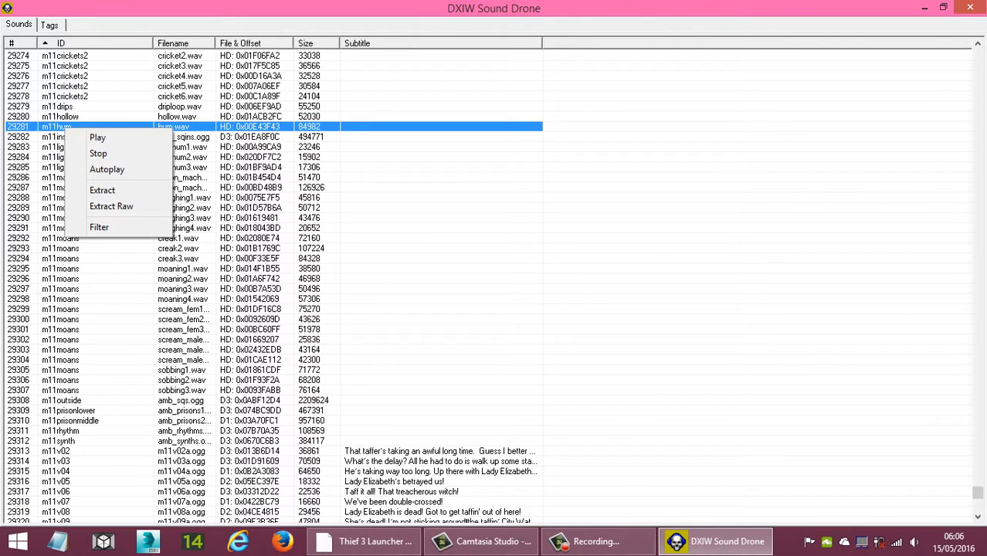
{"action": "left_click", "coordinate": [91, 137]}
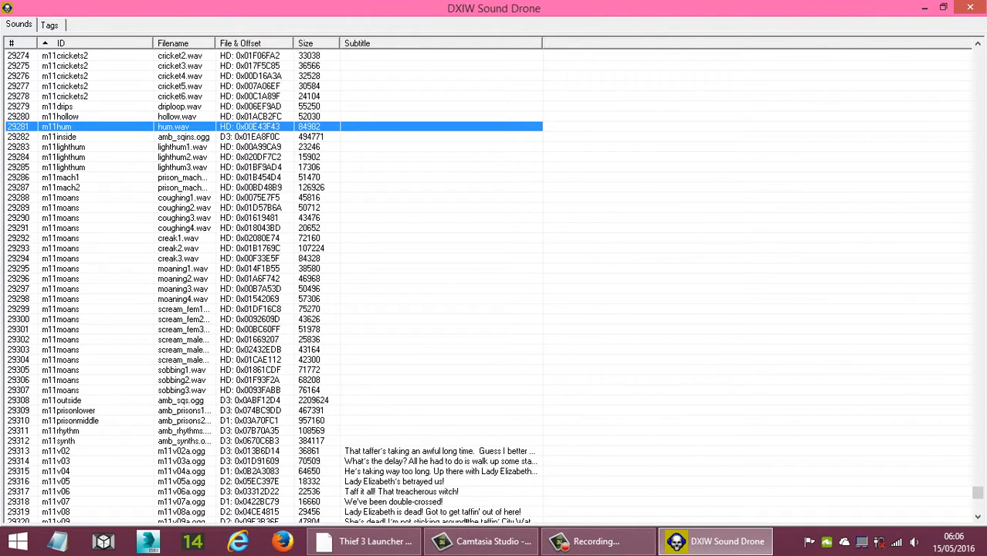
{"action": "right_click", "coordinate": [78, 126]}
{"action": "left_click", "coordinate": [93, 153]}
Step: Play the m11synth sound and stop its playback
{"action": "scroll", "coordinate": [274, 287], "scroll_direction": "down", "scroll_amount": 1}
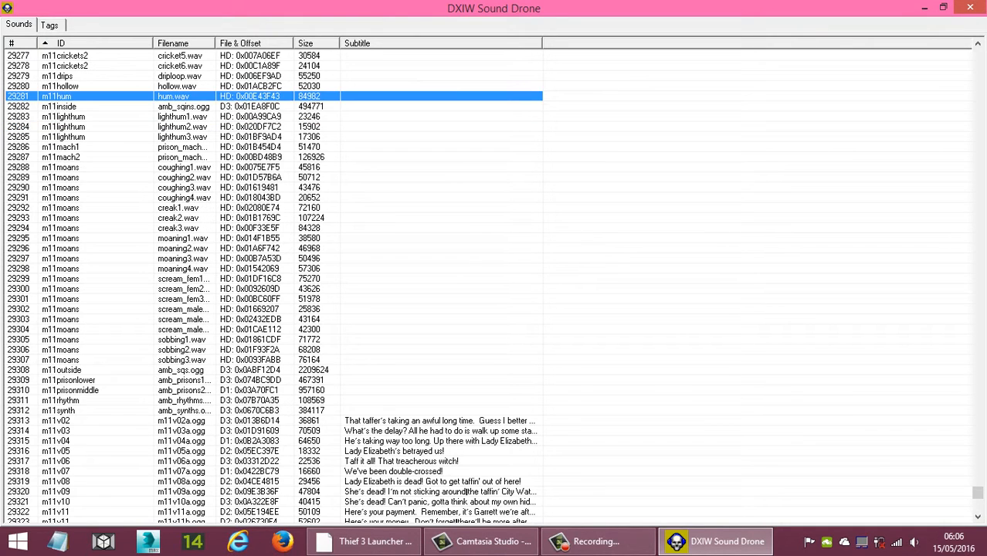
{"action": "left_click", "coordinate": [53, 410]}
{"action": "right_click", "coordinate": [53, 410]}
{"action": "left_click", "coordinate": [75, 421]}
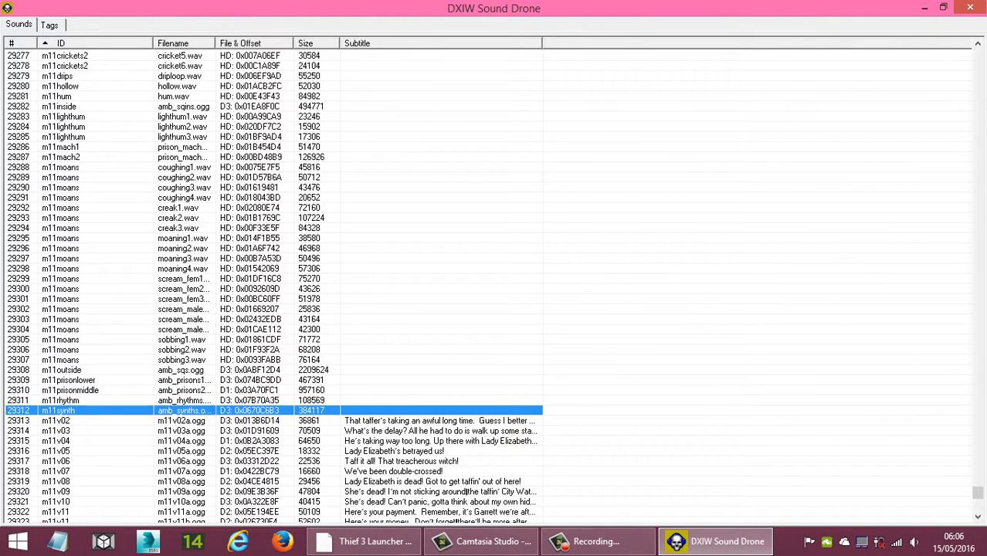
{"action": "right_click", "coordinate": [67, 411]}
{"action": "left_click", "coordinate": [93, 437]}
Step: Switch to the Thief 3 Launcher, launch the T3Ed editor and close its Textures browser
{"action": "left_click", "coordinate": [363, 541]}
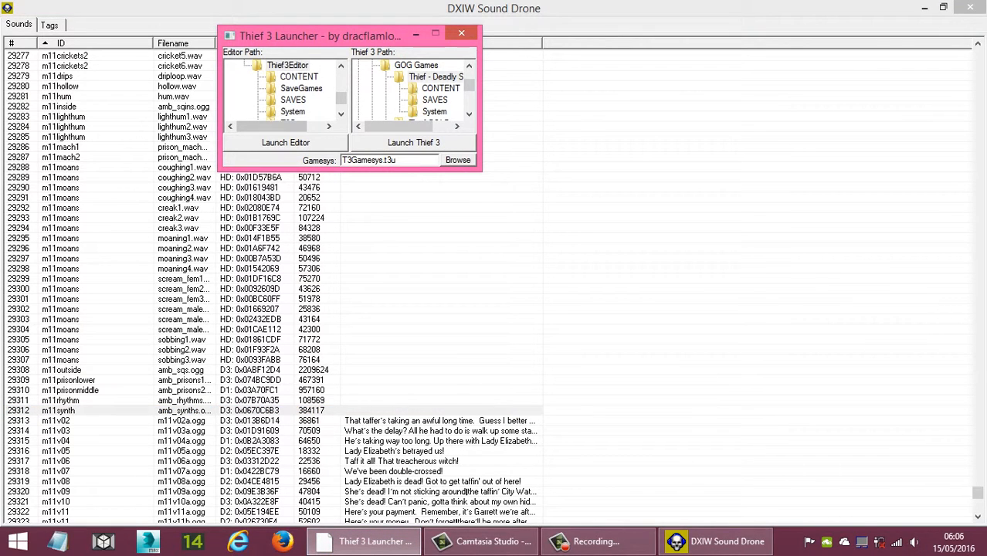
{"action": "left_click", "coordinate": [286, 143]}
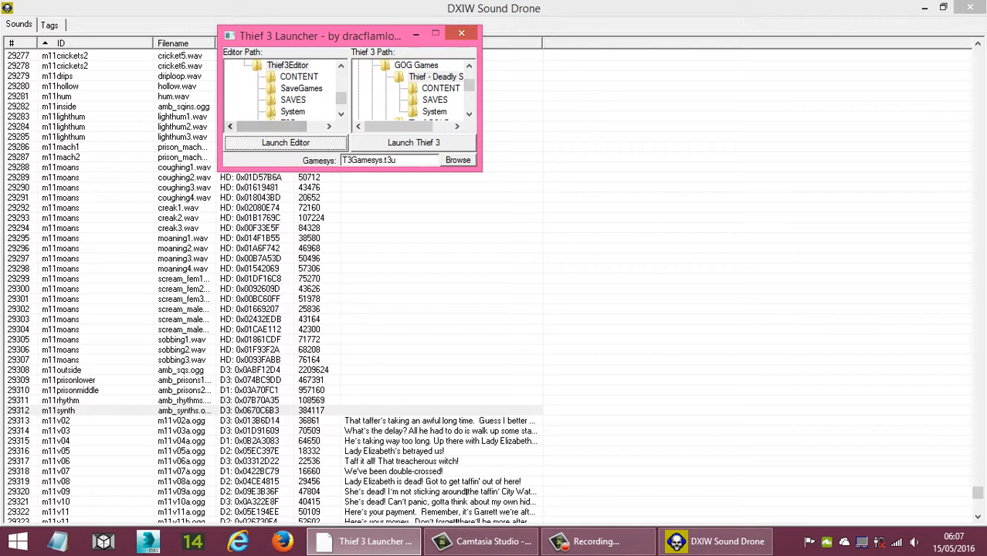
{"action": "left_click_drag", "start_coordinate": [325, 36], "coordinate": [225, 9]}
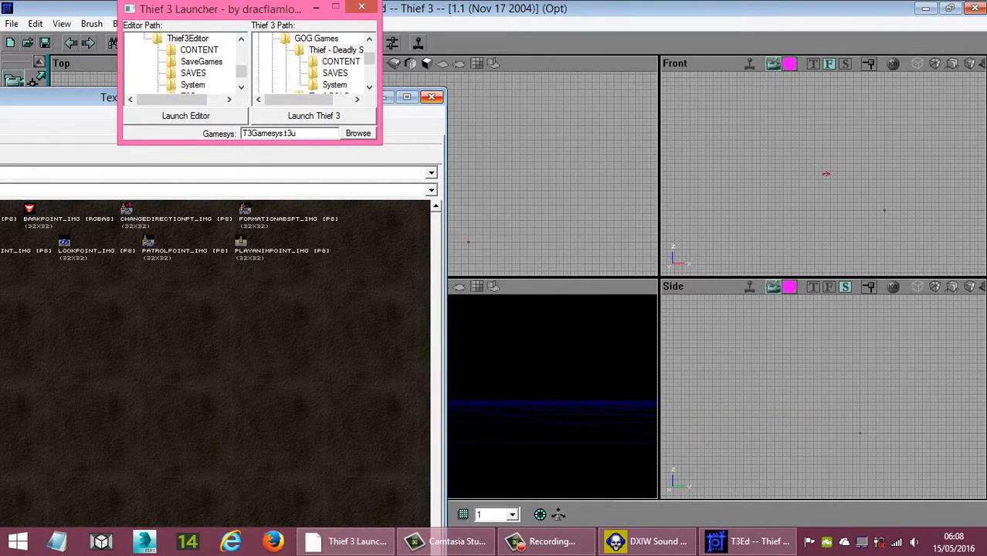
{"action": "left_click", "coordinate": [432, 97]}
{"action": "left_click_drag", "start_coordinate": [332, 97], "coordinate": [443, 89]}
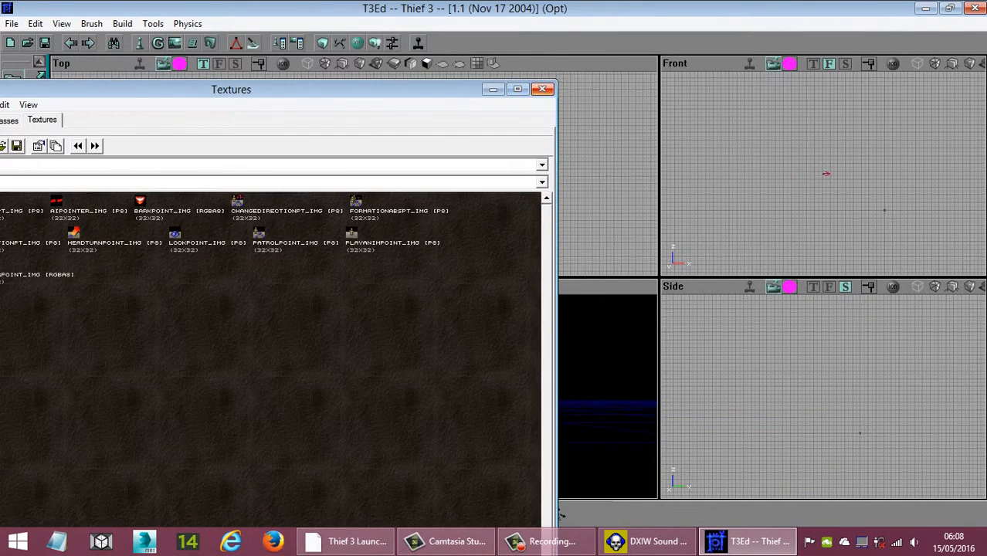
{"action": "left_click", "coordinate": [543, 88]}
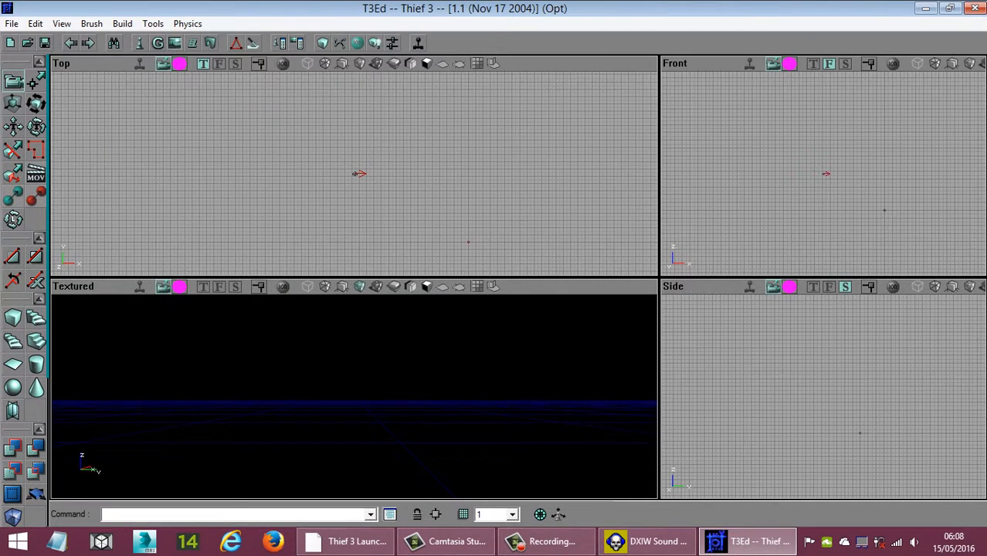
Step: Open the map test.unr from the T3 Maps folder
{"action": "left_click", "coordinate": [28, 43]}
{"action": "left_click", "coordinate": [222, 192]}
{"action": "scroll", "coordinate": [222, 193], "scroll_direction": "down", "scroll_amount": 10}
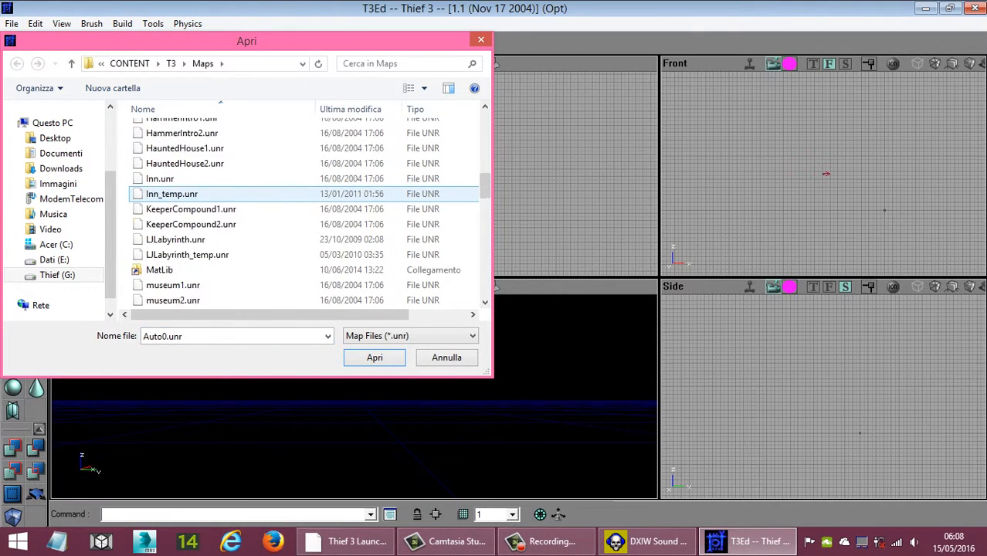
{"action": "scroll", "coordinate": [222, 193], "scroll_direction": "down", "scroll_amount": 20}
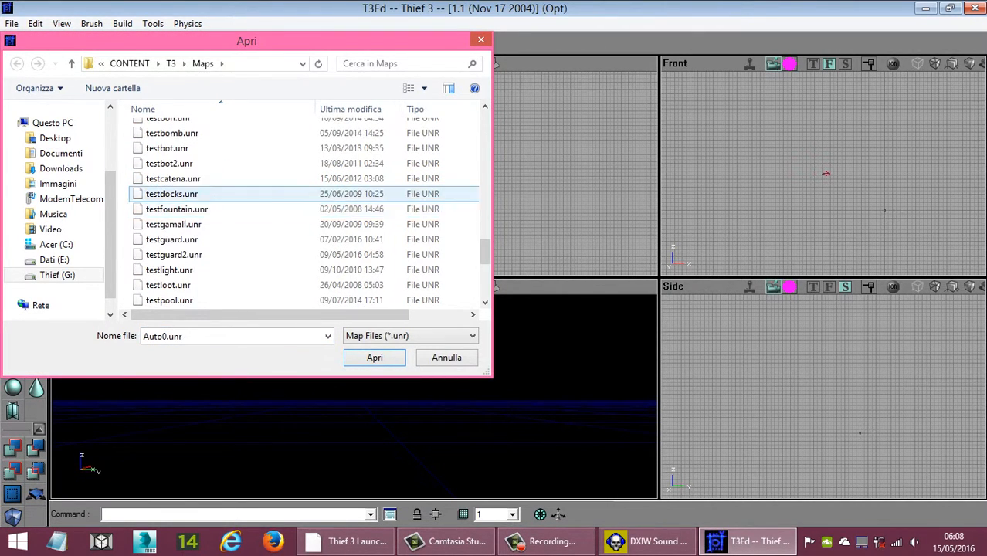
{"action": "scroll", "coordinate": [223, 194], "scroll_direction": "up", "scroll_amount": 2}
{"action": "left_click", "coordinate": [177, 165]}
{"action": "left_click", "coordinate": [374, 358]}
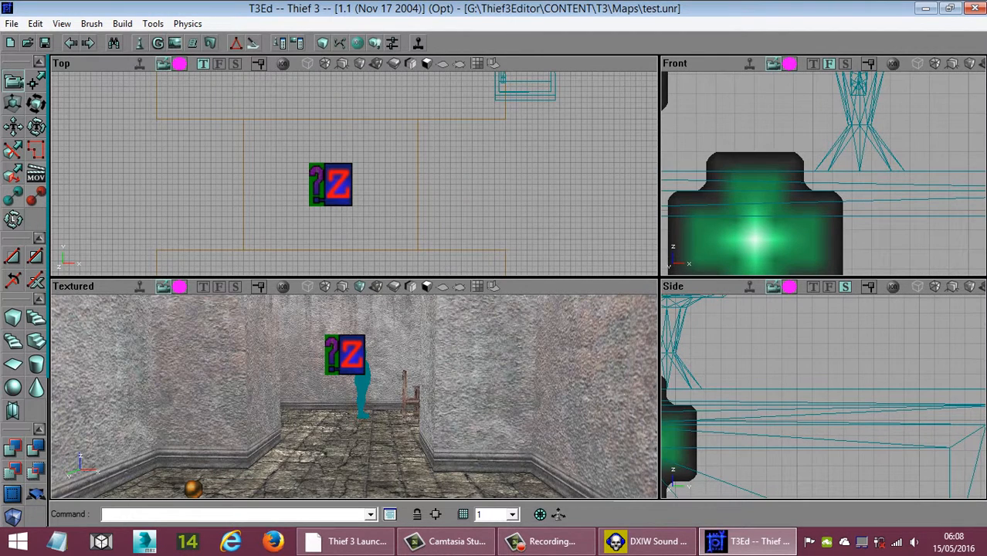
Step: Delete the existing ZoneProperties marker from the test map's room and save the map
{"action": "left_click", "coordinate": [354, 355]}
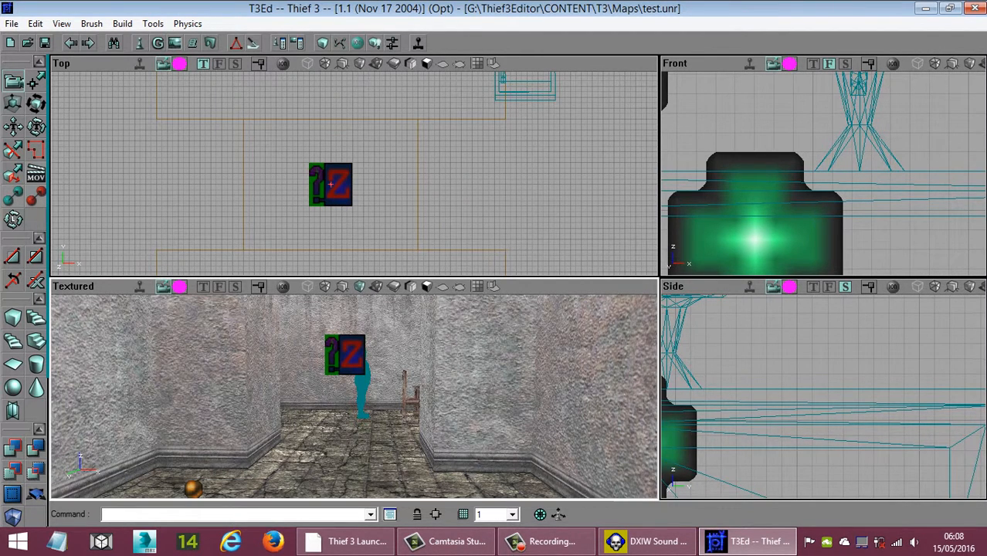
{"action": "key", "text": "Delete"}
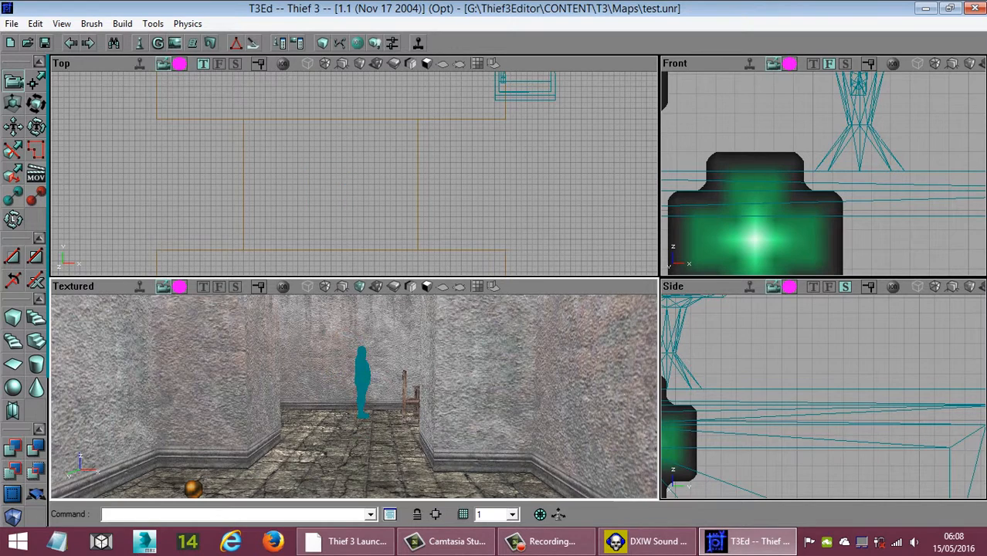
{"action": "left_click_drag", "start_coordinate": [354, 356], "coordinate": [354, 351]}
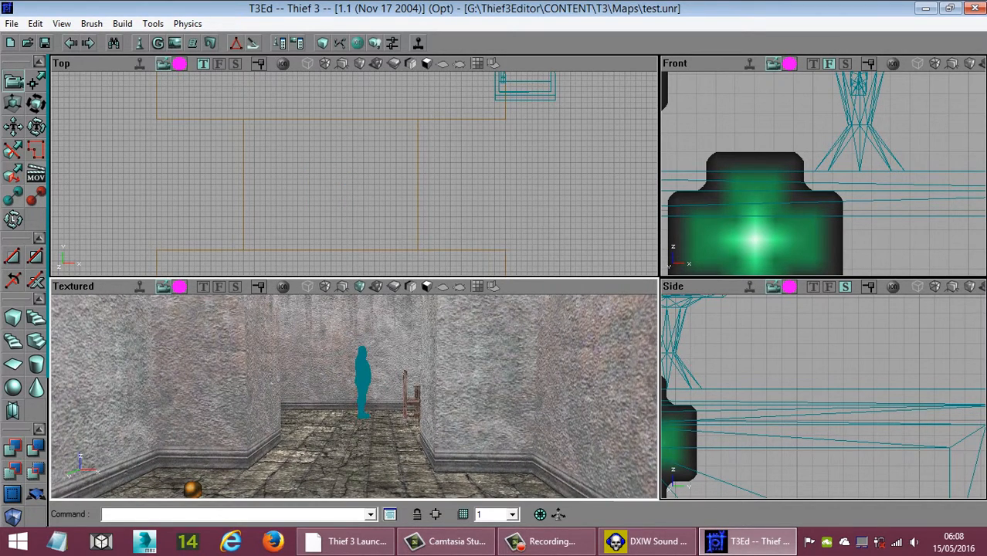
{"action": "key", "text": "ctrl+s"}
{"action": "right_click_drag", "start_coordinate": [354, 396], "coordinate": [334, 377]}
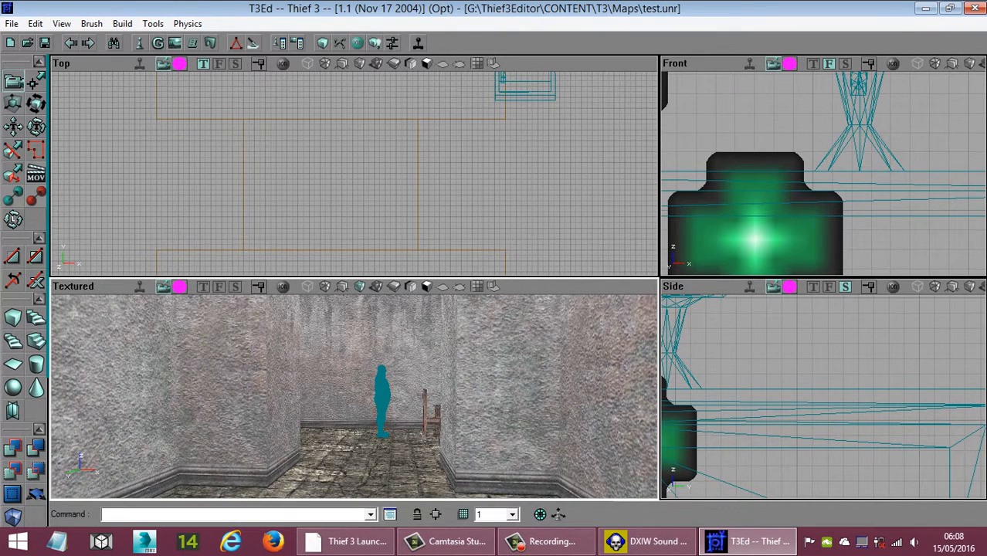
Step: Show the Zone Properties dialog, let it add the missing ZoneProperties object automatically, and close the dialog
{"action": "left_click", "coordinate": [61, 23]}
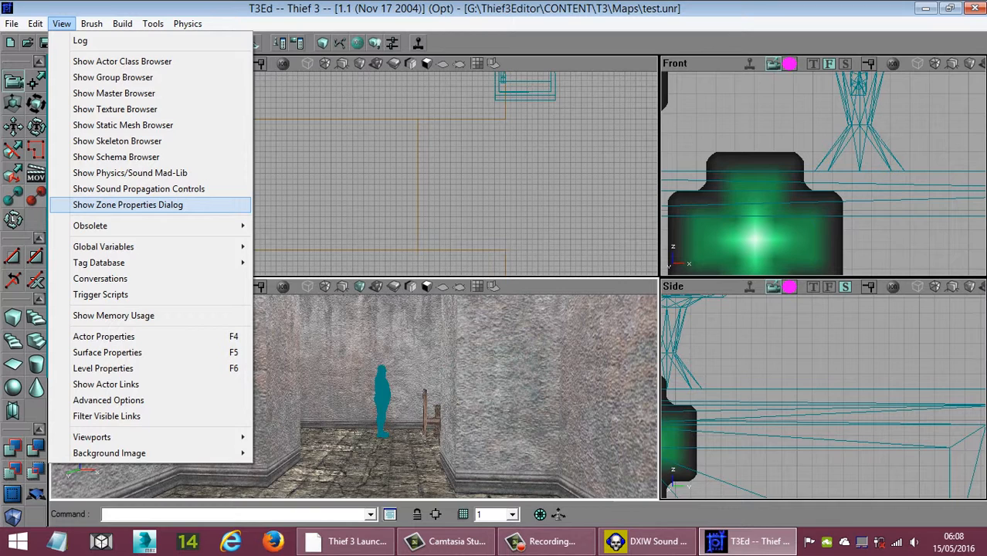
{"action": "left_click", "coordinate": [128, 204]}
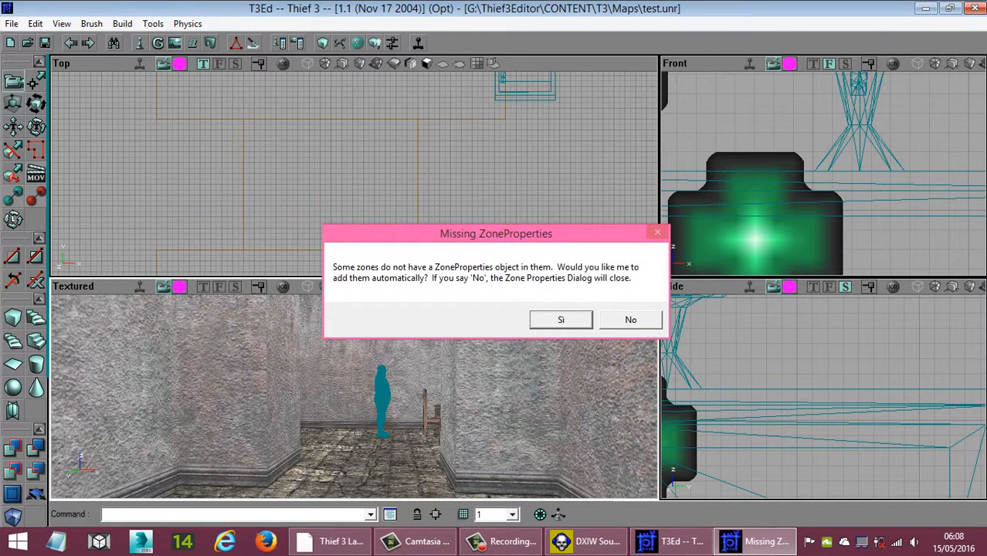
{"action": "left_click_drag", "start_coordinate": [496, 233], "coordinate": [458, 181]}
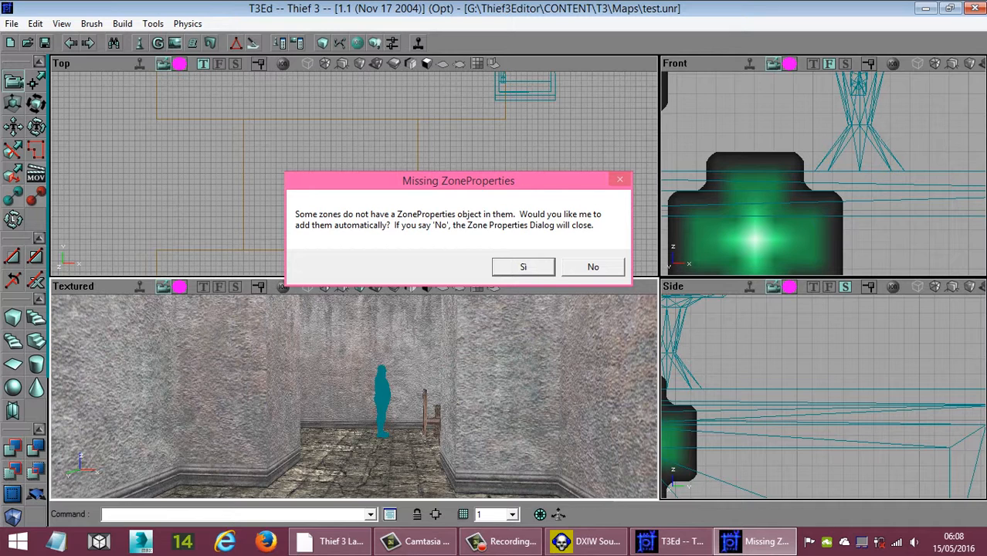
{"action": "key", "text": "Return"}
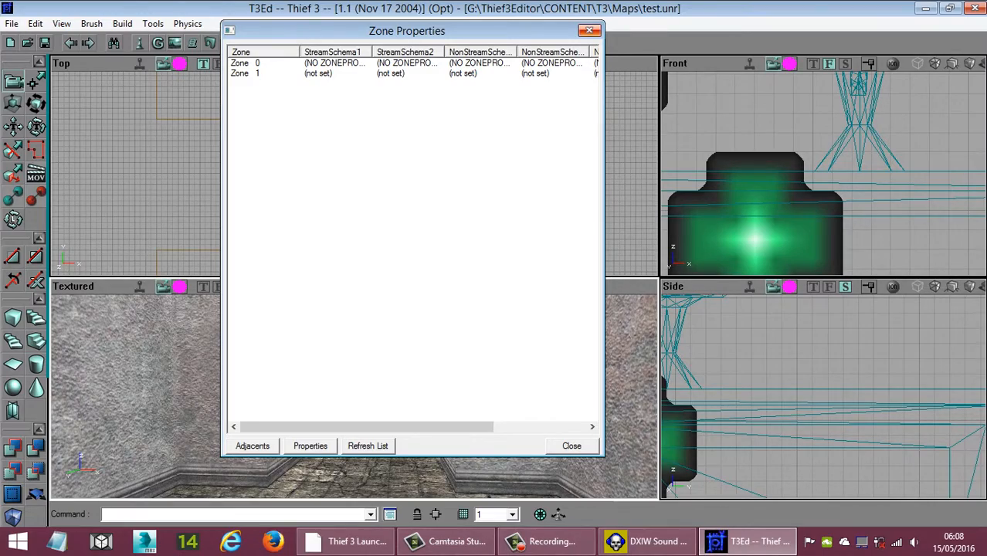
{"action": "left_click", "coordinate": [589, 30]}
{"action": "left_click_drag", "start_coordinate": [355, 394], "coordinate": [379, 400]}
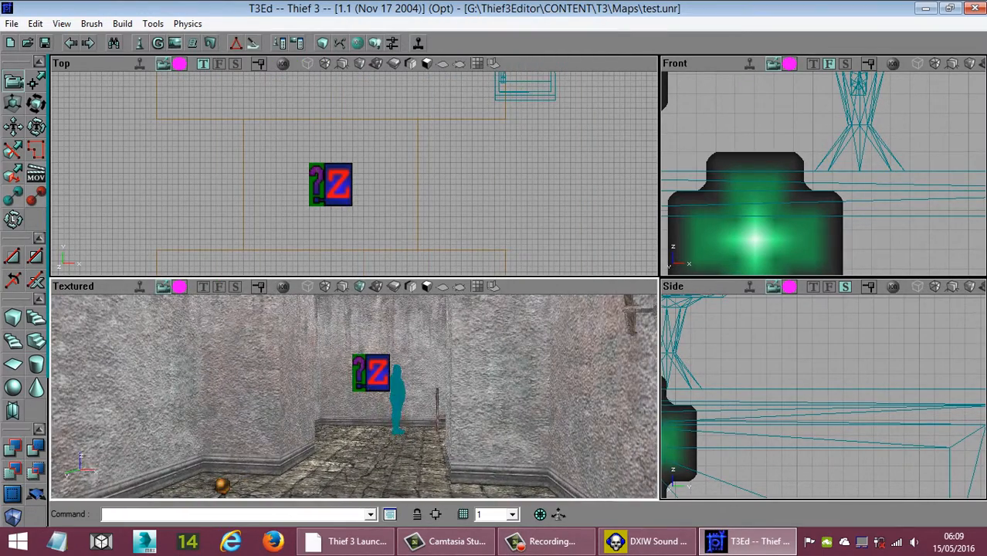
Step: Move the new ZoneProperties marker nearer the joystick icon, and switch the perspective viewport to the Flesh Renderer
{"action": "left_click", "coordinate": [330, 184]}
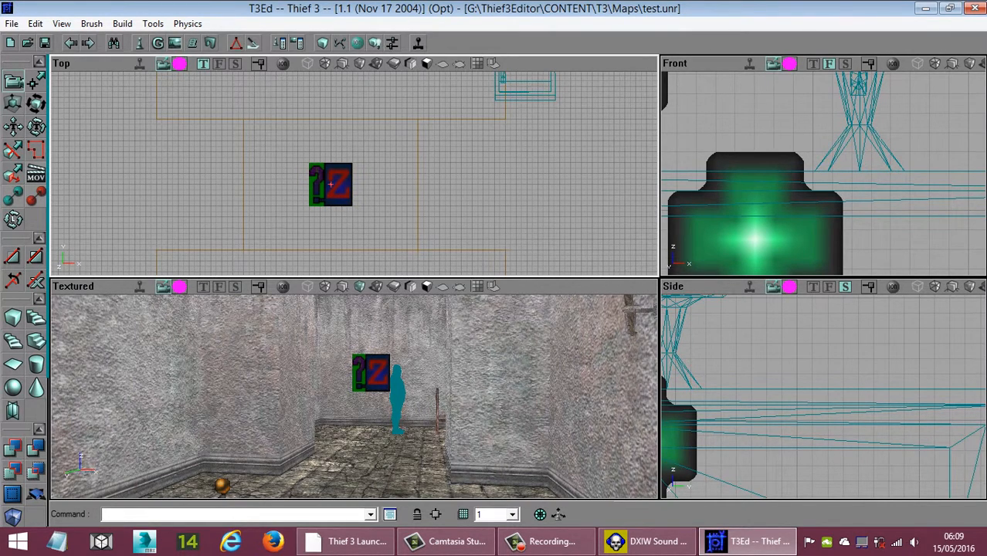
{"action": "scroll", "coordinate": [329, 184], "scroll_direction": "down", "scroll_amount": 5}
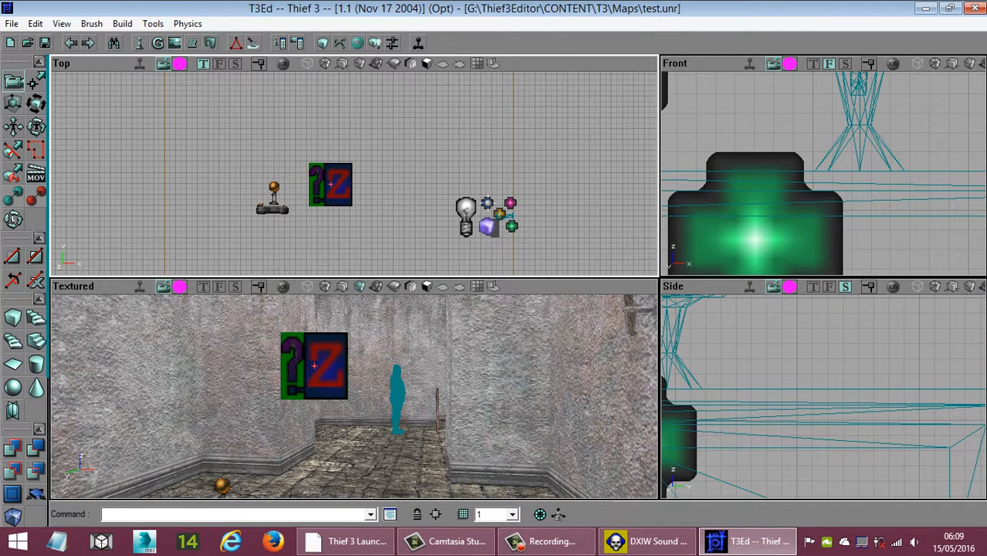
{"action": "right_click", "coordinate": [330, 184]}
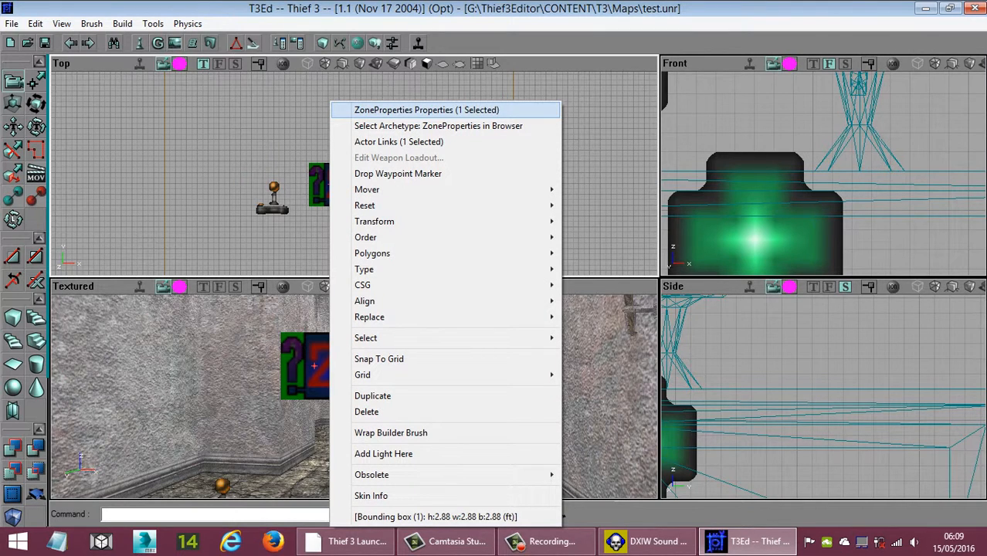
{"action": "key", "text": "Escape"}
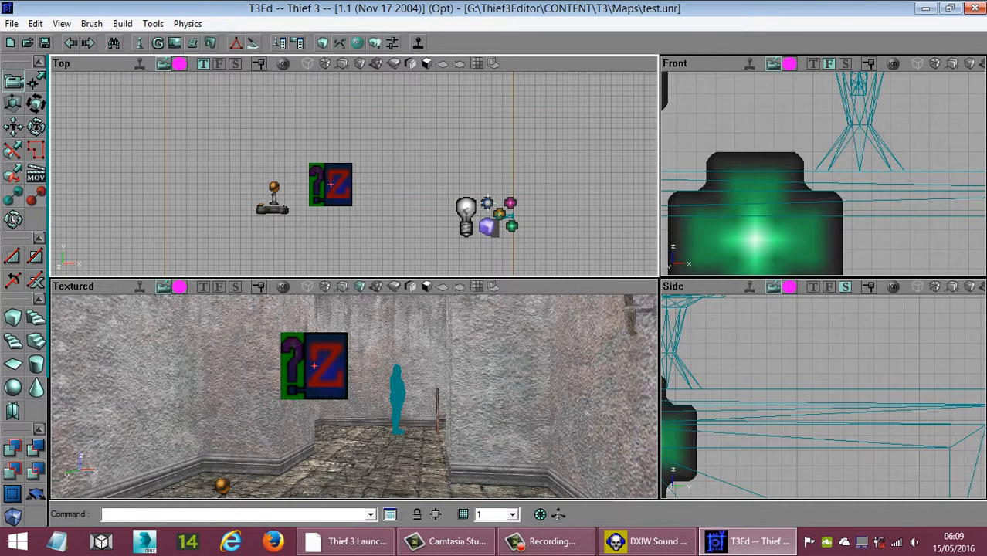
{"action": "left_click", "coordinate": [283, 286]}
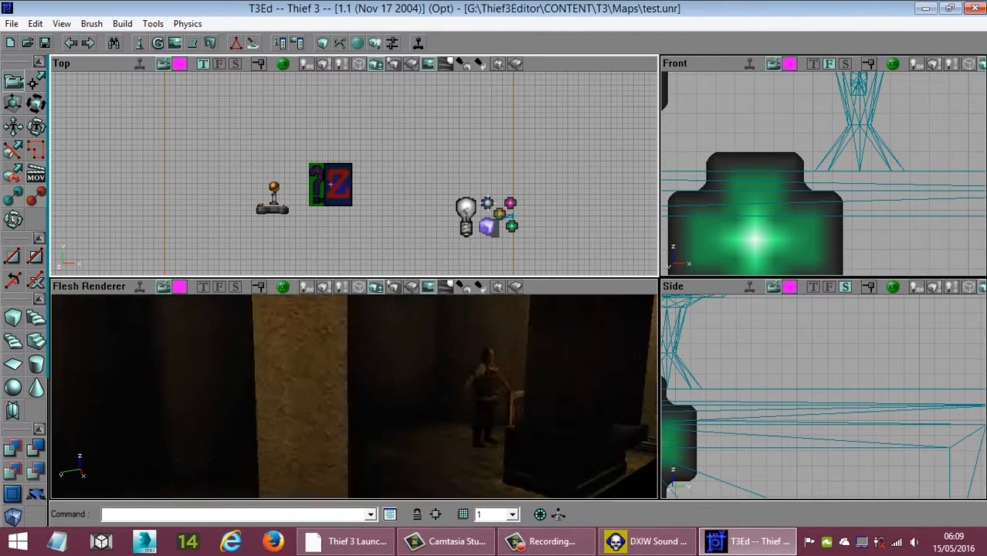
{"action": "right_click_drag", "start_coordinate": [353, 396], "coordinate": [302, 356]}
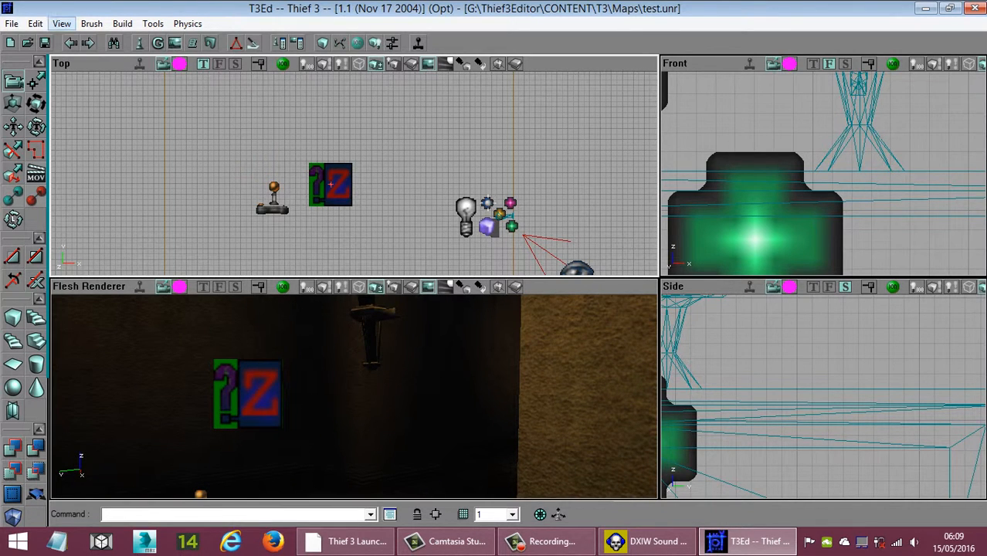
Step: Show the Zone Properties dialog and move it clear of the perspective viewport
{"action": "left_click", "coordinate": [283, 64]}
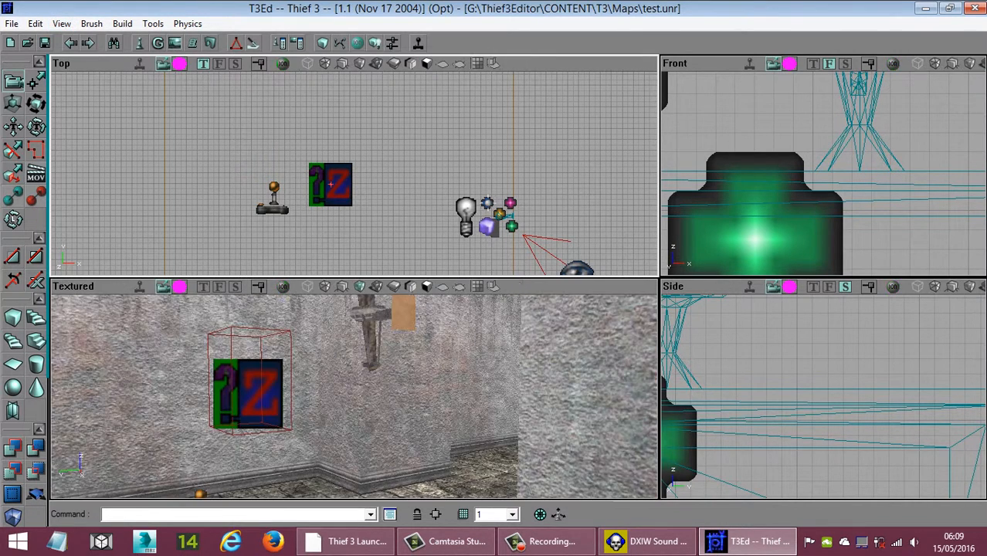
{"action": "left_click", "coordinate": [283, 63]}
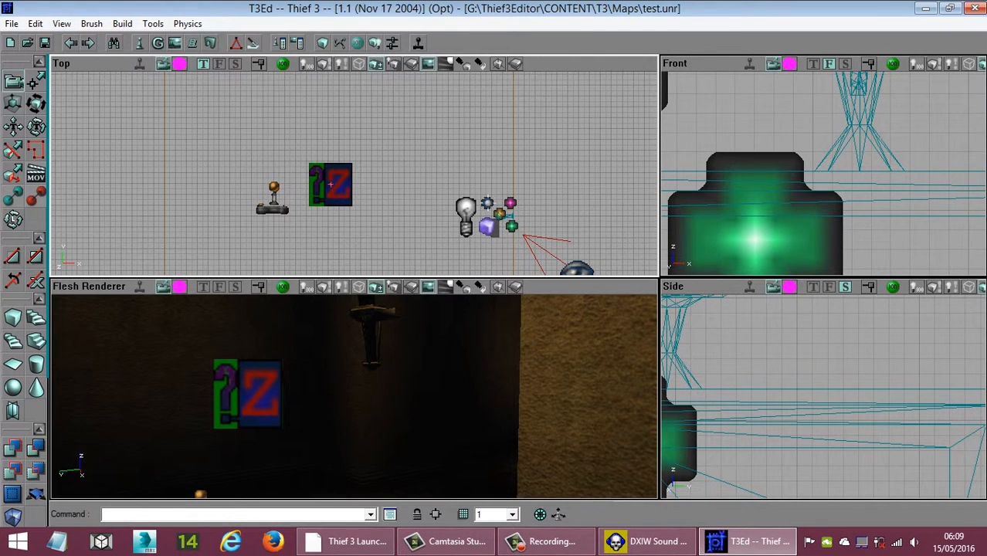
{"action": "left_click", "coordinate": [61, 23]}
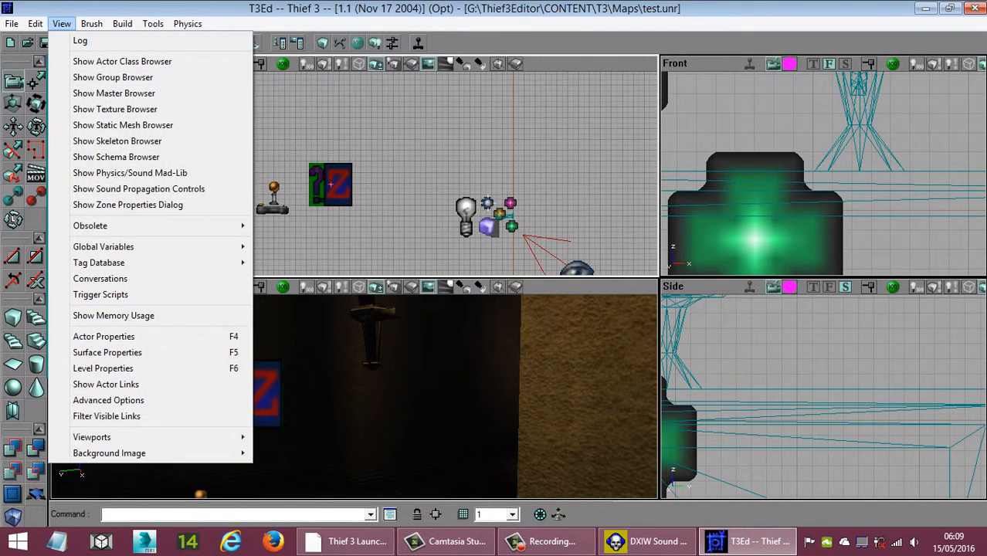
{"action": "left_click", "coordinate": [127, 203]}
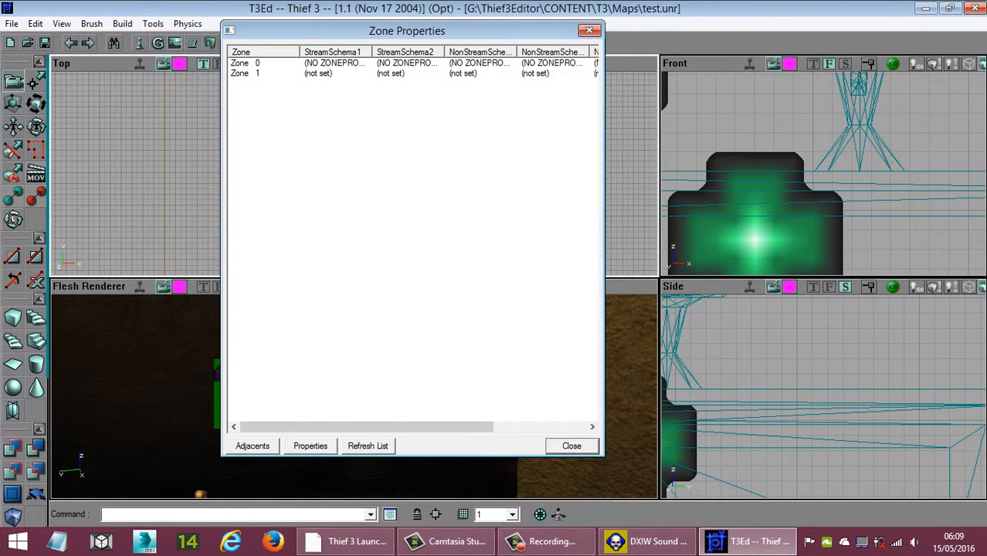
{"action": "left_click_drag", "start_coordinate": [363, 31], "coordinate": [666, 29]}
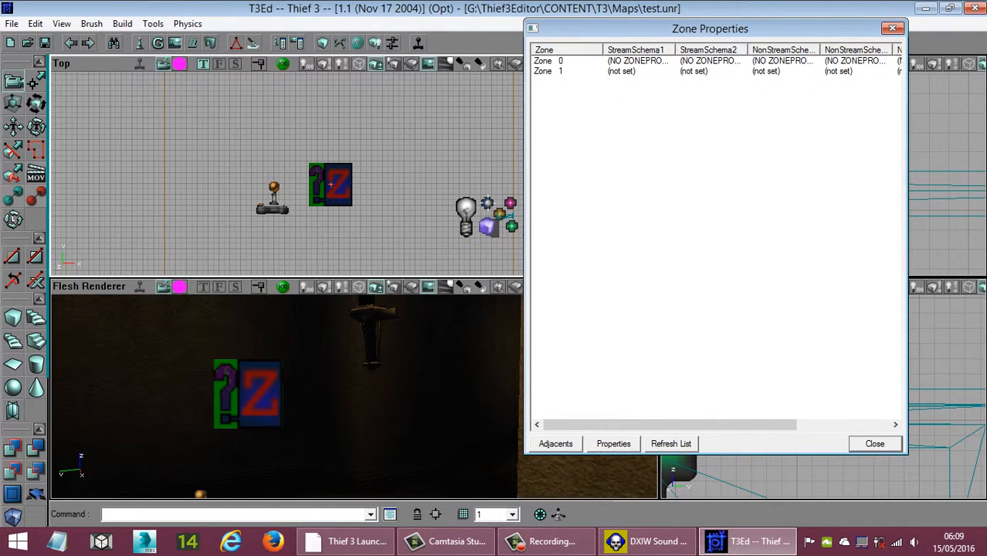
Step: Highlight Zone 1 to examine its volume from outside the room, select Zone 0, and close the Zone Properties dialog
{"action": "left_click", "coordinate": [549, 71]}
{"action": "mouse_move", "coordinate": [305, 379]}
{"action": "right_mouse_down"}
{"action": "mouse_move", "coordinate": [424, 387]}
{"action": "mouse_move", "coordinate": [440, 432]}
{"action": "mouse_move", "coordinate": [394, 417]}
{"action": "right_mouse_up"}
{"action": "left_click_drag", "start_coordinate": [394, 417], "coordinate": [394, 463]}
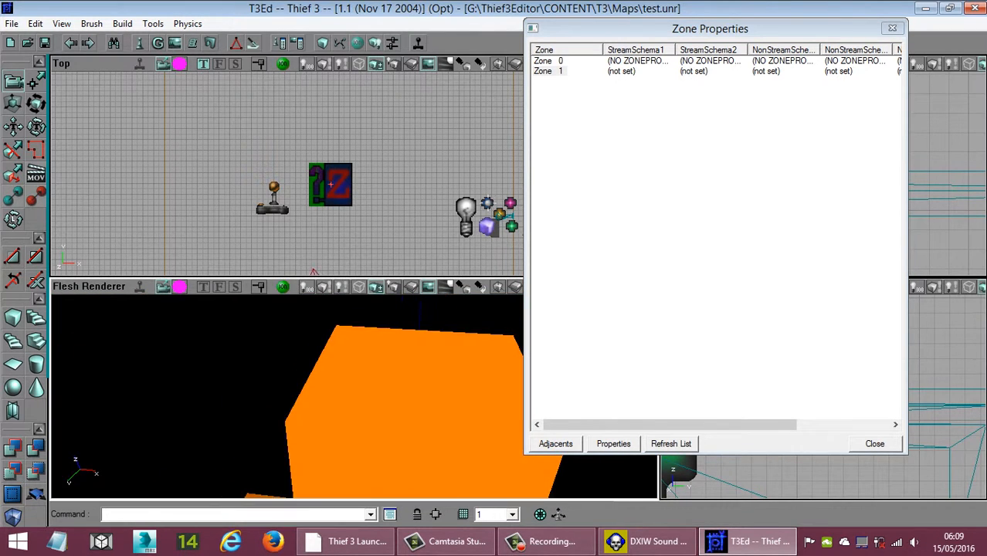
{"action": "right_click_drag", "start_coordinate": [394, 463], "coordinate": [409, 444]}
{"action": "left_click_drag", "start_coordinate": [409, 444], "coordinate": [406, 464]}
{"action": "right_click_drag", "start_coordinate": [406, 463], "coordinate": [406, 432]}
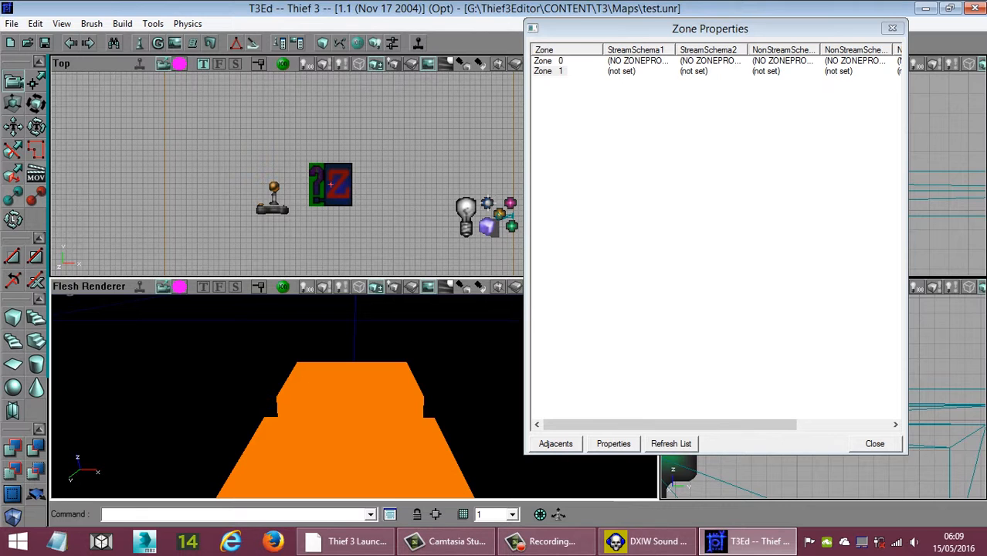
{"action": "left_click", "coordinate": [547, 61]}
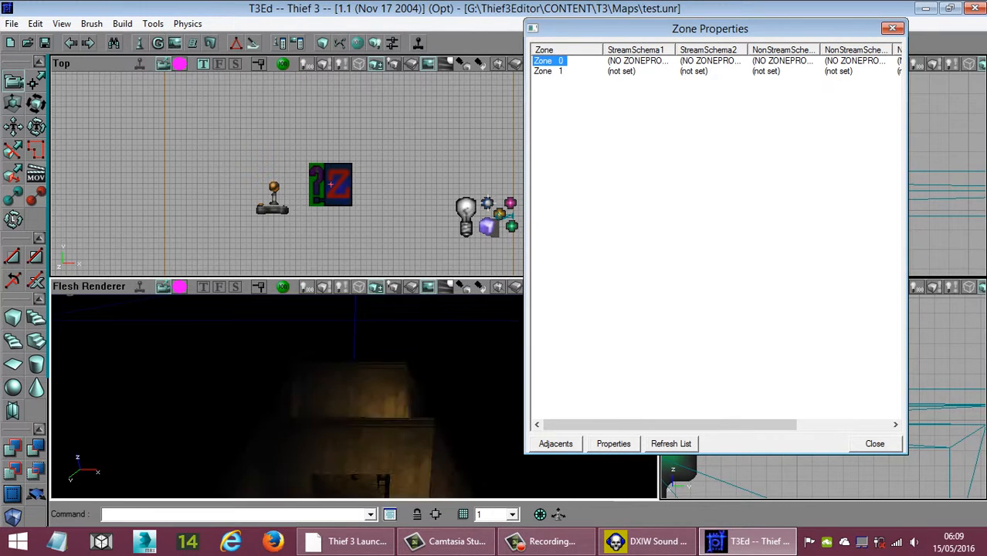
{"action": "left_click", "coordinate": [874, 444]}
Step: Open the properties of the ZoneProperties marker near the joystick icon and expand the selected object's own Properties group
{"action": "right_click_drag", "start_coordinate": [464, 386], "coordinate": [468, 448]}
{"action": "left_click_drag", "start_coordinate": [466, 448], "coordinate": [466, 401]}
{"action": "right_click", "coordinate": [338, 176]}
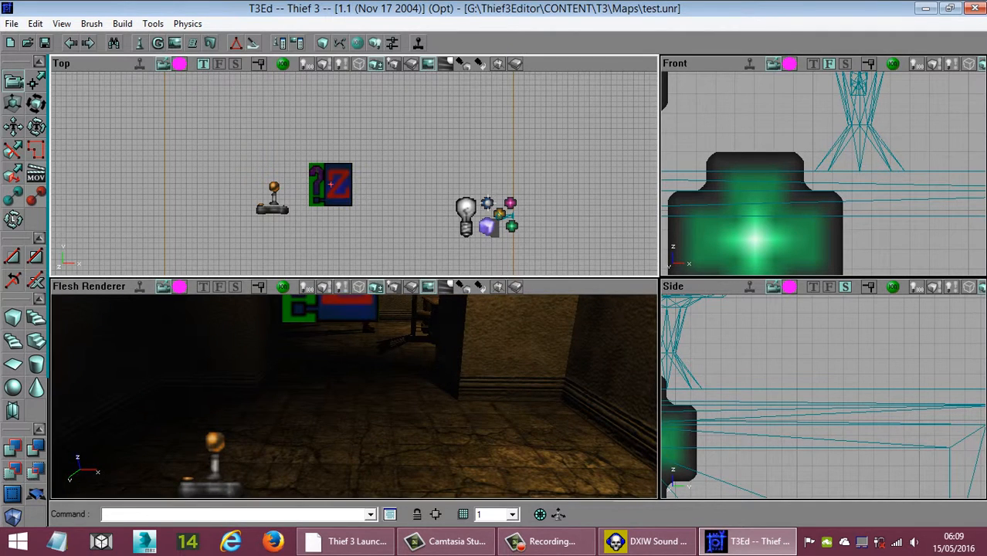
{"action": "left_click", "coordinate": [331, 178]}
{"action": "left_click_drag", "start_coordinate": [330, 183], "coordinate": [329, 182]}
{"action": "right_click", "coordinate": [330, 182]}
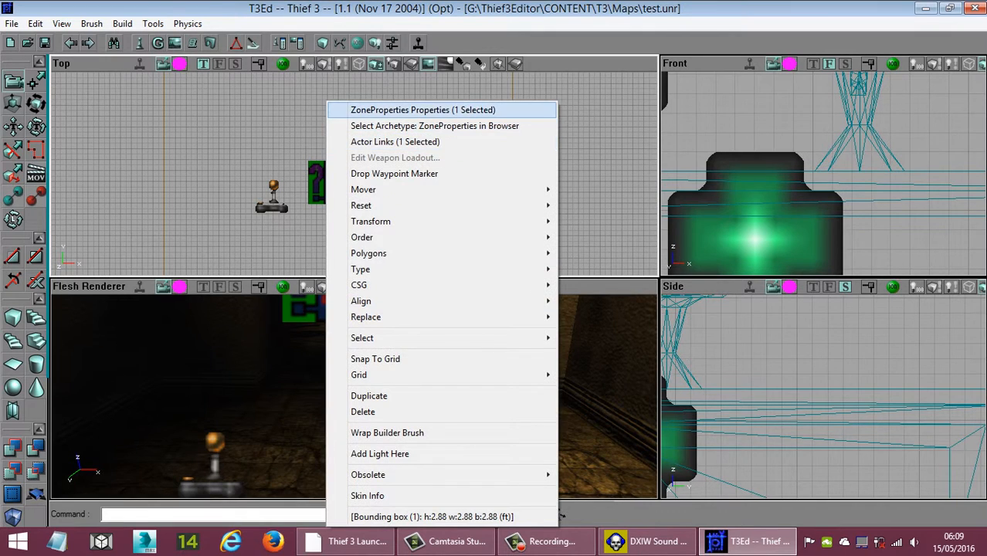
{"action": "left_click", "coordinate": [423, 110]}
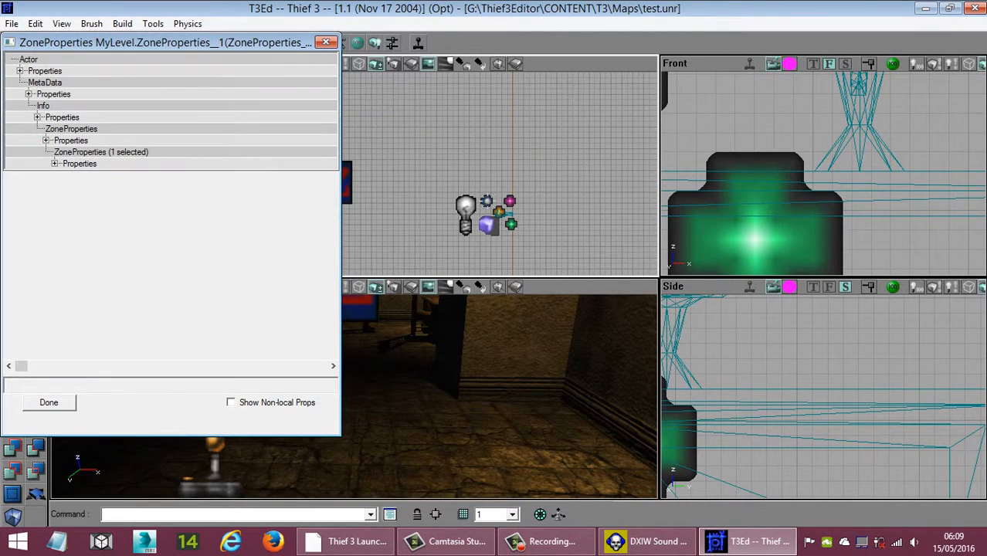
{"action": "left_click", "coordinate": [55, 164]}
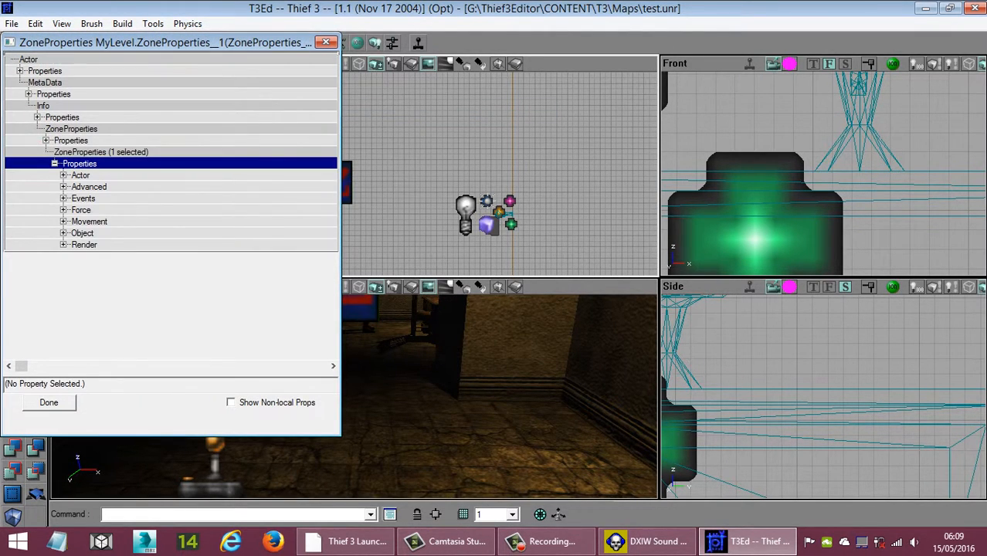
Step: Add the SoundStreaming properties StreamSchema1 and StreamSchema2 to the ZoneProperties marker
{"action": "right_click", "coordinate": [81, 164]}
{"action": "left_click", "coordinate": [116, 170]}
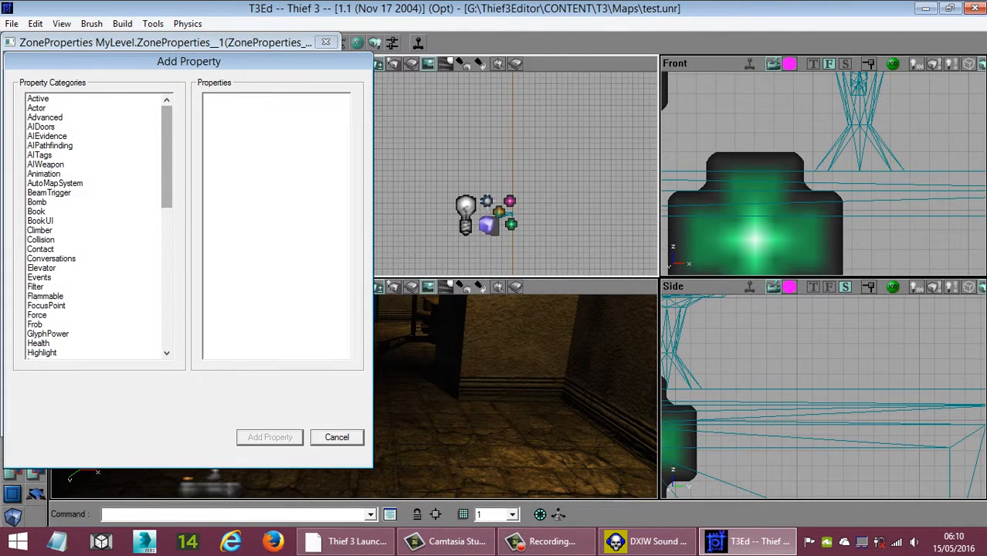
{"action": "left_click_drag", "start_coordinate": [167, 158], "coordinate": [166, 300]}
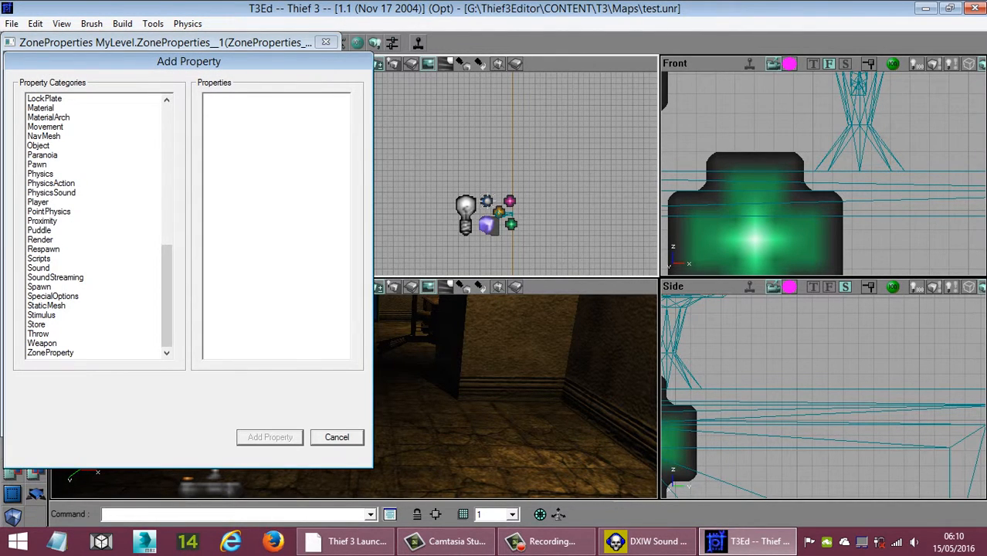
{"action": "left_click", "coordinate": [56, 277]}
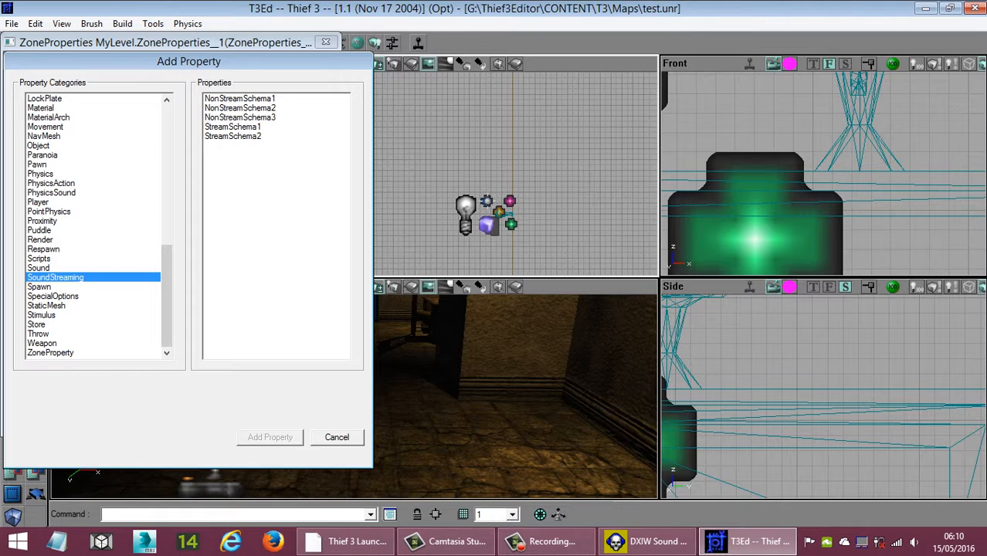
{"action": "left_click", "coordinate": [234, 127]}
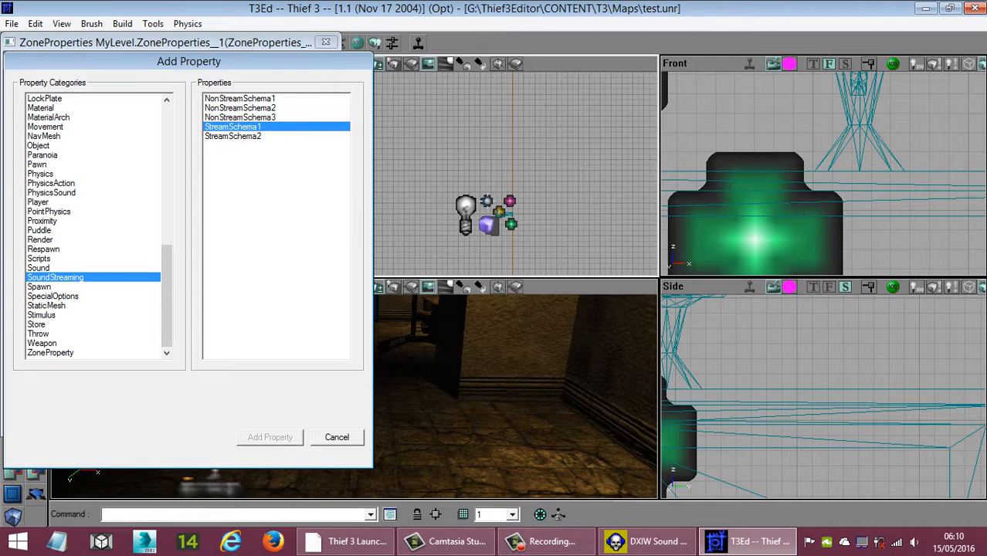
{"action": "key", "text": "shift+Down"}
{"action": "key", "text": "Return"}
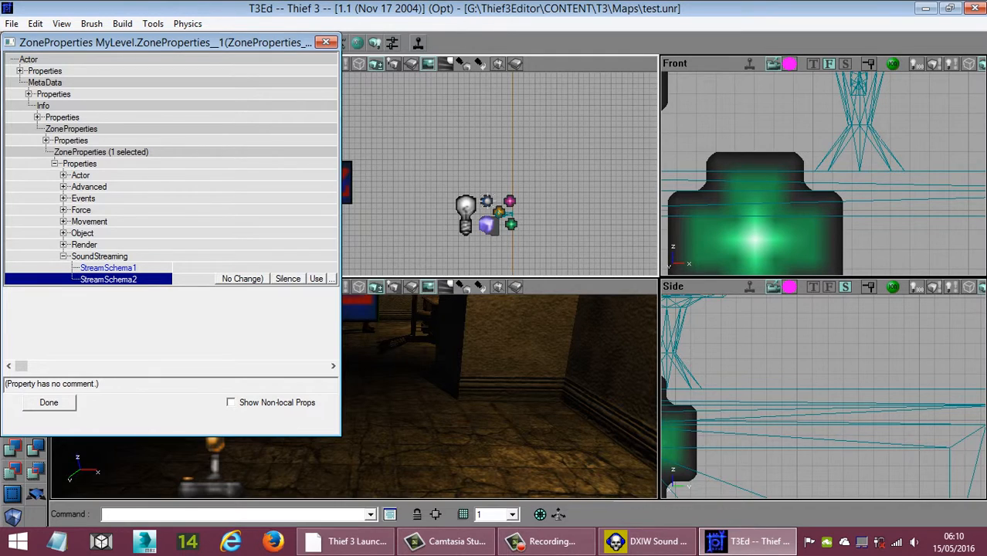
Step: Select the StreamSchema1 property, show the SoundSchema Browser & Editor, and expand its T3 content folder
{"action": "left_click_drag", "start_coordinate": [165, 43], "coordinate": [557, 58]}
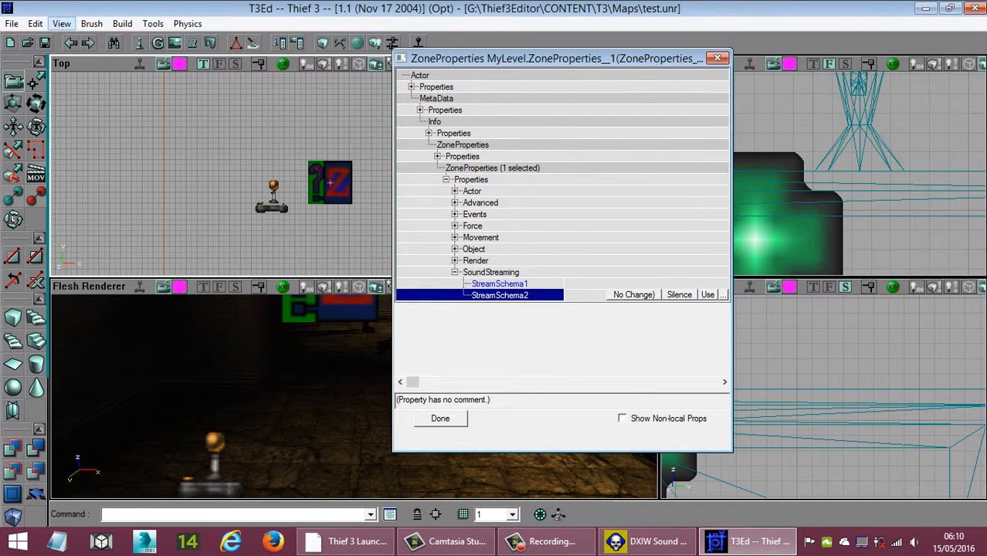
{"action": "left_click", "coordinate": [500, 283]}
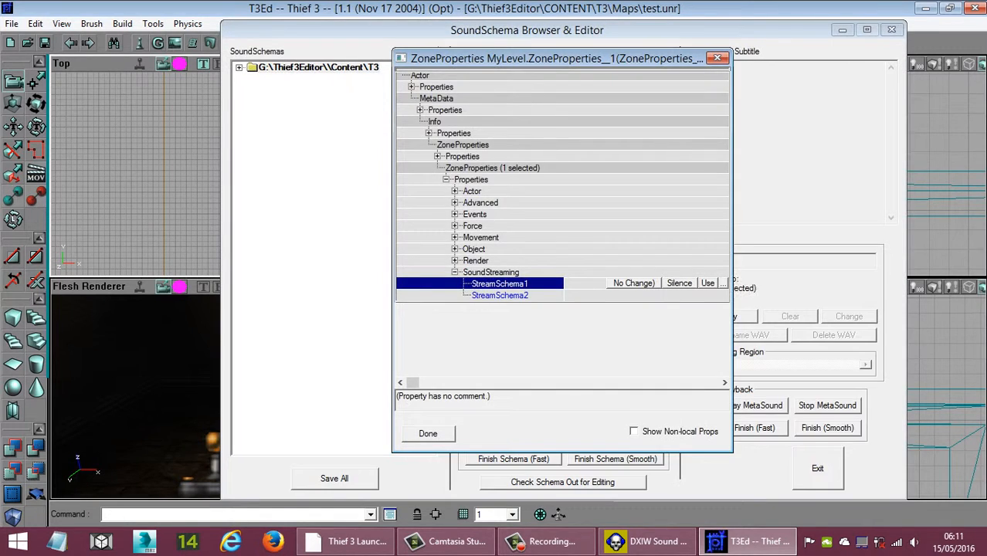
{"action": "left_click_drag", "start_coordinate": [526, 31], "coordinate": [345, 17]}
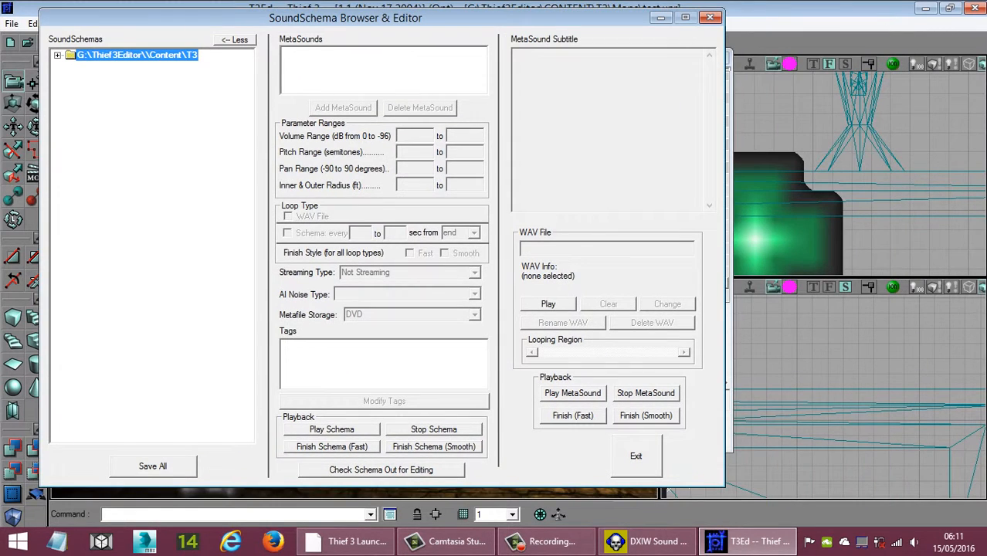
{"action": "left_click", "coordinate": [57, 55]}
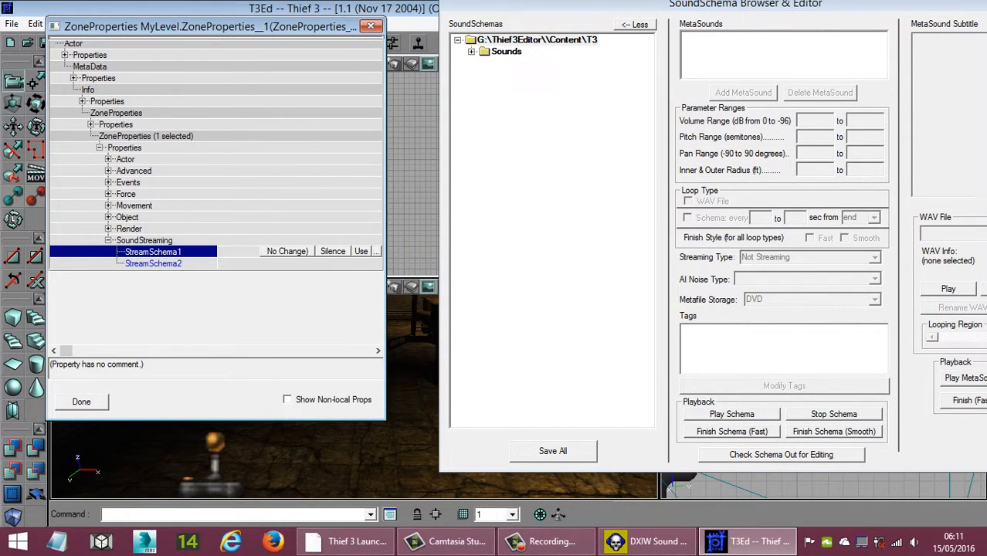
Step: Switch to DXIW Sound Drone to view its m11 sounds, restore its window to a smaller size, and minimize it
{"action": "left_click", "coordinate": [647, 541]}
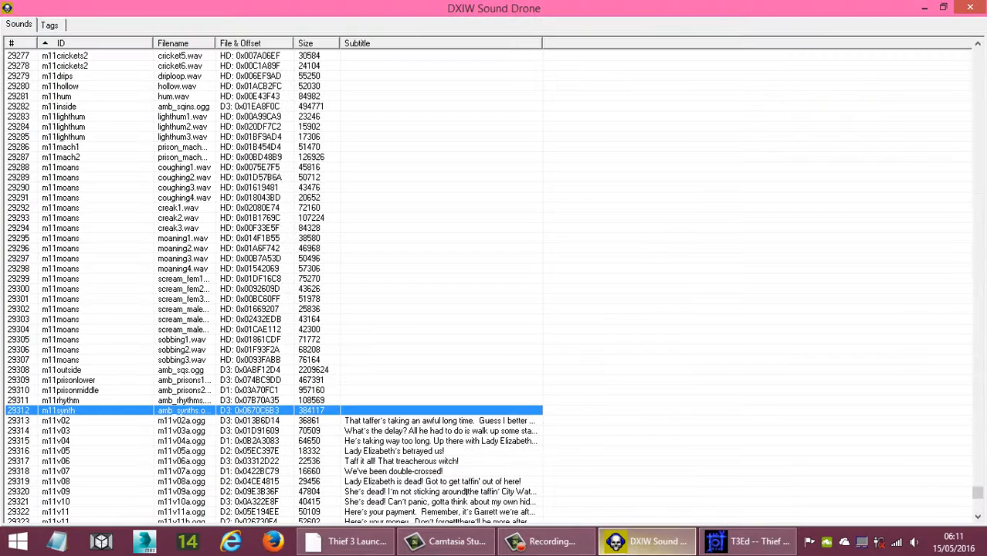
{"action": "left_click", "coordinate": [943, 7]}
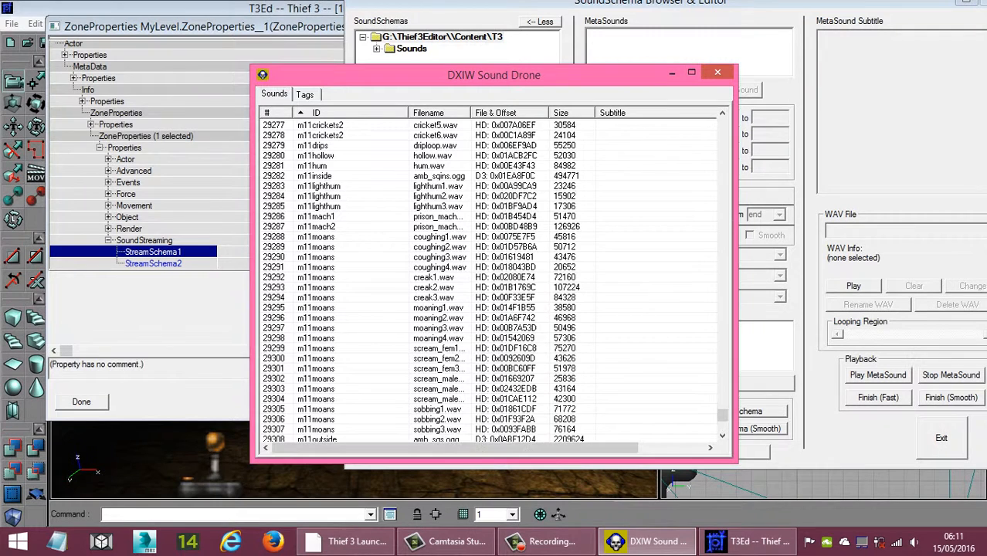
{"action": "left_click", "coordinate": [672, 74]}
Step: Expand the Sounds and schemas_sfx folders in the schema browser and bring the m11 schemas into view
{"action": "double_click", "coordinate": [411, 48]}
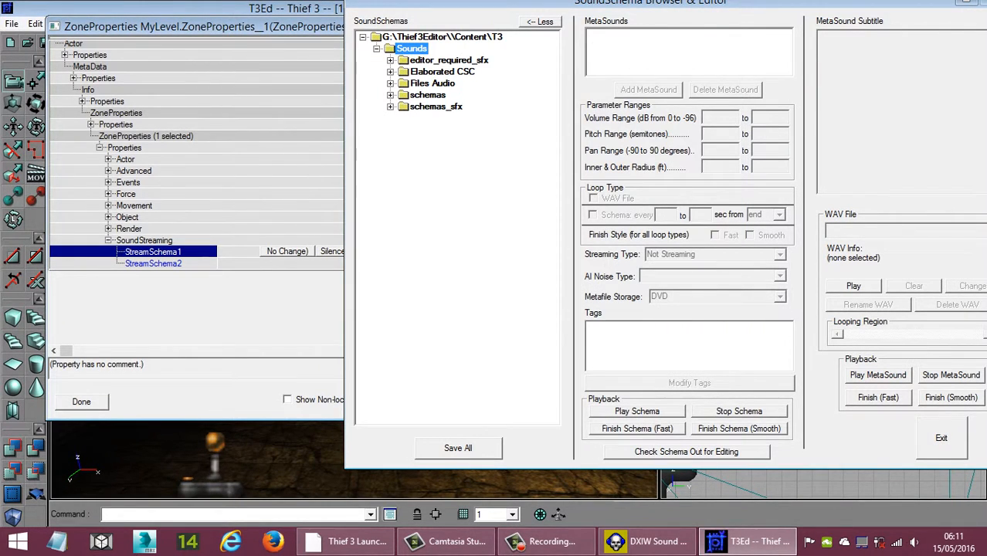
{"action": "double_click", "coordinate": [435, 107]}
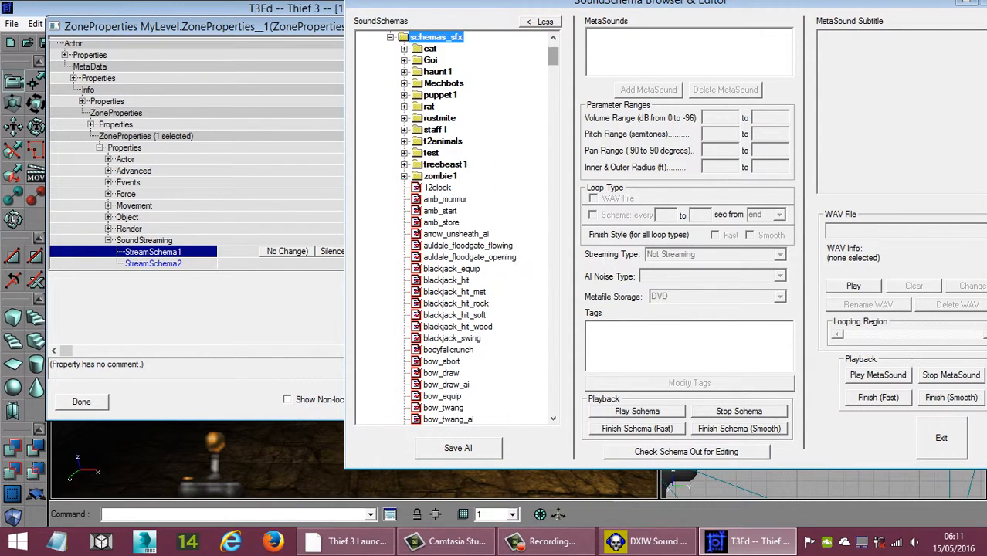
{"action": "left_click_drag", "start_coordinate": [553, 57], "coordinate": [553, 295]}
{"action": "left_click_drag", "start_coordinate": [575, 3], "coordinate": [467, 3]}
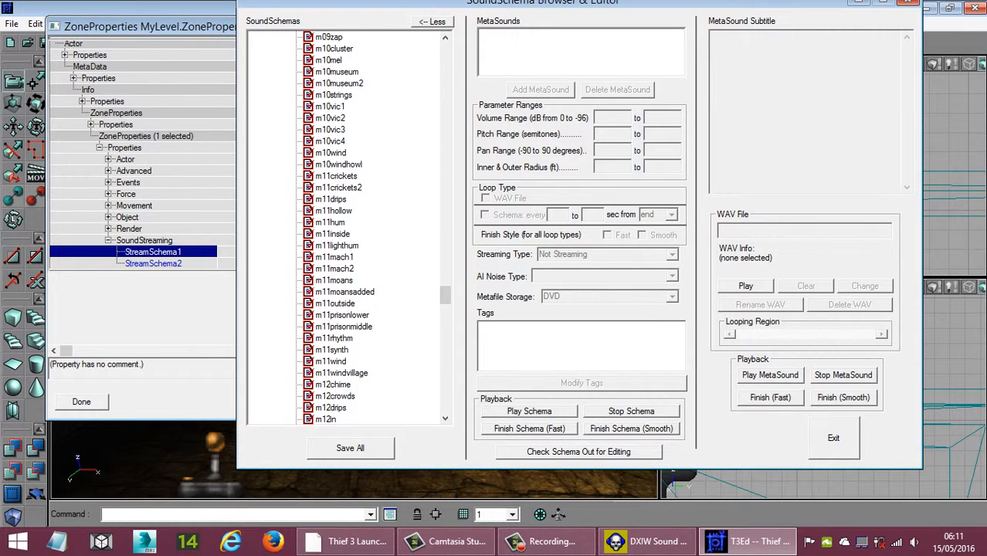
Step: Examine the settings of the m11hum and m11synth schemas, and play the m11hum MetaSound
{"action": "left_click", "coordinate": [331, 223]}
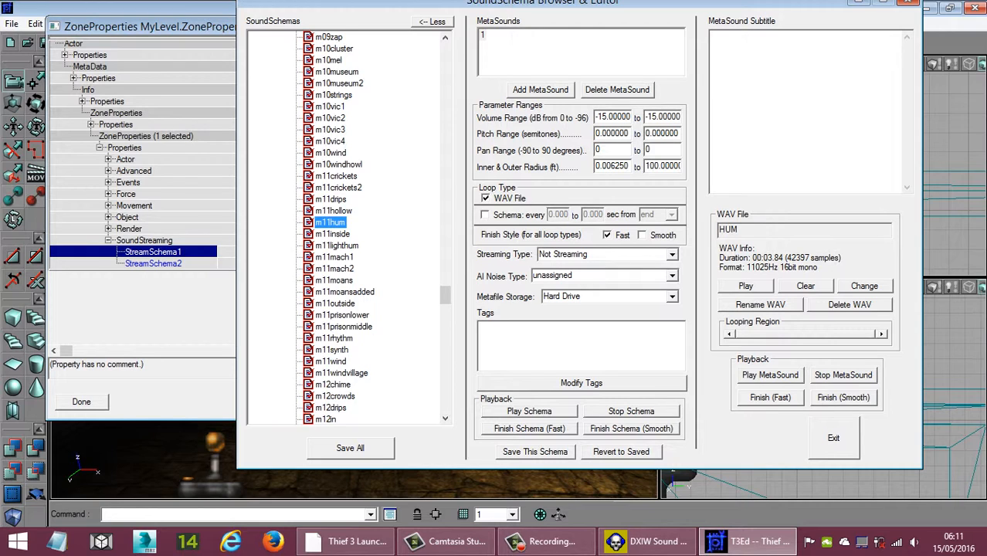
{"action": "left_click", "coordinate": [332, 350]}
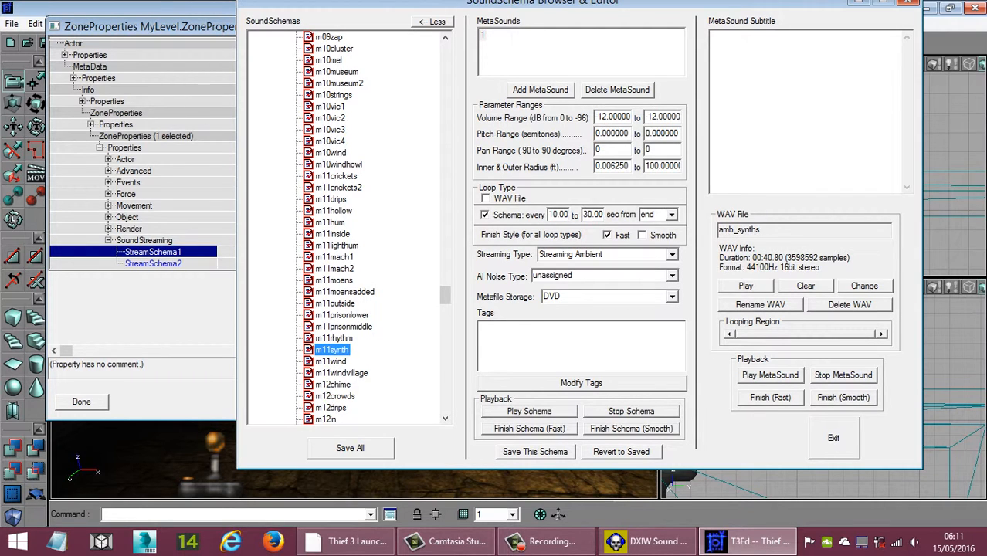
{"action": "left_click", "coordinate": [649, 542]}
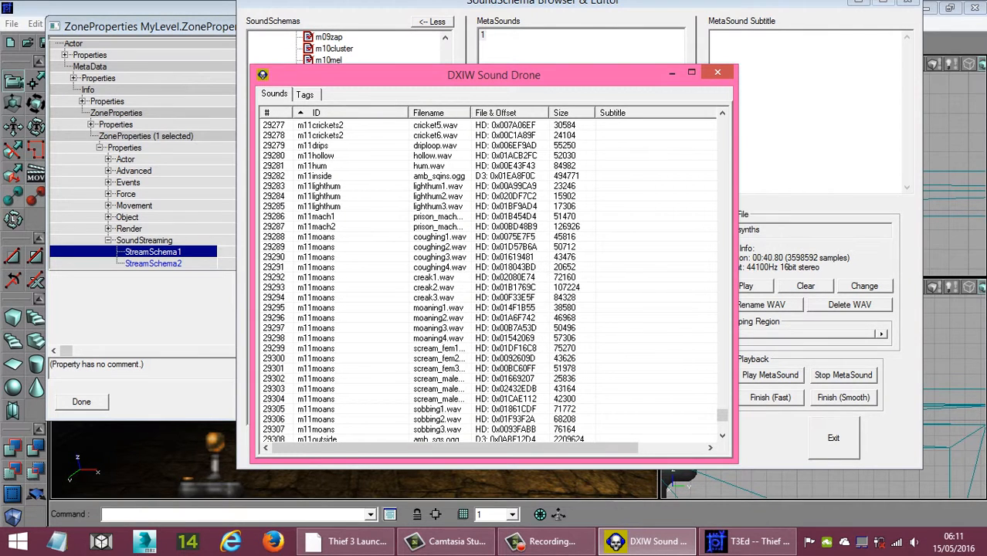
{"action": "key", "text": "alt+Tab"}
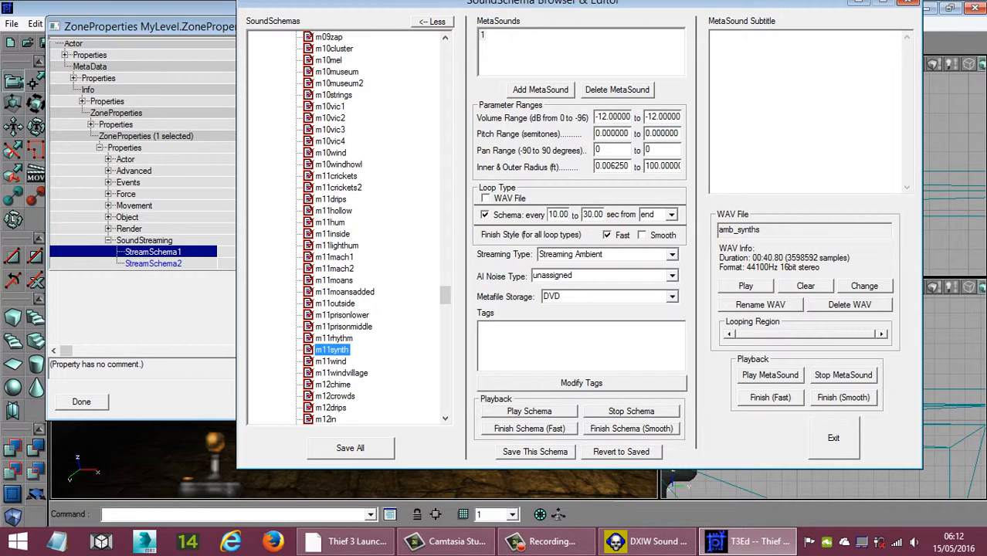
{"action": "left_click", "coordinate": [331, 223]}
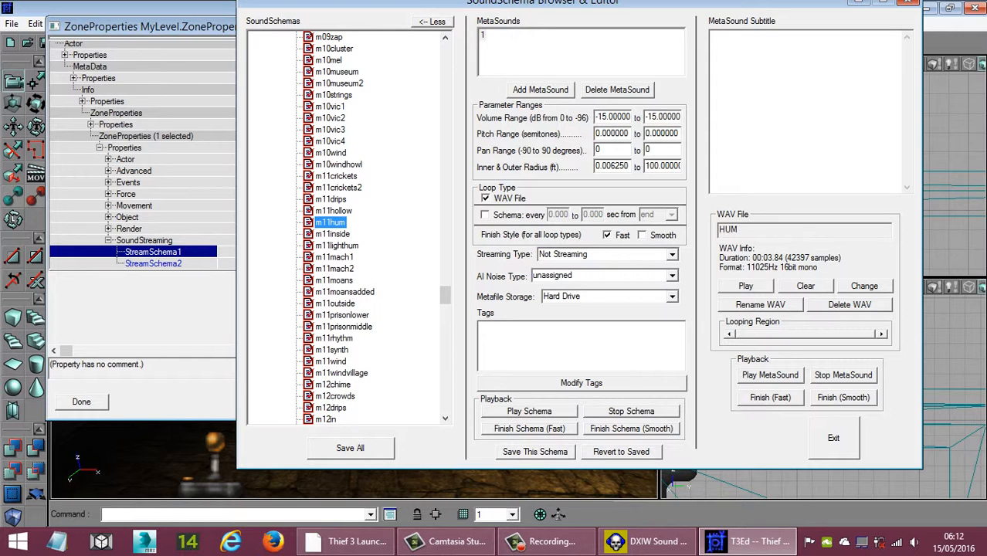
{"action": "left_click", "coordinate": [770, 375]}
Step: Assign the m11hum schema to the marker's StreamSchema1 property
{"action": "left_click_drag", "start_coordinate": [542, 3], "coordinate": [765, 2]}
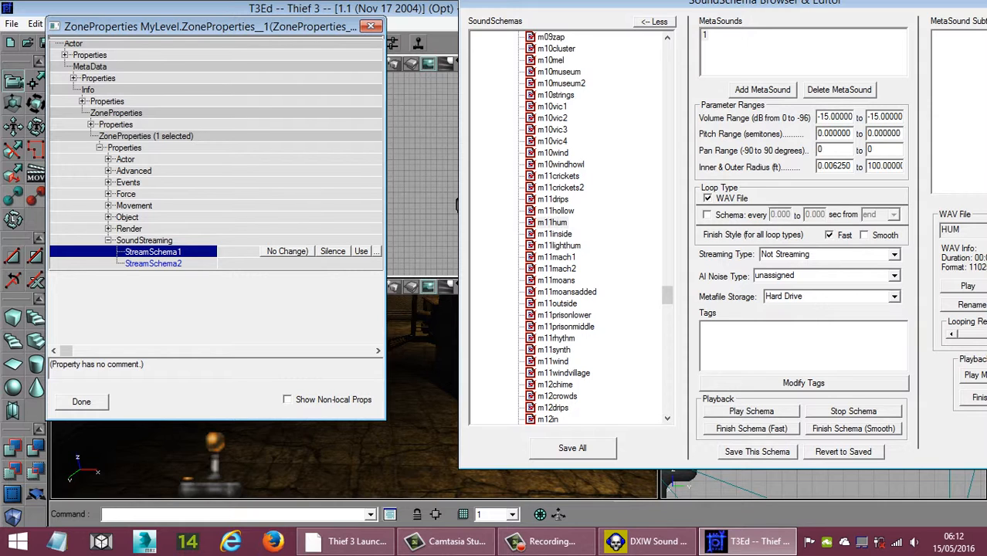
{"action": "left_click", "coordinate": [552, 222]}
{"action": "left_click", "coordinate": [153, 252]}
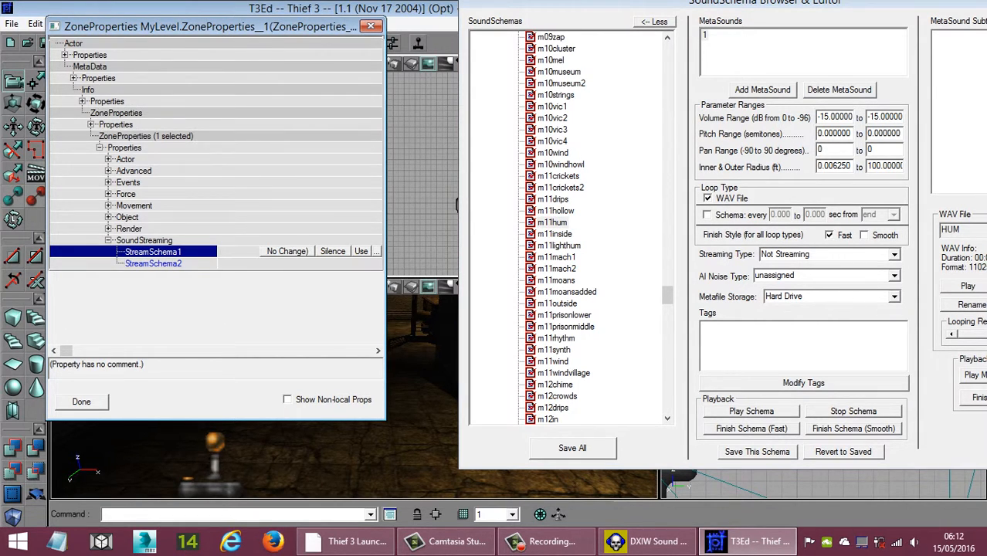
{"action": "left_click", "coordinate": [360, 252]}
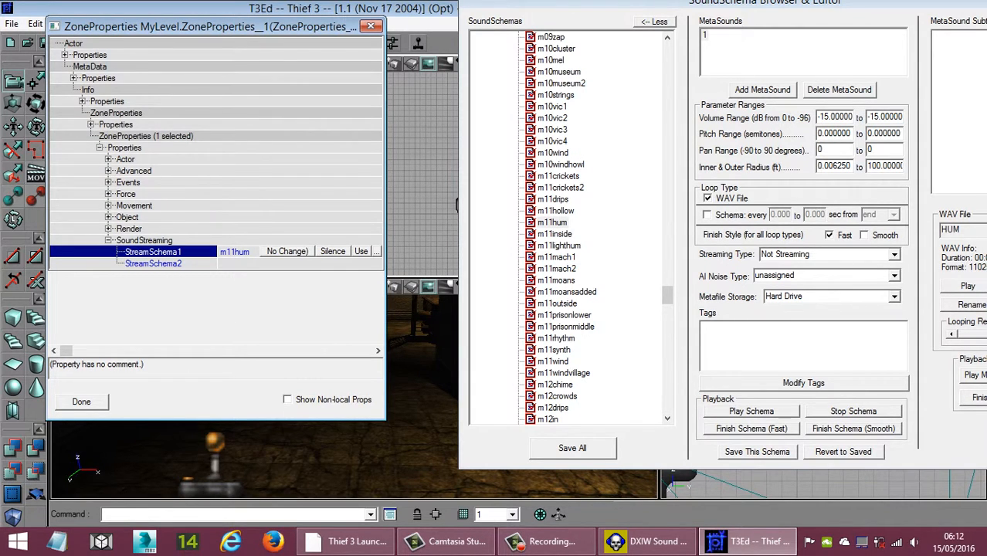
Step: Assign the m11synth schema to the marker's StreamSchema2 property
{"action": "left_click", "coordinate": [154, 263]}
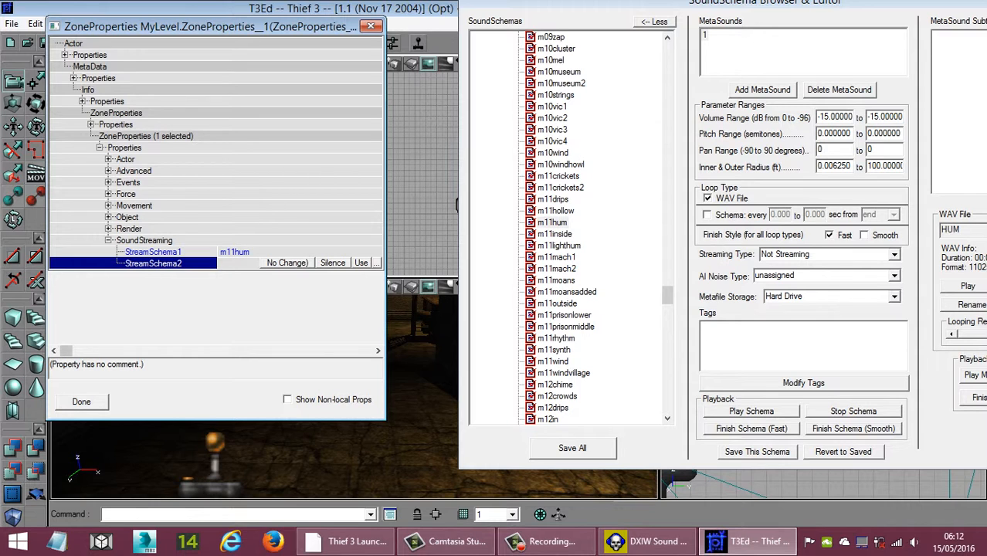
{"action": "left_click", "coordinate": [667, 295]}
{"action": "left_click_drag", "start_coordinate": [667, 295], "coordinate": [667, 296]}
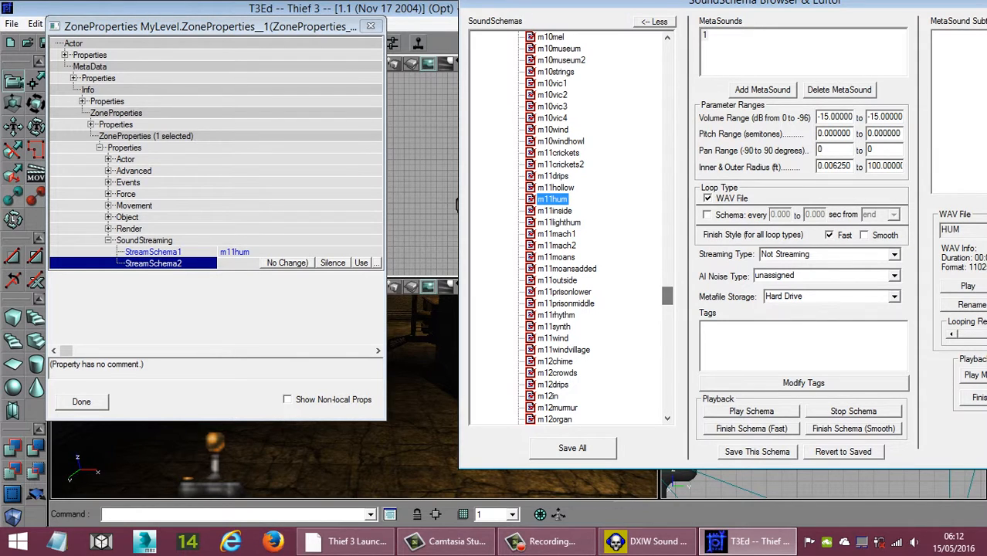
{"action": "left_click", "coordinate": [554, 327]}
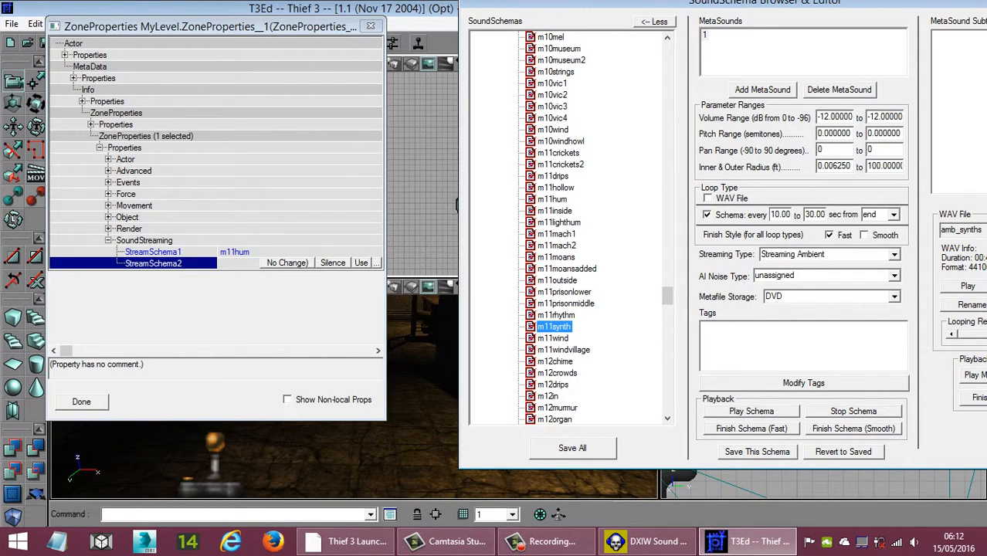
{"action": "left_click", "coordinate": [239, 264]}
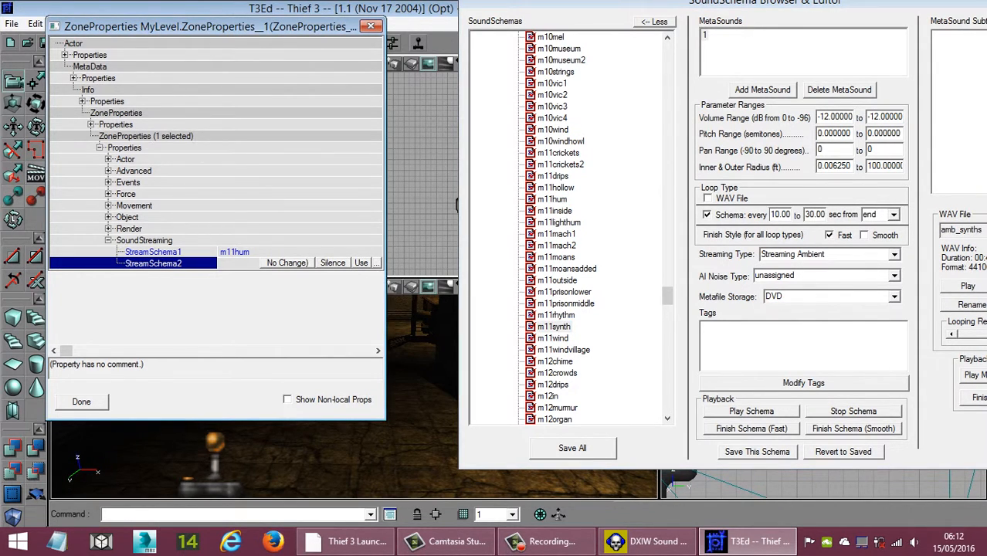
{"action": "left_click", "coordinate": [361, 263]}
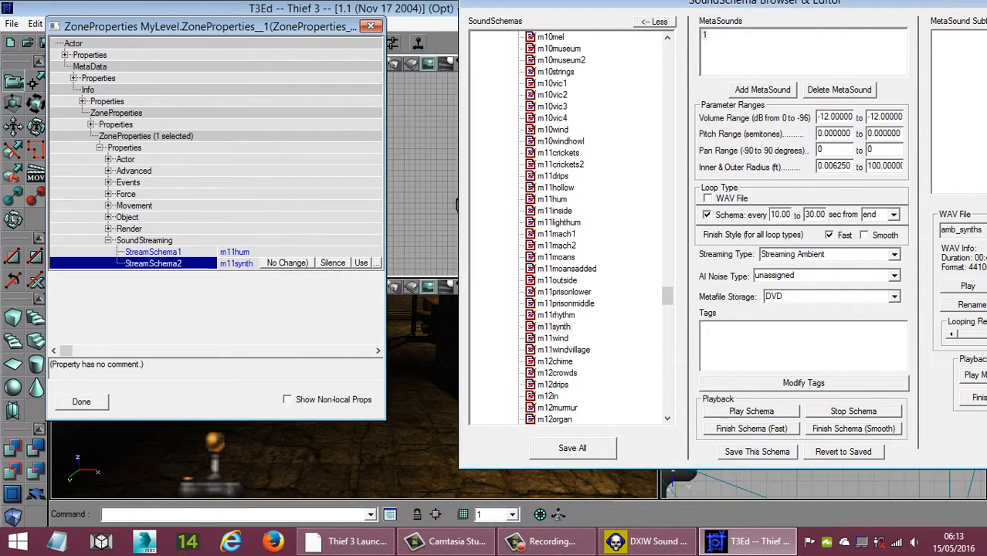
Step: Close the sound schema browser and the ZoneProperties marker's properties window
{"action": "left_click_drag", "start_coordinate": [672, 3], "coordinate": [316, 3]}
{"action": "left_click", "coordinate": [775, 3]}
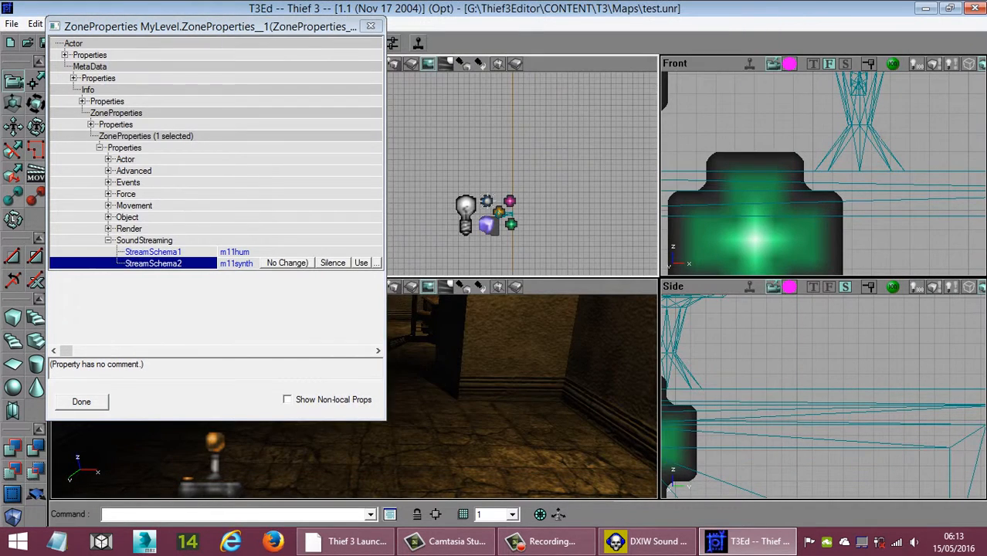
{"action": "left_click", "coordinate": [81, 402]}
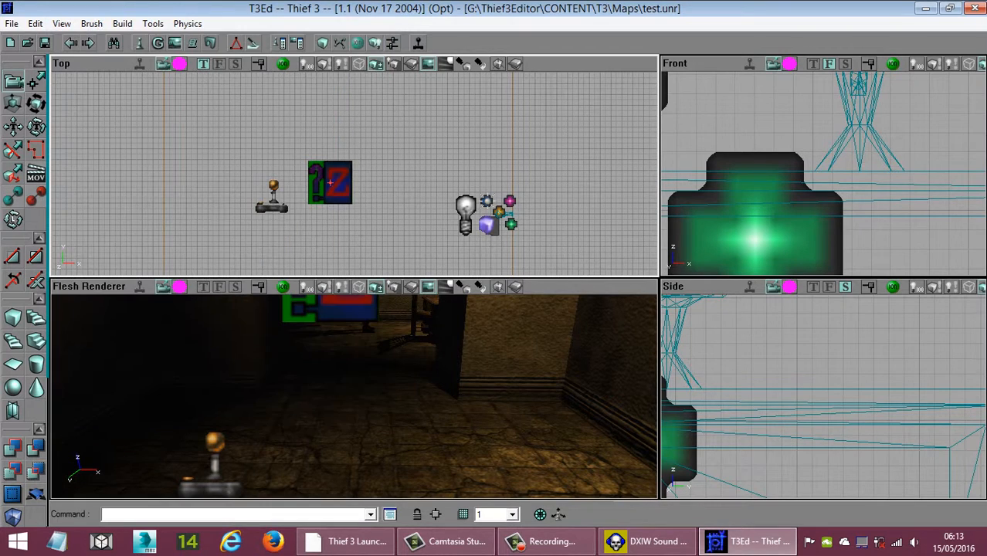
Step: Save the test map and launch the level in the game
{"action": "left_click", "coordinate": [45, 43]}
{"action": "left_click", "coordinate": [122, 24]}
{"action": "left_click", "coordinate": [154, 37]}
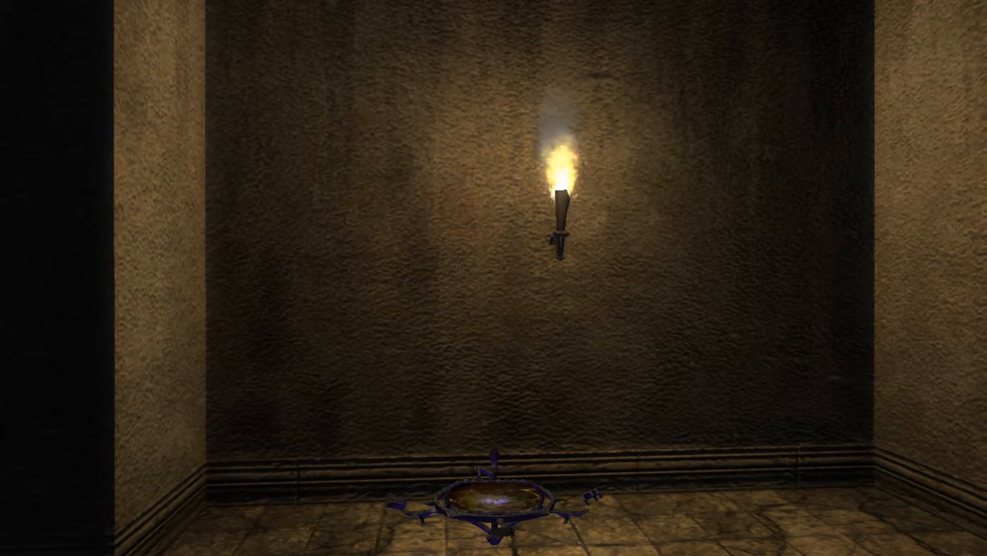
Step: Walk through the level past the guard to the desk to listen to the ambient sounds, and take the small item on it
{"action": "key", "text": "w"}
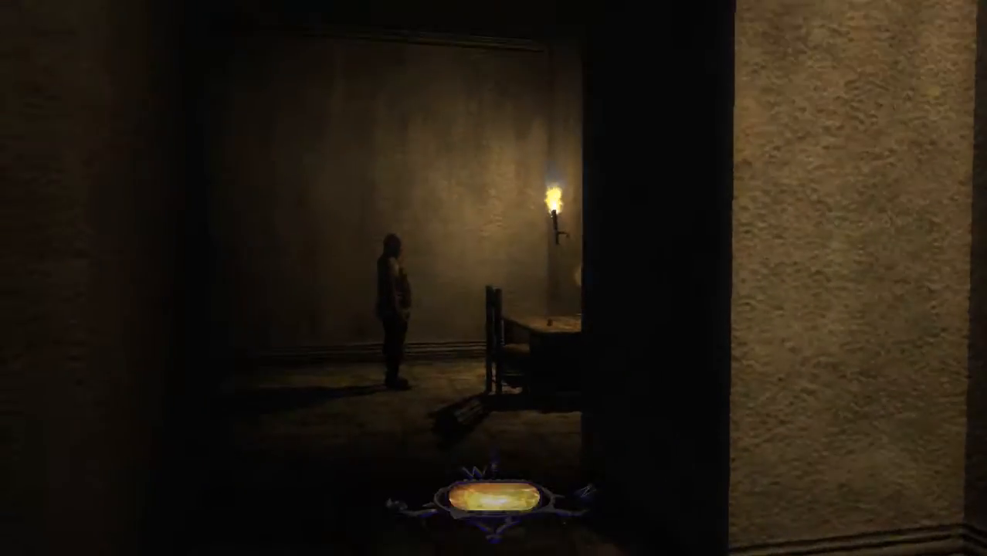
{"action": "key", "text": "w"}
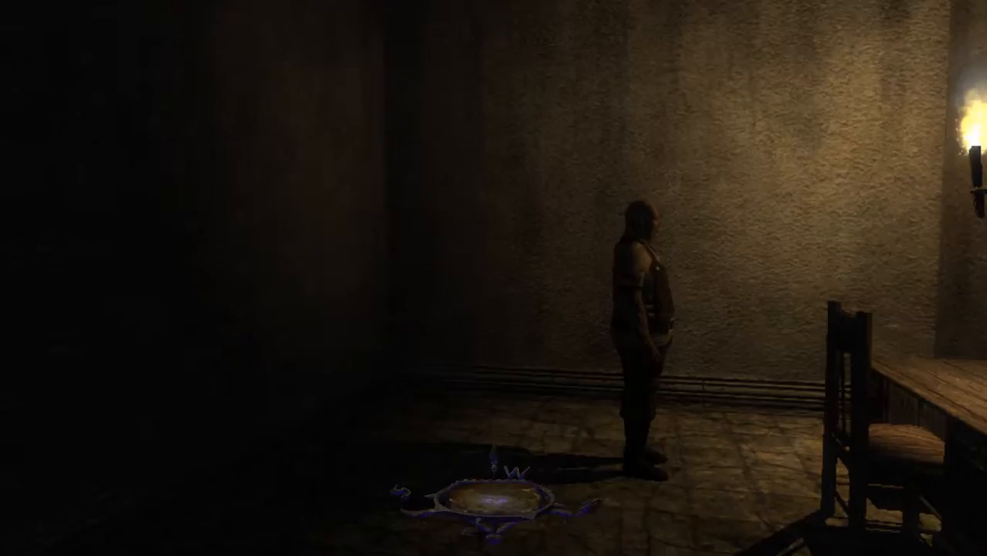
{"action": "key", "text": "w"}
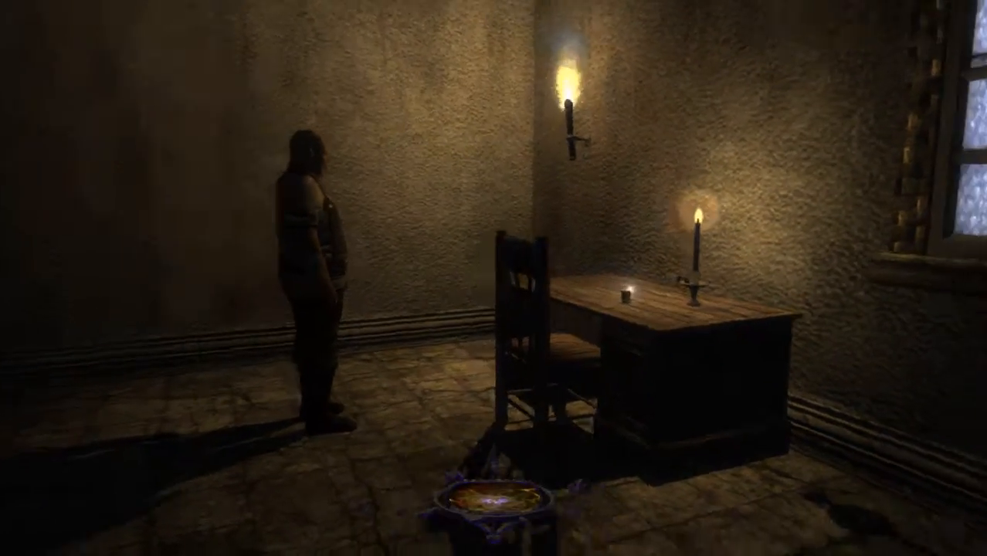
{"action": "key", "text": "w"}
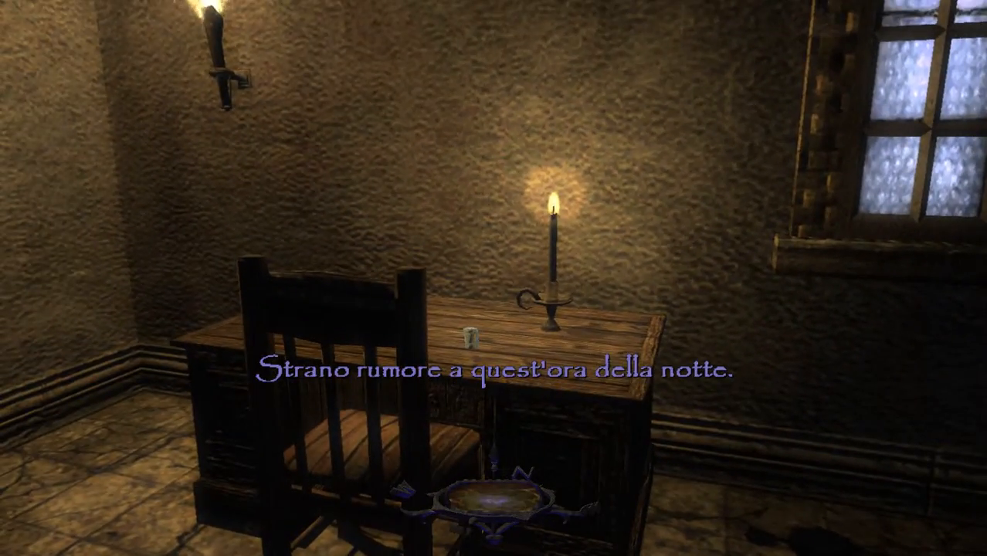
{"action": "right_click", "coordinate": [493, 278]}
{"action": "key", "text": "s"}
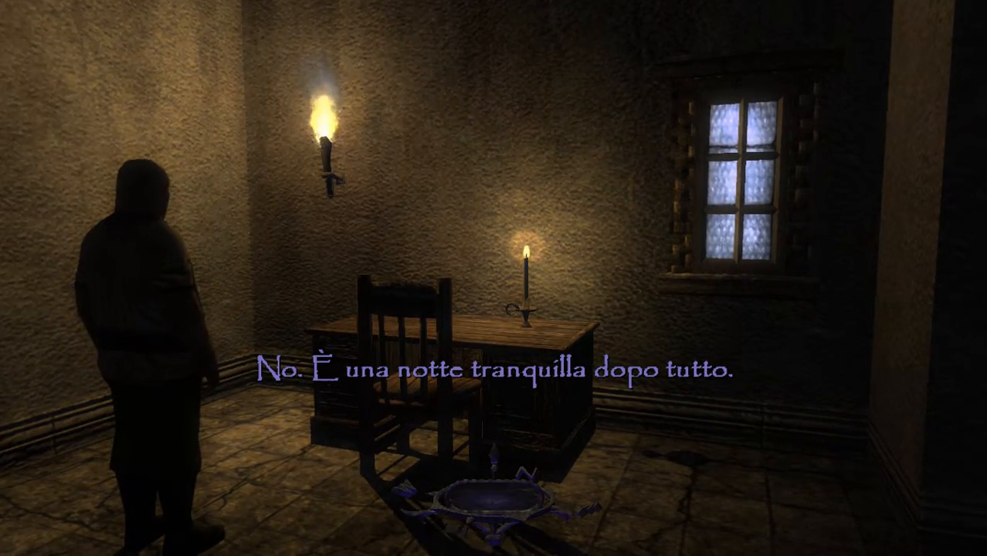
Step: Pause the game and exit to the desktop without saving
{"action": "key", "text": "Escape"}
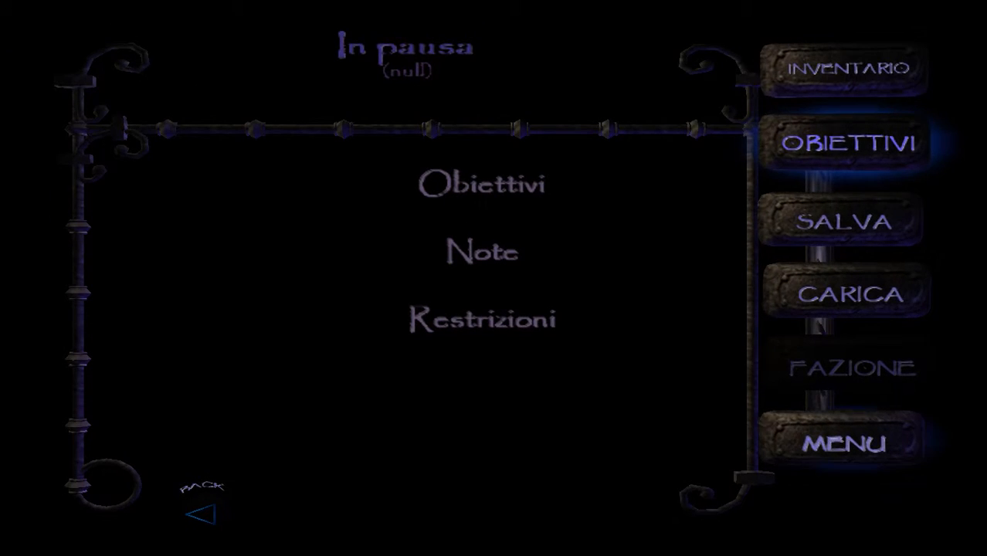
{"action": "left_click", "coordinate": [847, 443]}
{"action": "left_click", "coordinate": [495, 489]}
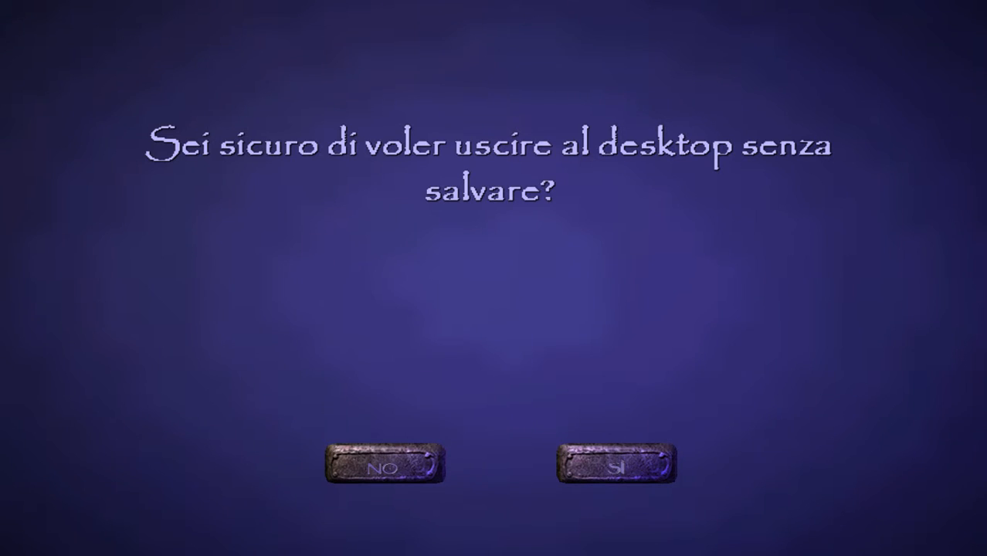
{"action": "left_click", "coordinate": [617, 465]}
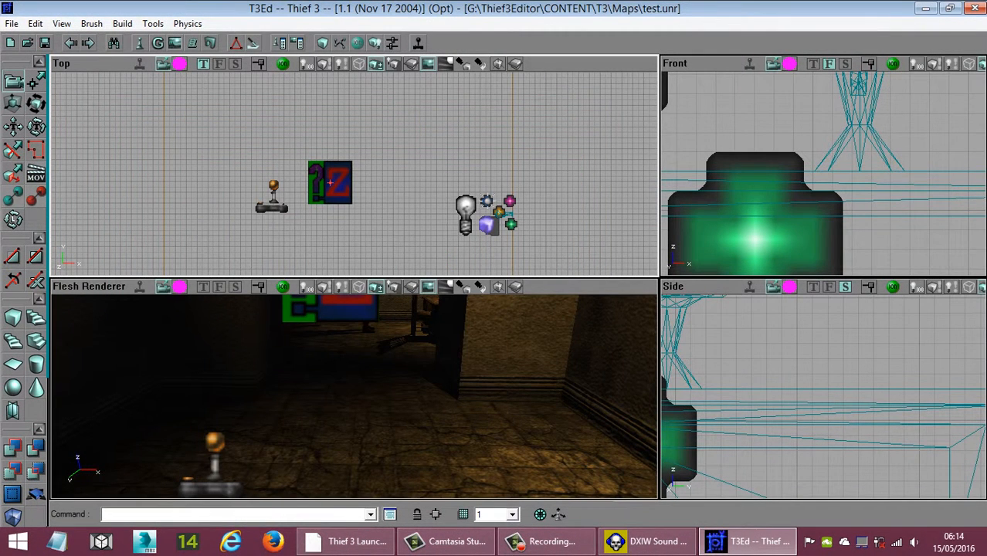
Step: Switch to DXIW Sound Drone and close it
{"action": "left_click", "coordinate": [648, 541]}
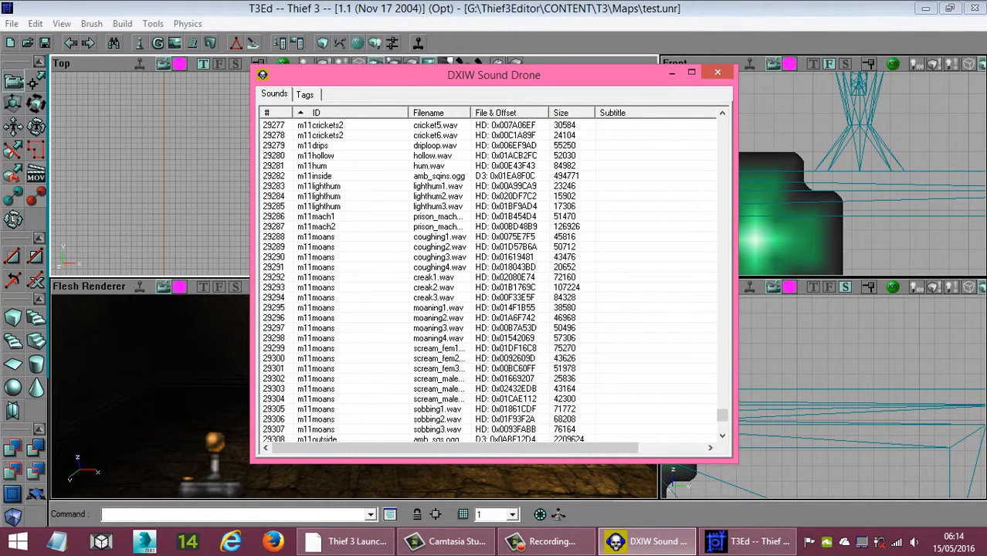
{"action": "left_click", "coordinate": [718, 71]}
{"action": "left_click", "coordinate": [597, 541]}
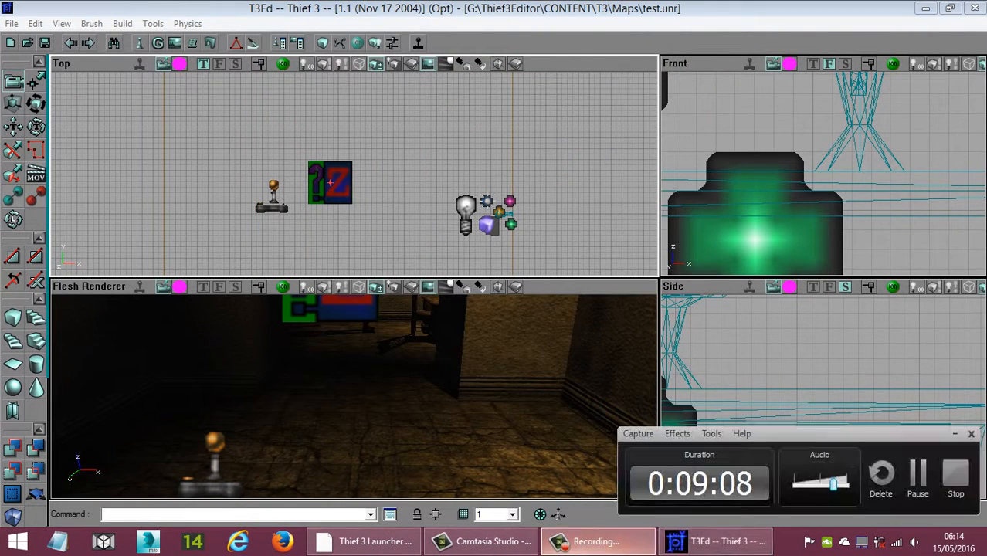